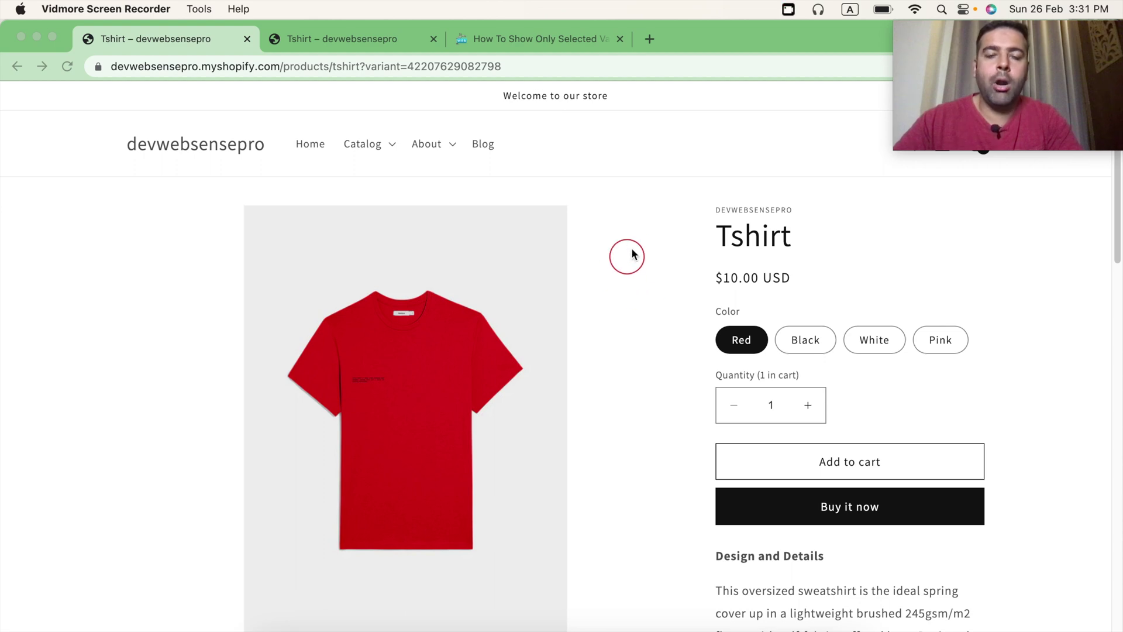
Examine the gallery images displayed for the Red variant on the Tshirt product page
scroll(634, 250, "down", 10)
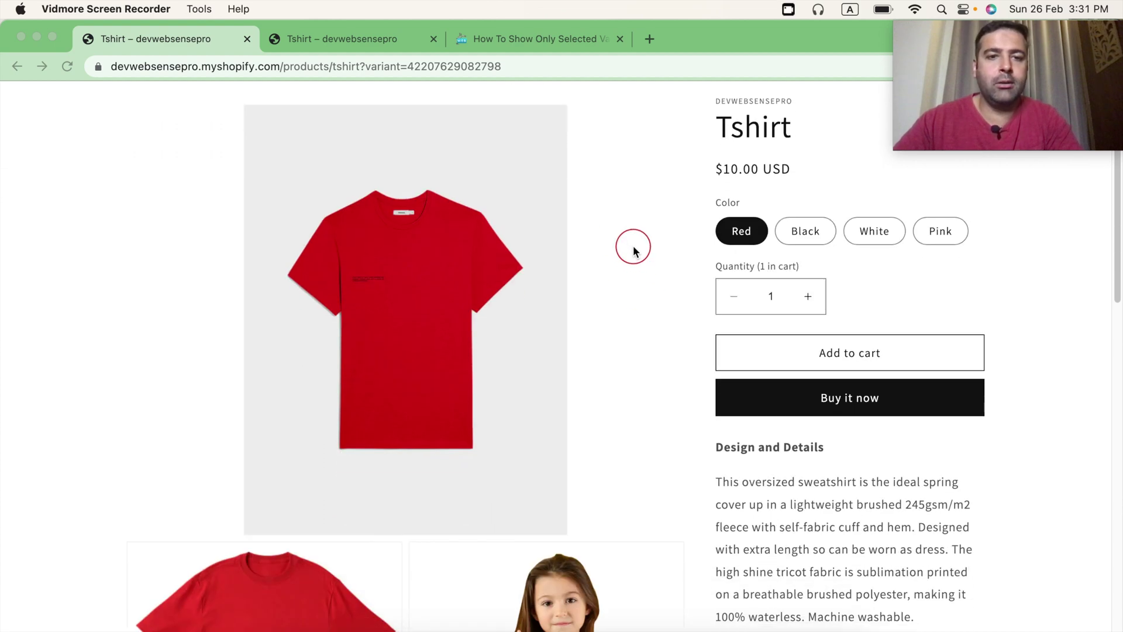
scroll(641, 260, "up", 10)
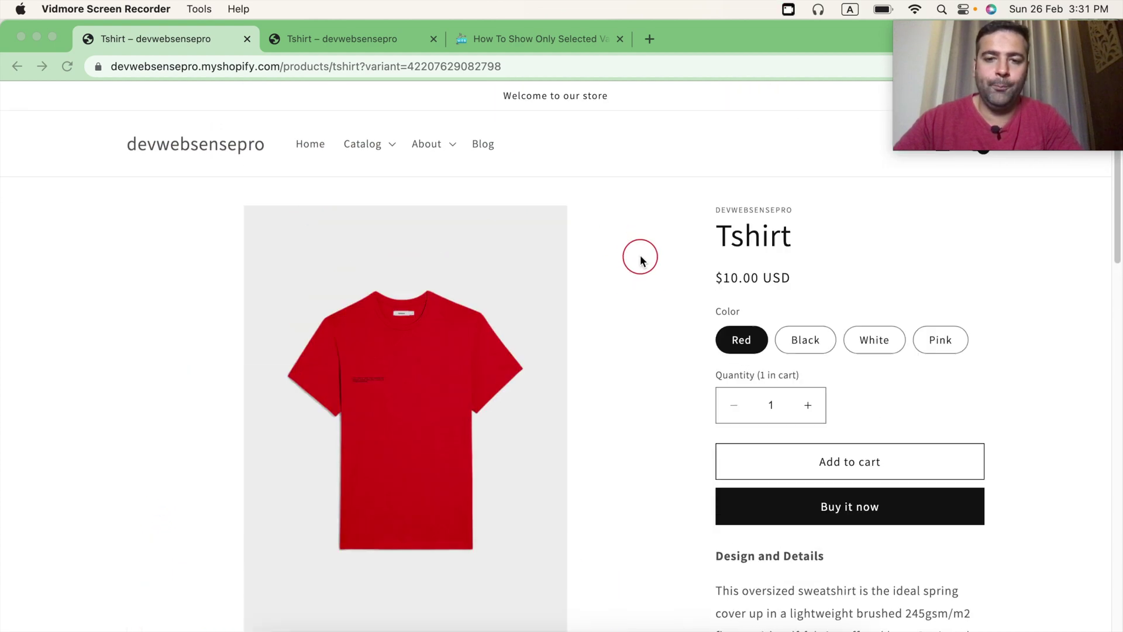
scroll(641, 260, "down", 5)
scroll(639, 258, "down", 4)
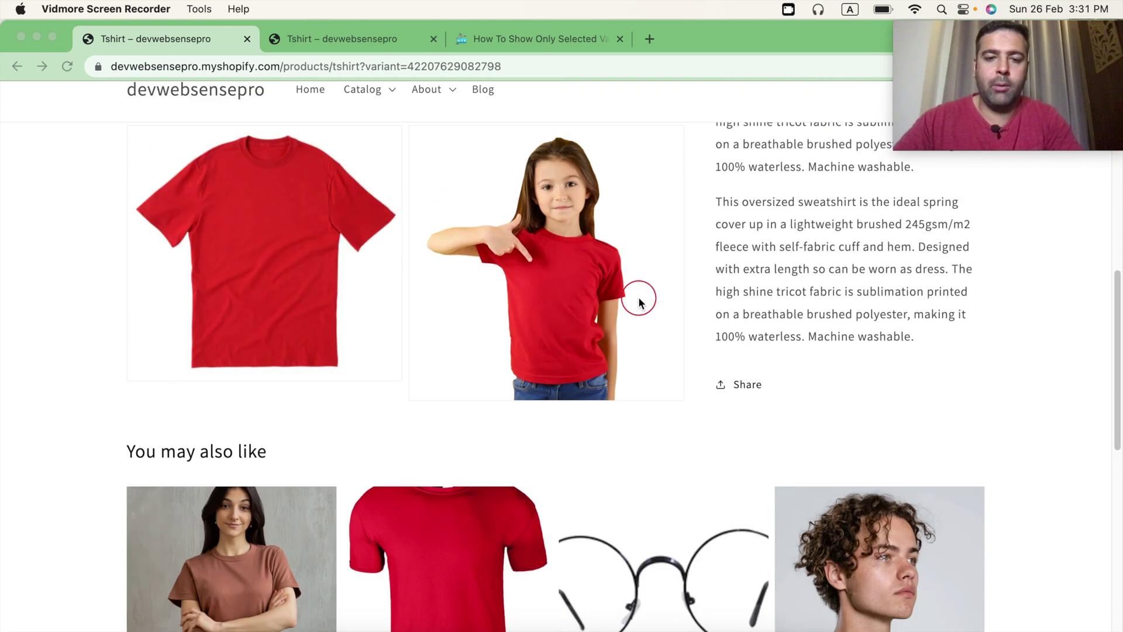
scroll(639, 296, "up", 6)
scroll(639, 302, "up", 3)
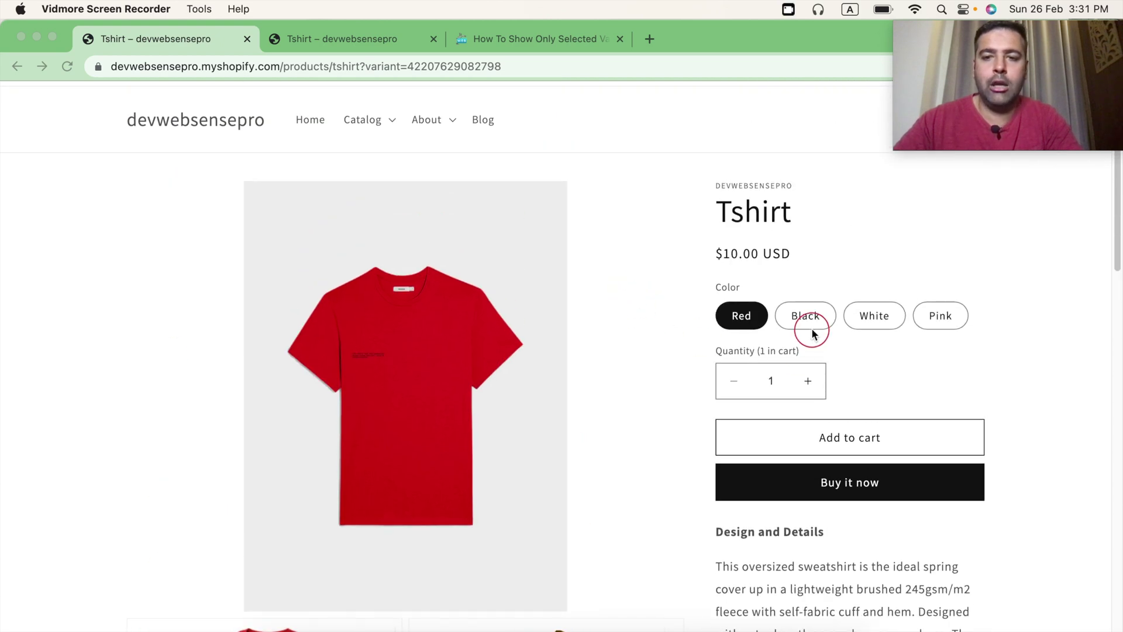
Select the Black variant of the Tshirt and check its gallery images
left_click(813, 323)
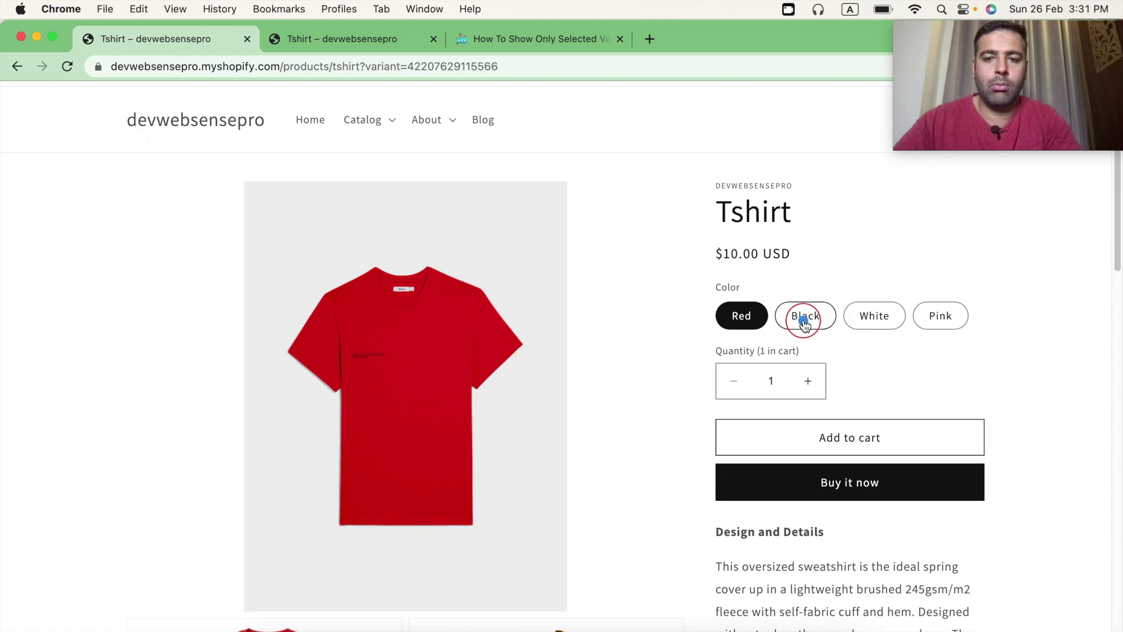
left_click(804, 323)
scroll(639, 196, "down", 10)
scroll(489, 325, "up", 10)
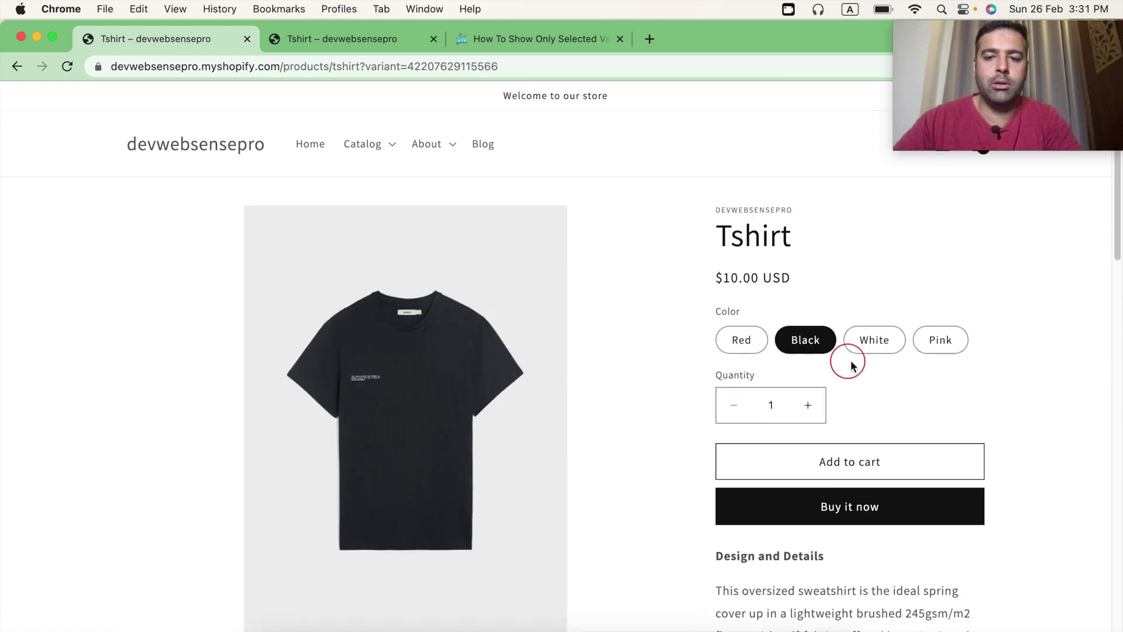
Select the White variant of the Tshirt and check its gallery images
left_click(880, 345)
scroll(637, 253, "down", 8)
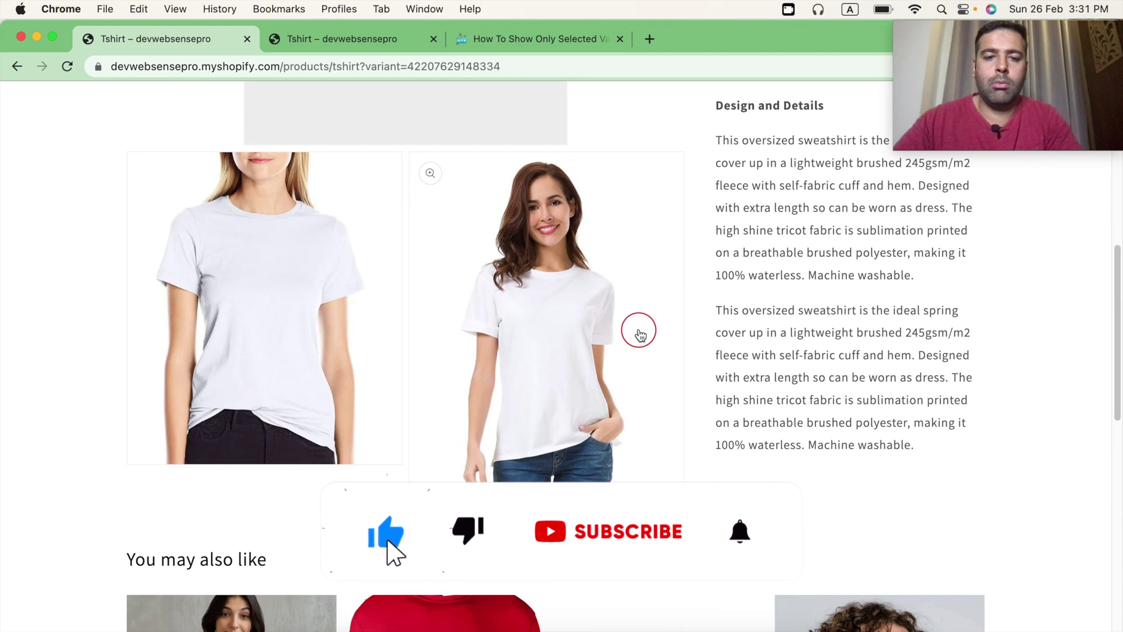
scroll(639, 331, "up", 8)
Select the Pink variant of the Tshirt and check its gallery images
left_click(933, 337)
scroll(687, 351, "down", 2)
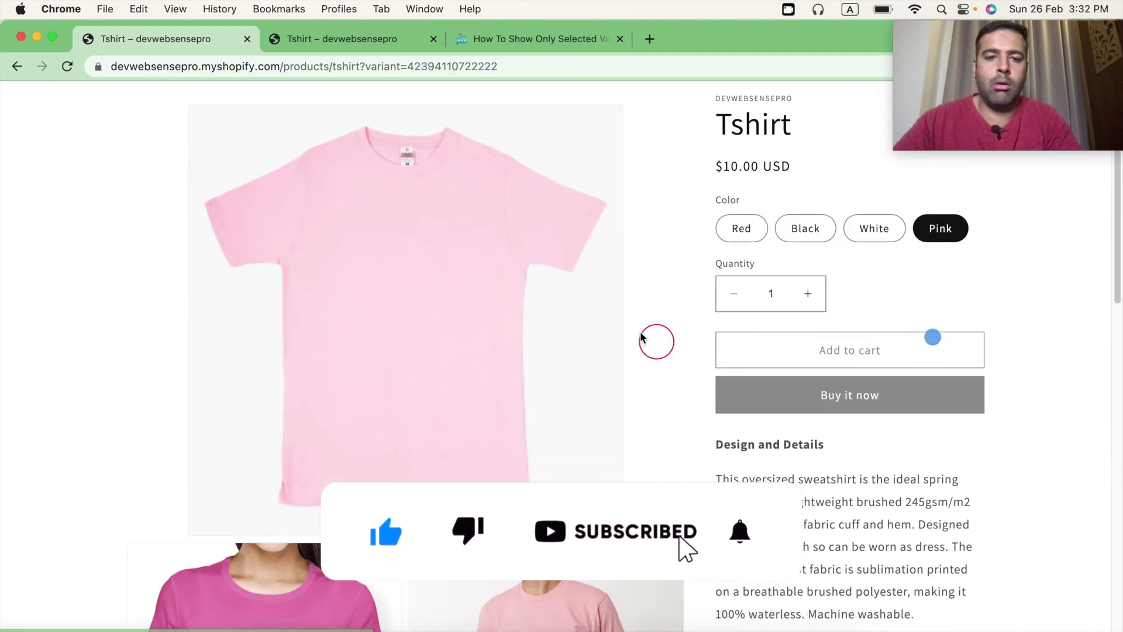
scroll(685, 350, "down", 4)
scroll(614, 373, "up", 6)
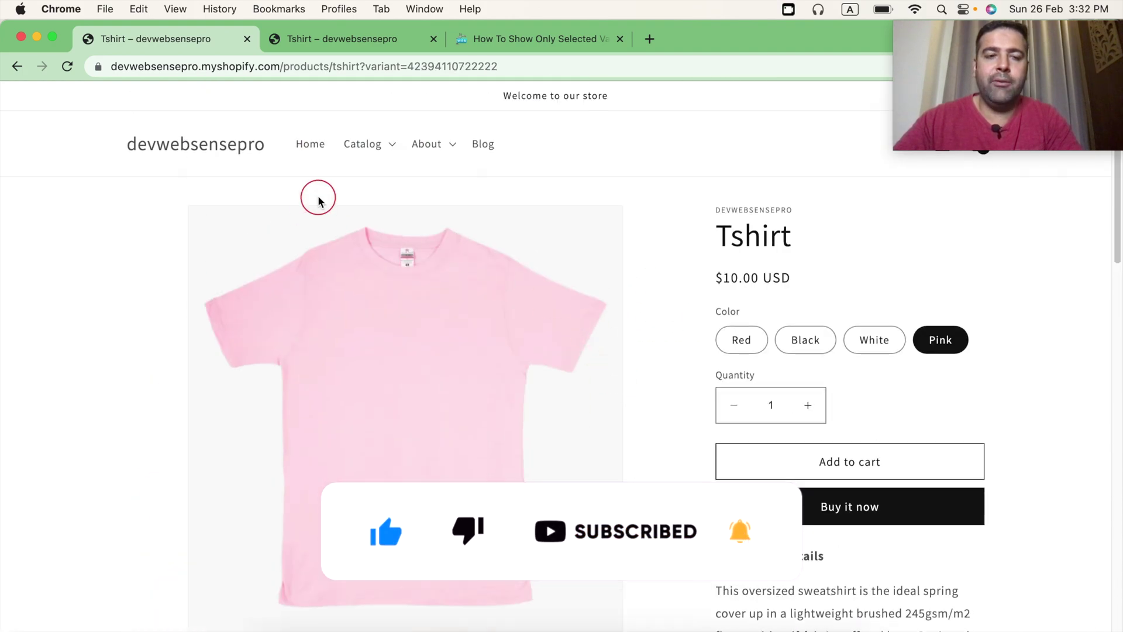
Reload the product page with the Pink variant selected and check its gallery again
left_click(67, 66)
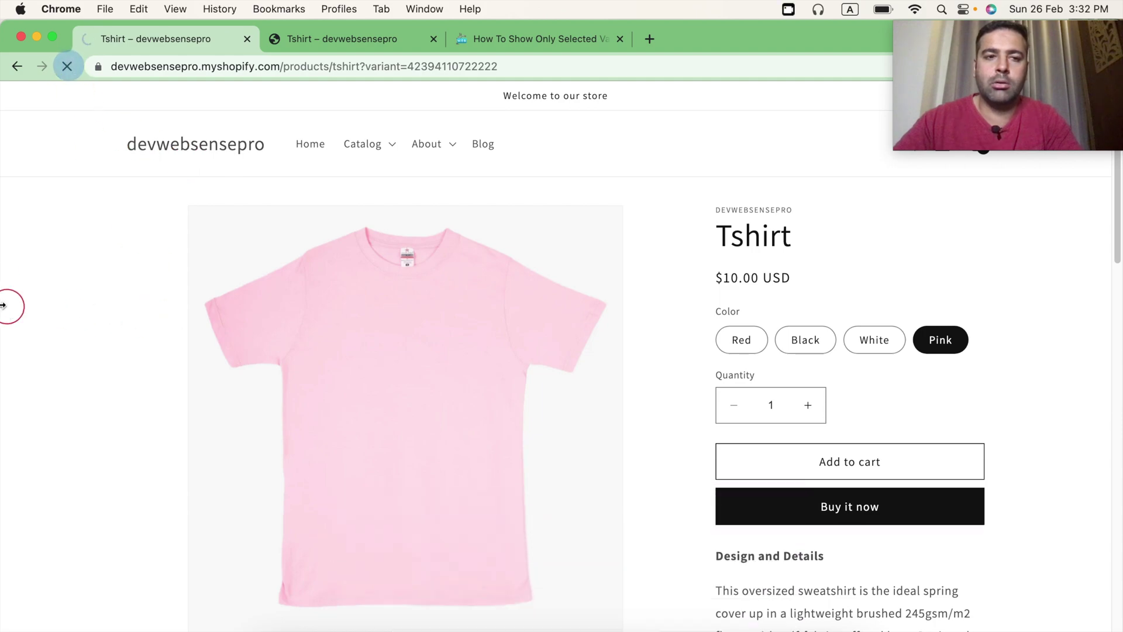
scroll(161, 302, "down", 10)
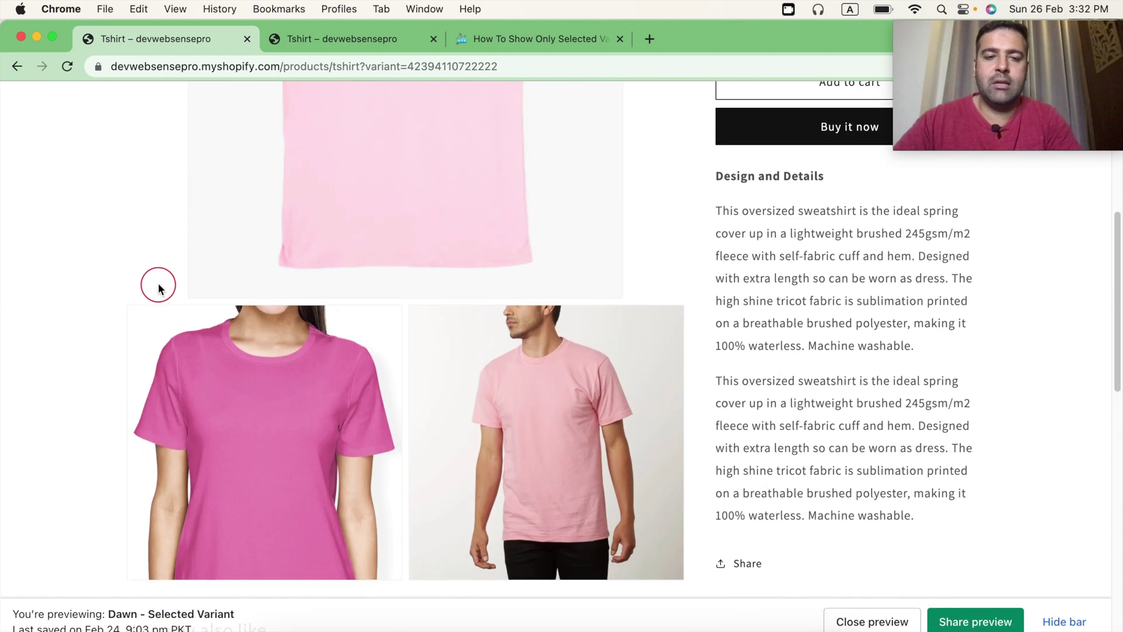
scroll(158, 288, "up", 6)
scroll(543, 364, "up", 3)
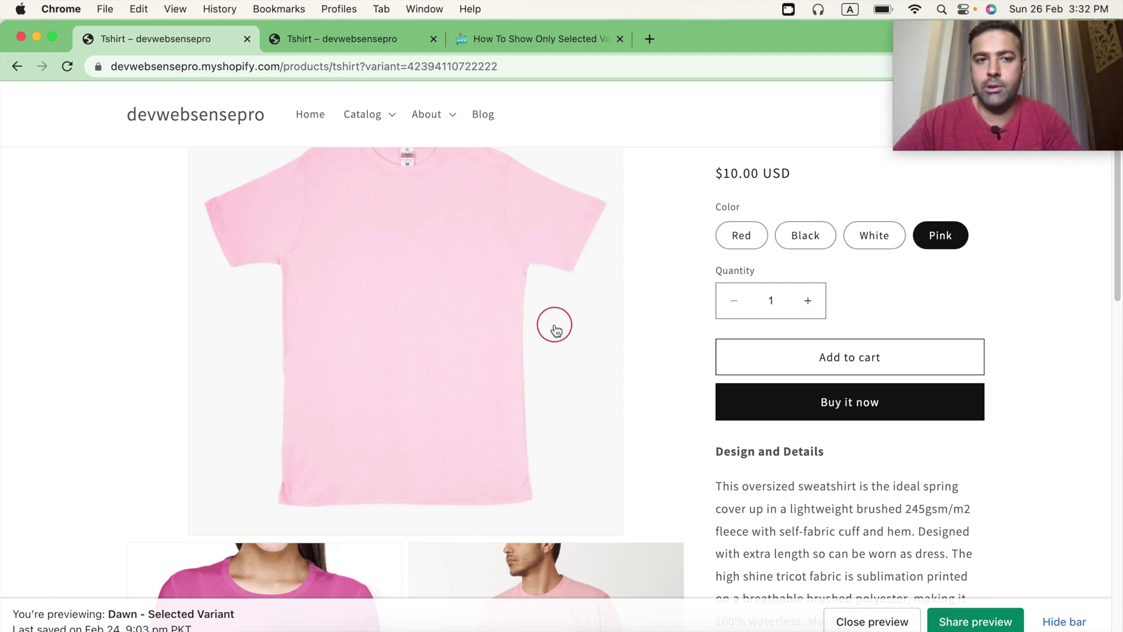
Switch to the Tshirt preview in the unmodified Dawn theme and examine the full gallery for the White variant
left_click(351, 39)
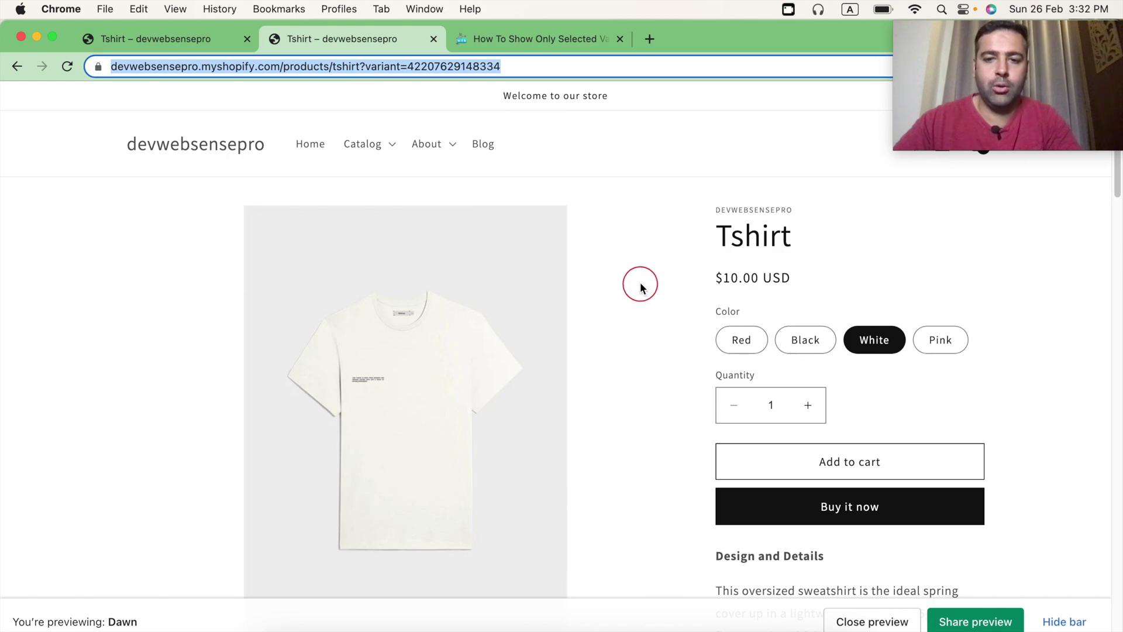
scroll(640, 287, "down", 10)
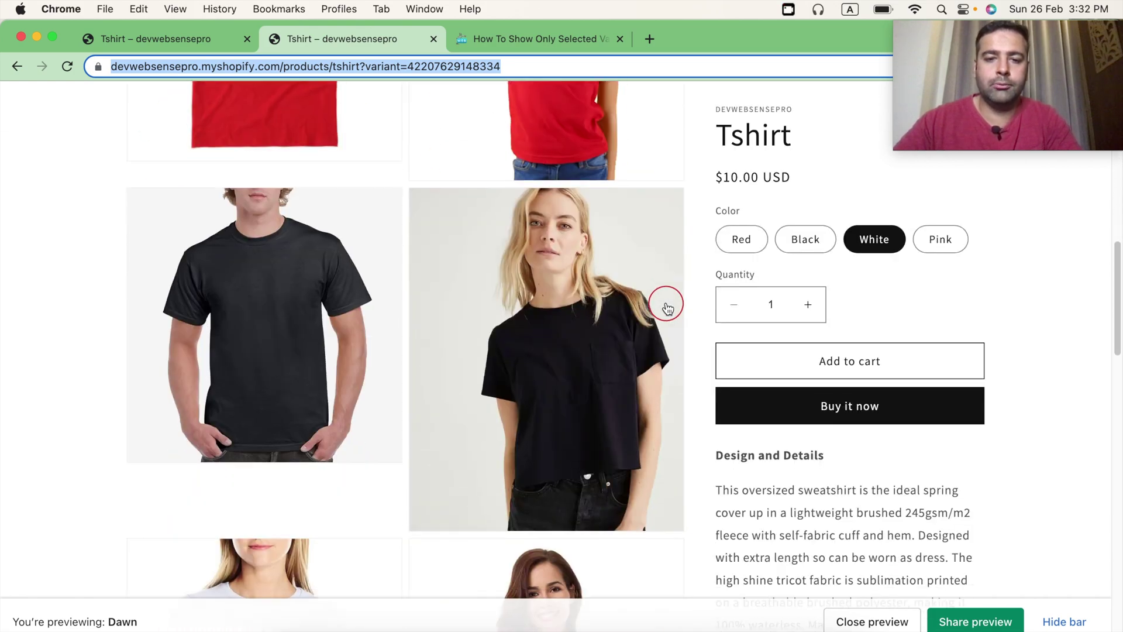
scroll(668, 307, "down", 10)
scroll(486, 228, "down", 5)
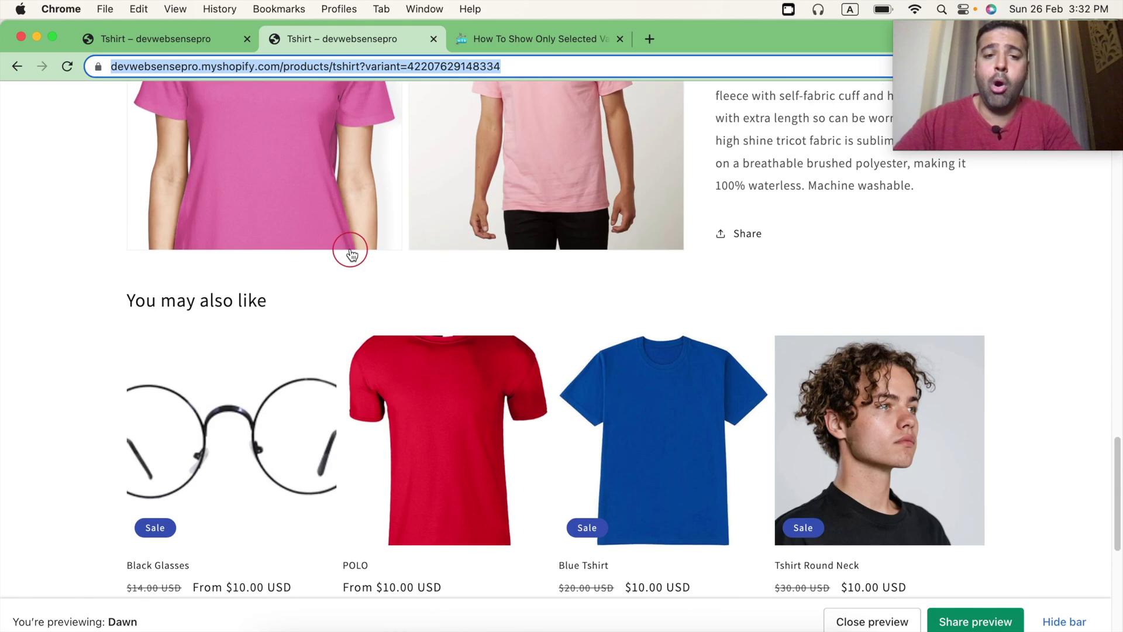
scroll(350, 248, "up", 15)
scroll(354, 257, "up", 6)
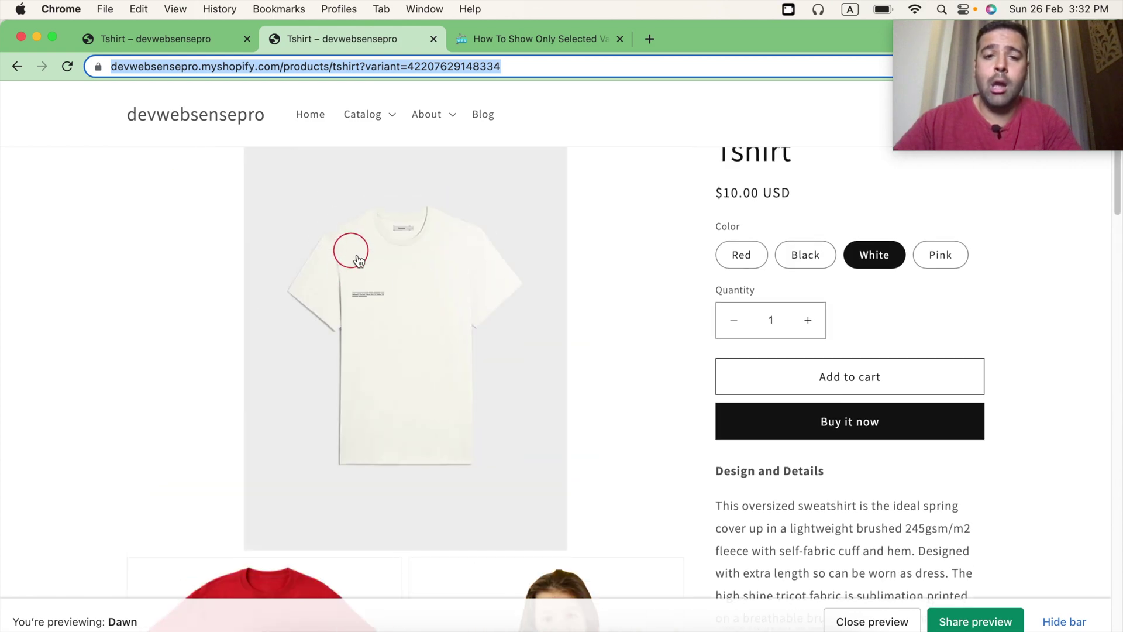
Select the Red variant in the unmodified Dawn preview and examine which gallery images are displayed
left_click(755, 262)
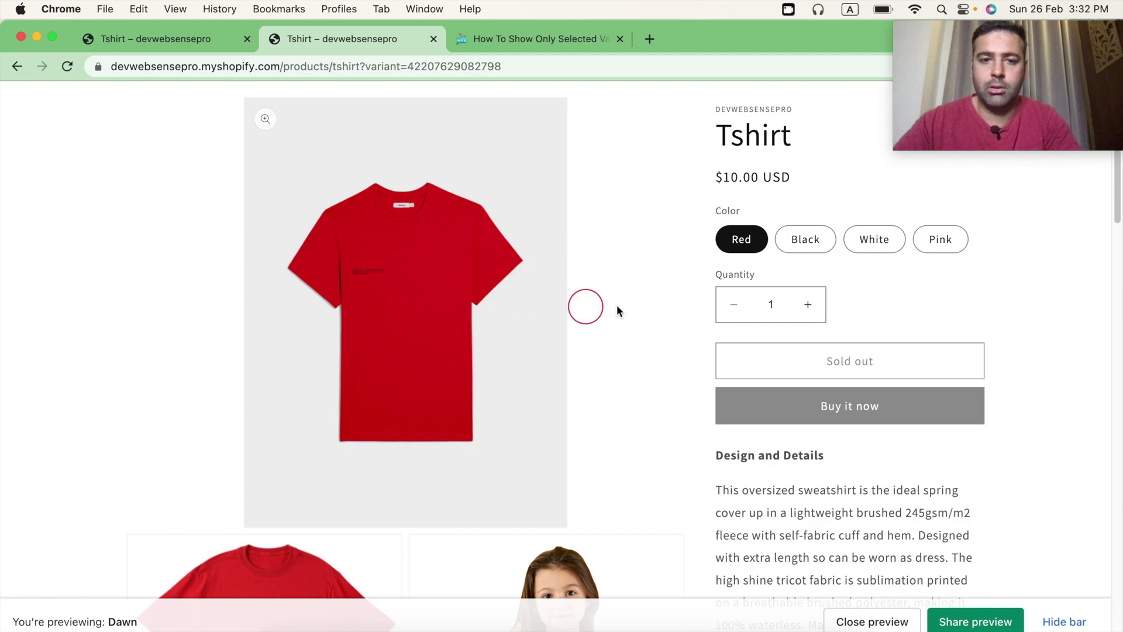
scroll(617, 308, "down", 15)
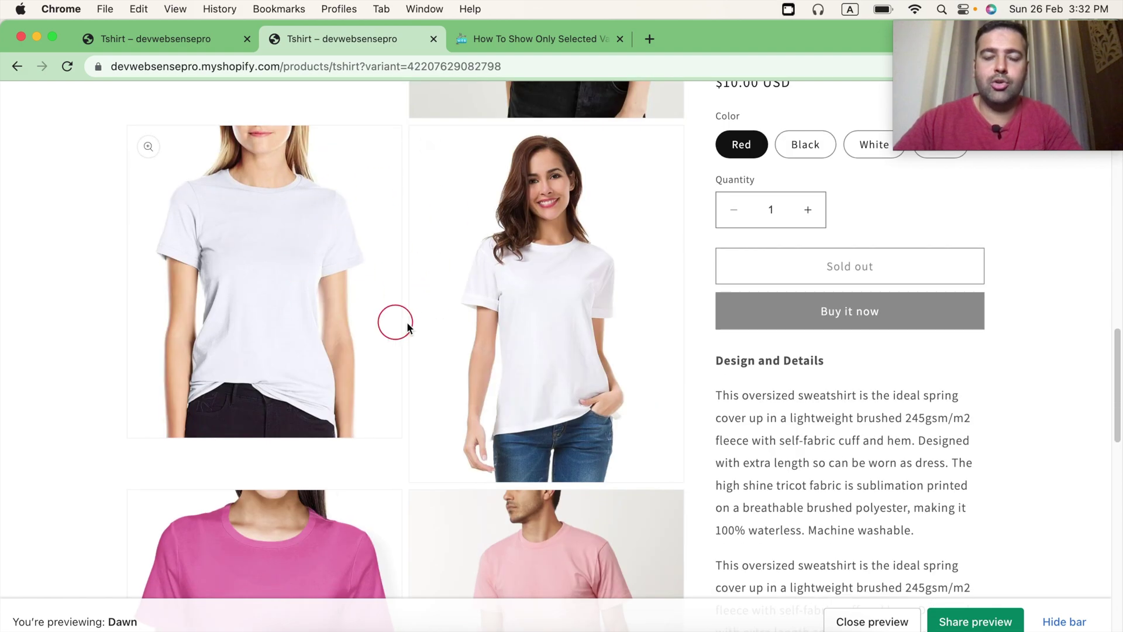
scroll(374, 327, "down", 10)
scroll(341, 257, "up", 6)
scroll(341, 257, "up", 8)
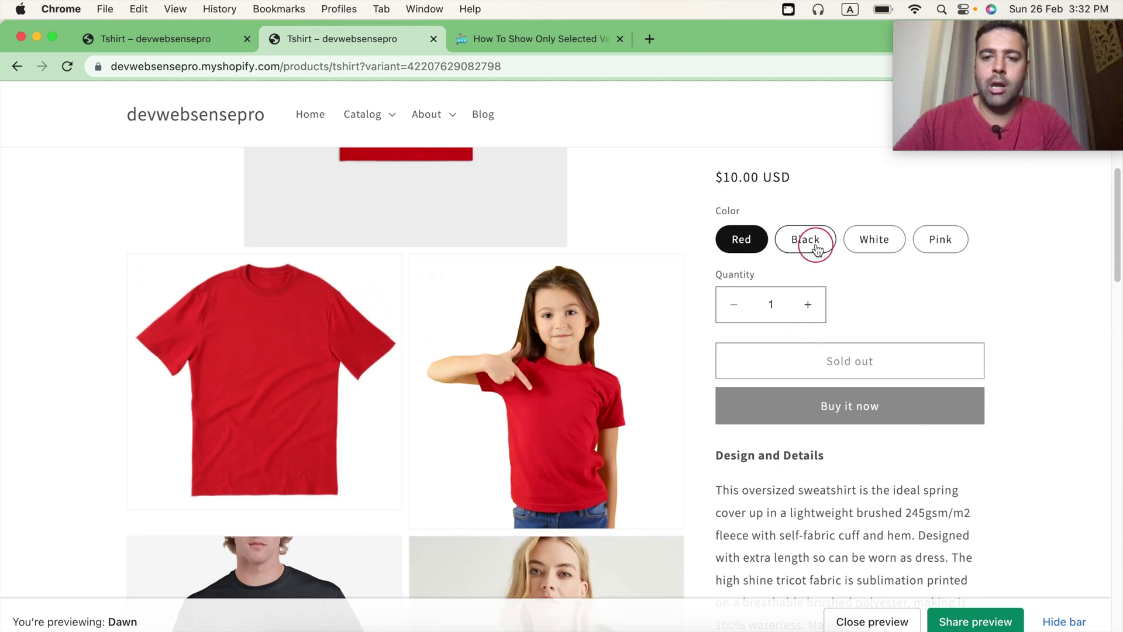
Select the Black variant in the unmodified Dawn preview and check the product gallery
left_click(806, 239)
scroll(611, 258, "down", 10)
scroll(608, 275, "up", 12)
scroll(609, 275, "up", 2)
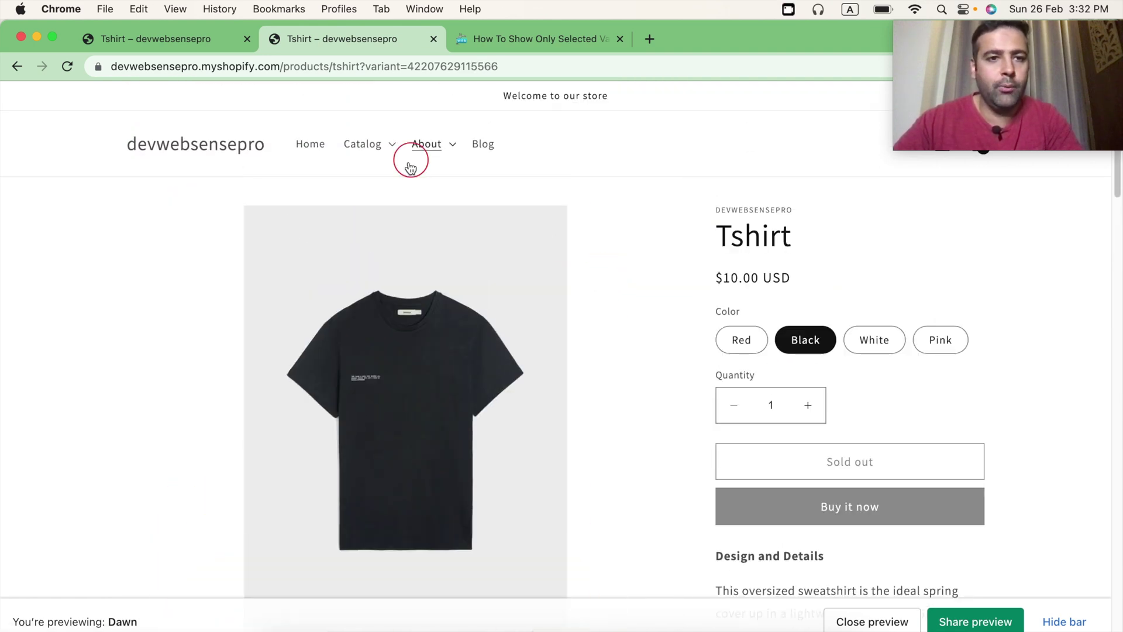
Open the websensepro article on showing only selected variant images and look over its embedded Dawn theme videos
left_click(204, 50)
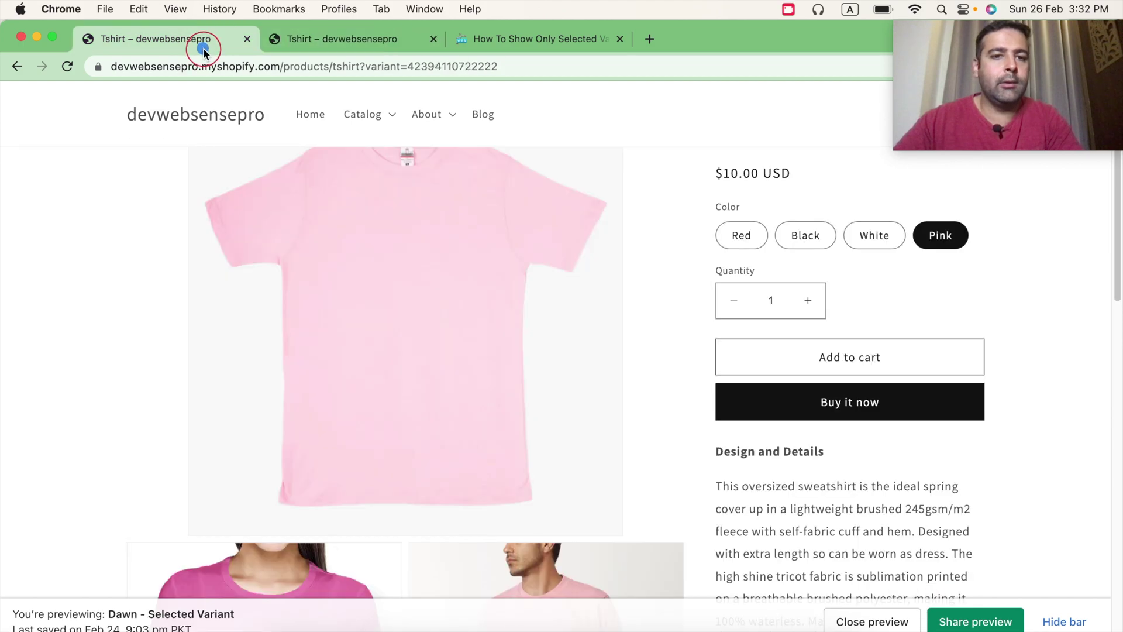
left_click(514, 37)
scroll(566, 286, "up", 15)
scroll(567, 286, "up", 10)
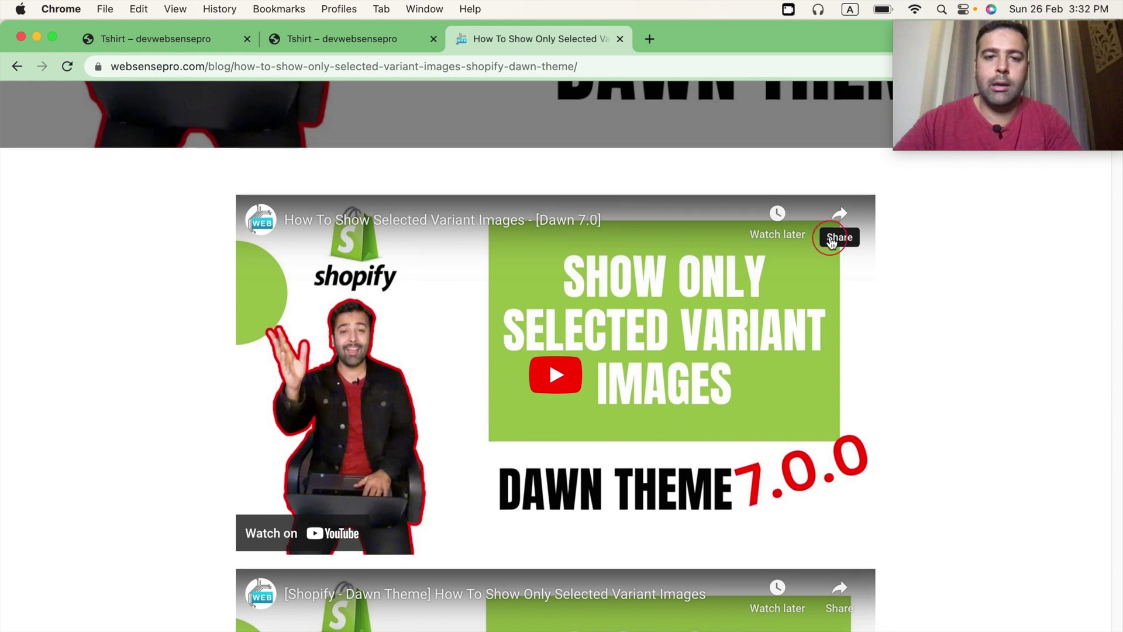
scroll(833, 242, "down", 7)
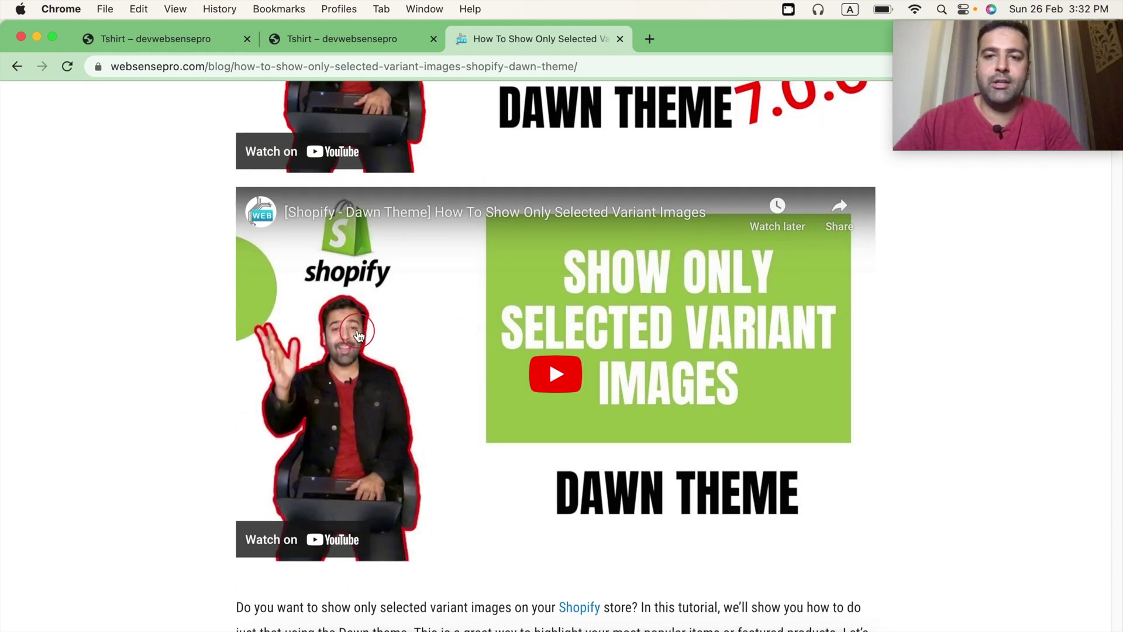
scroll(358, 335, "up", 5)
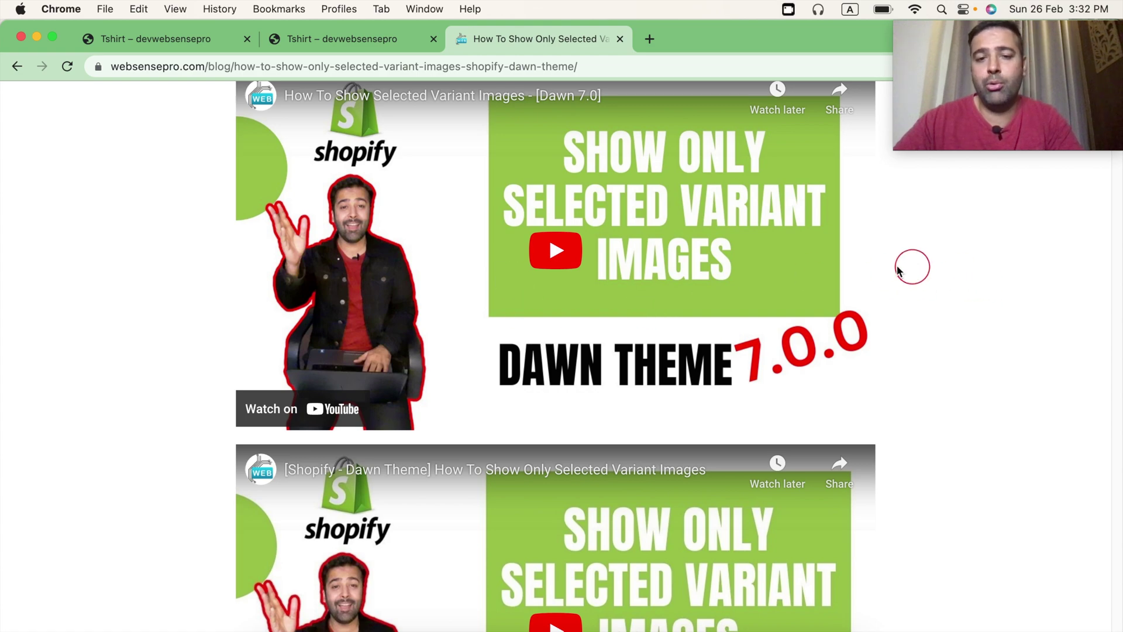
Review the article's theme.liquid, product-media-gallery.liquid and alt text instructions, and highlight the main-product.liquid line for Dawn 6.0.2
scroll(899, 270, "down", 7)
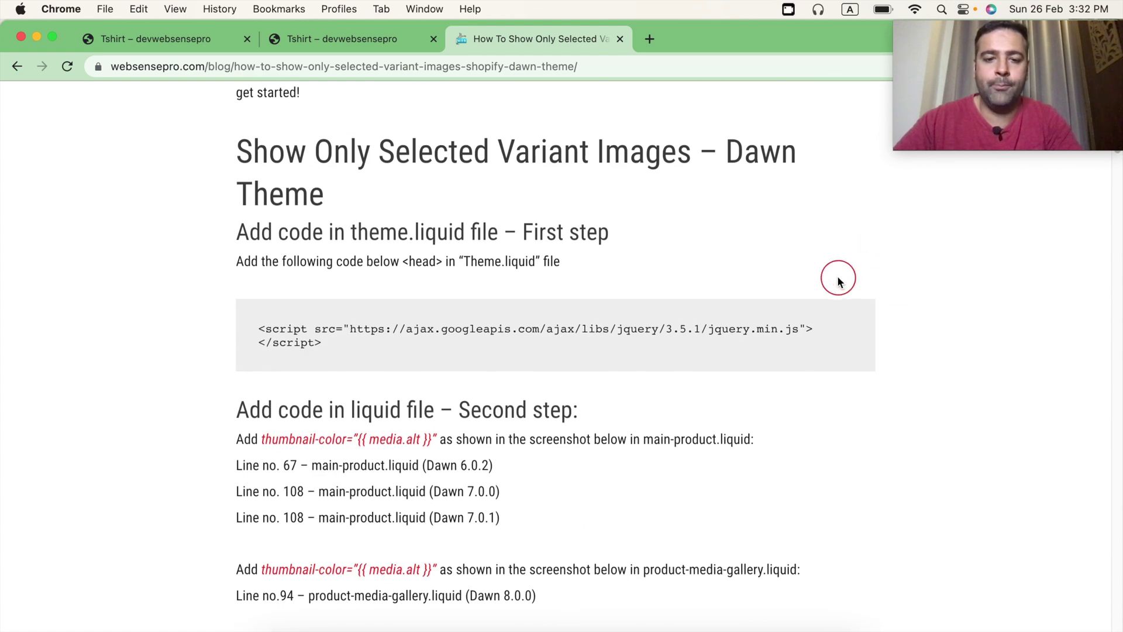
scroll(837, 278, "down", 1)
scroll(336, 207, "down", 15)
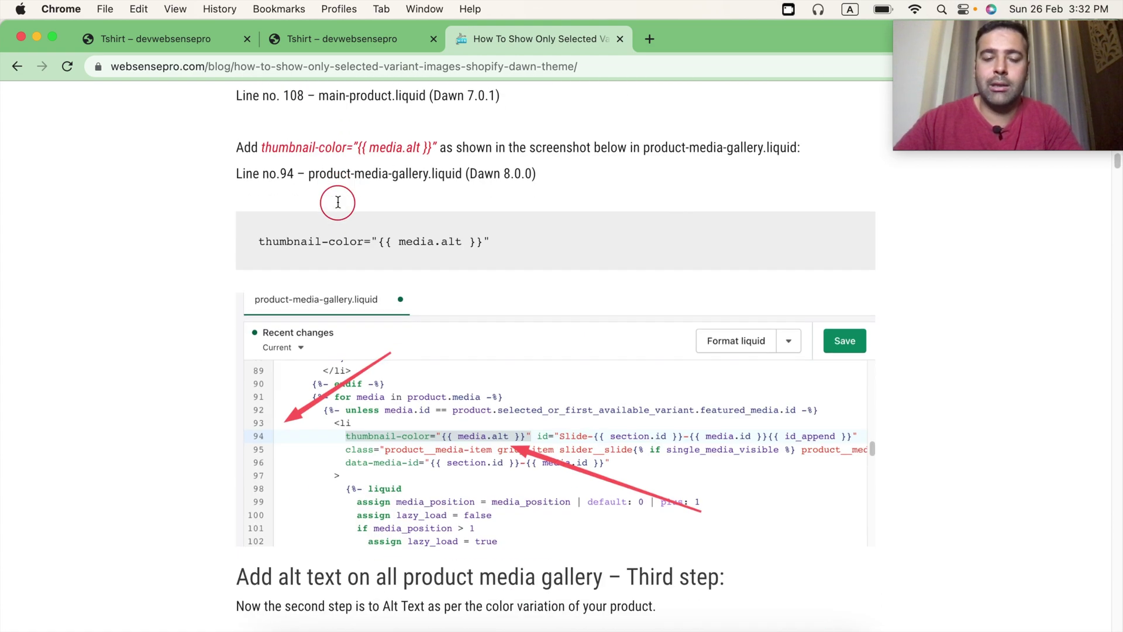
scroll(95, 243, "down", 5)
scroll(95, 243, "up", 18)
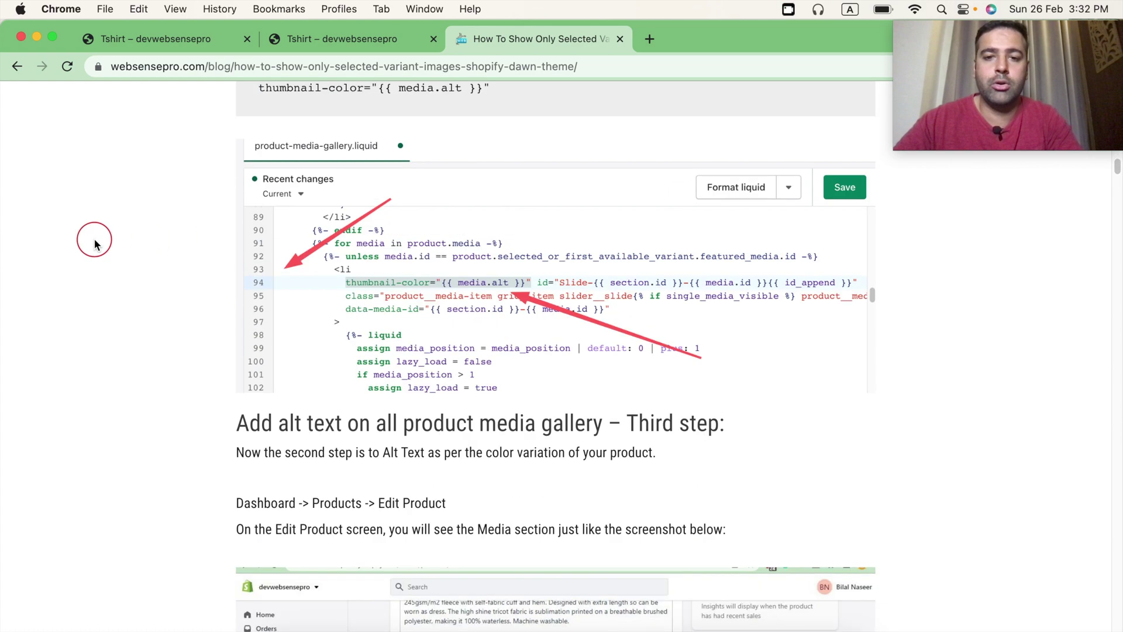
scroll(95, 243, "up", 2)
left_click_drag(512, 522, 238, 508)
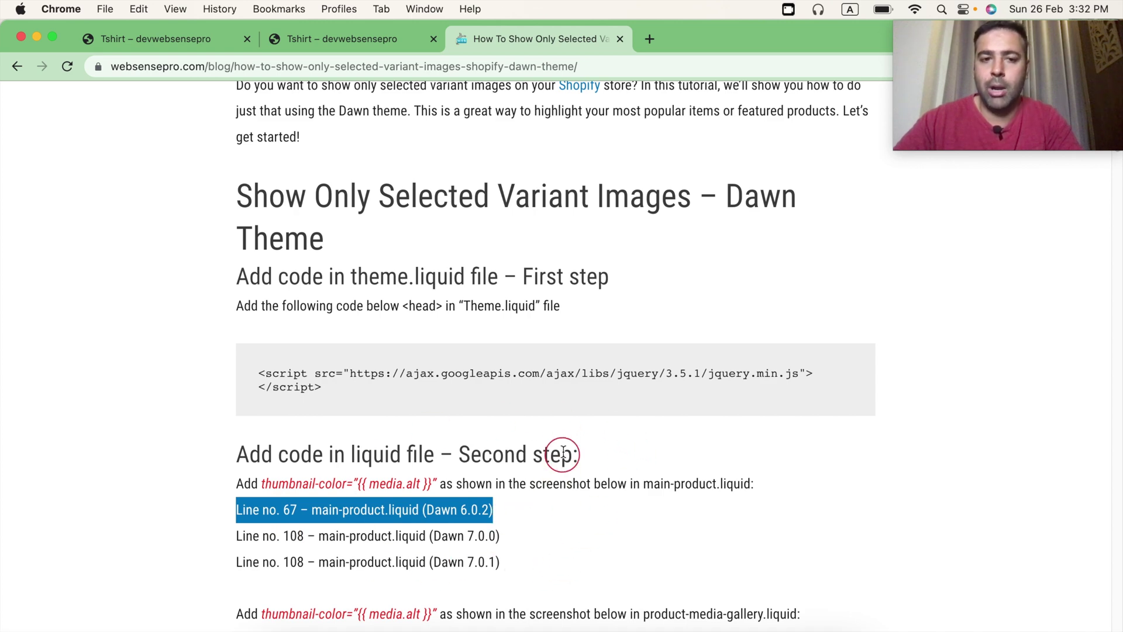
scroll(563, 454, "up", 16)
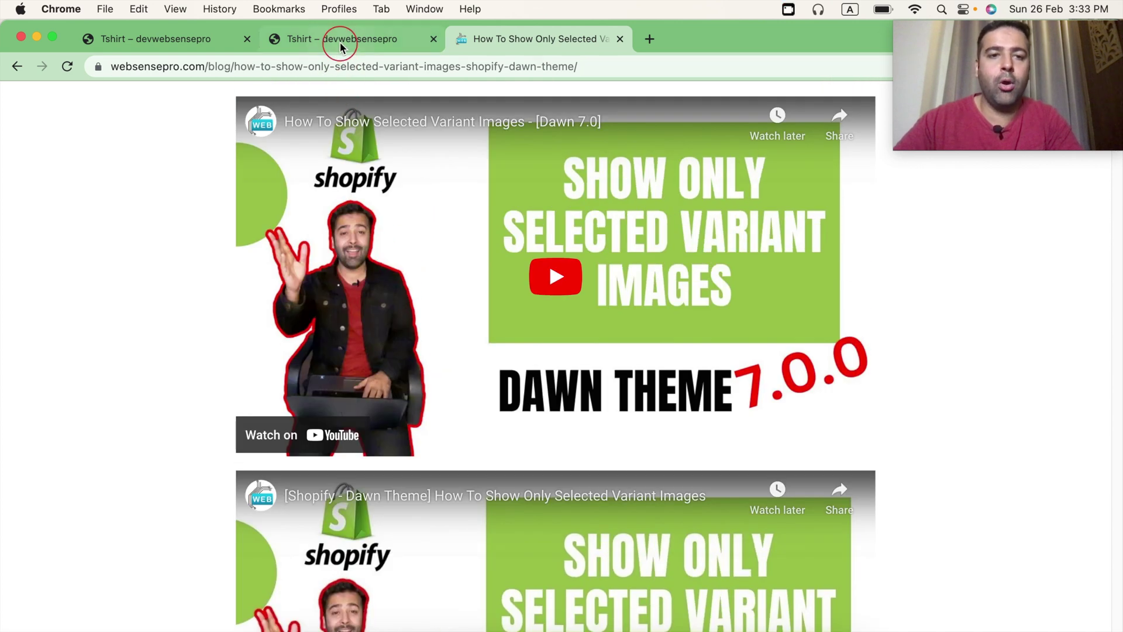
Open the store's Shopify admin in the unmodified Dawn preview tab by replacing the product path in the address with admin
left_click(341, 46)
left_click_drag(288, 73, 559, 99)
key("BackSpace")
key("BackSpace")
type("admin")
key("Return")
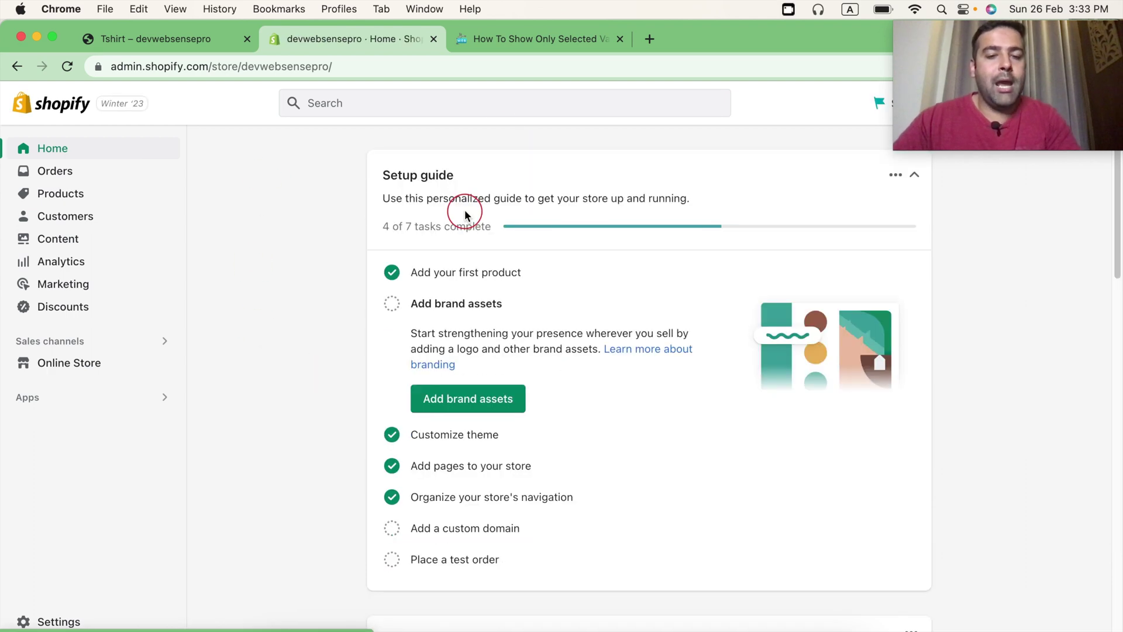
Open the online store's themes and check the version details of the Dawn theme in the theme library
left_click(92, 375)
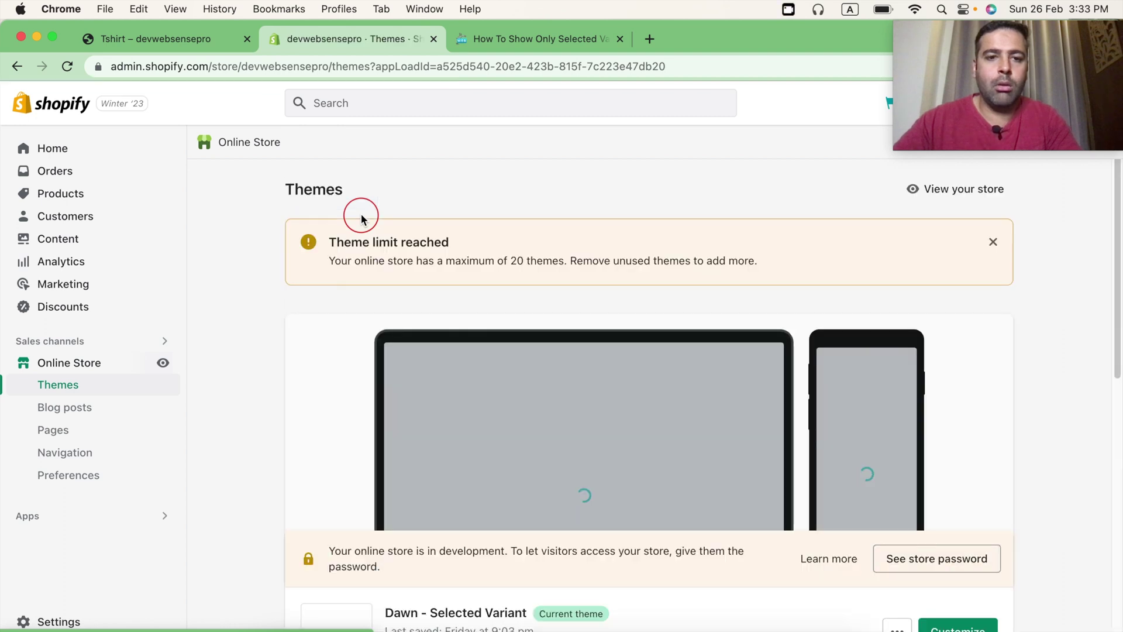
scroll(1076, 317, "down", 6)
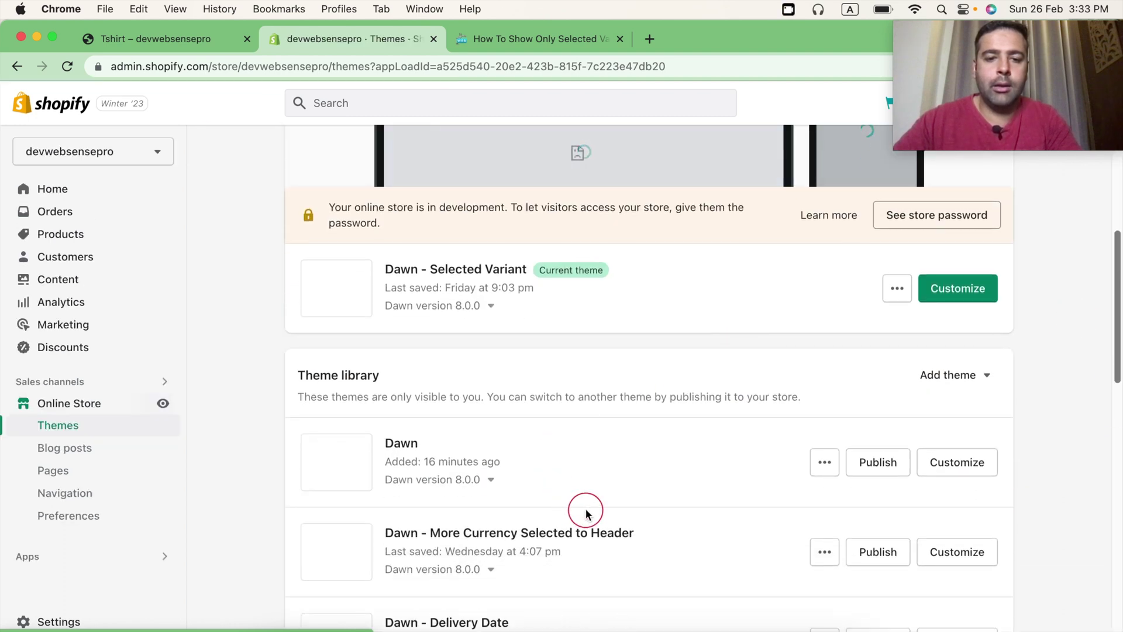
left_click_drag(513, 468, 393, 464)
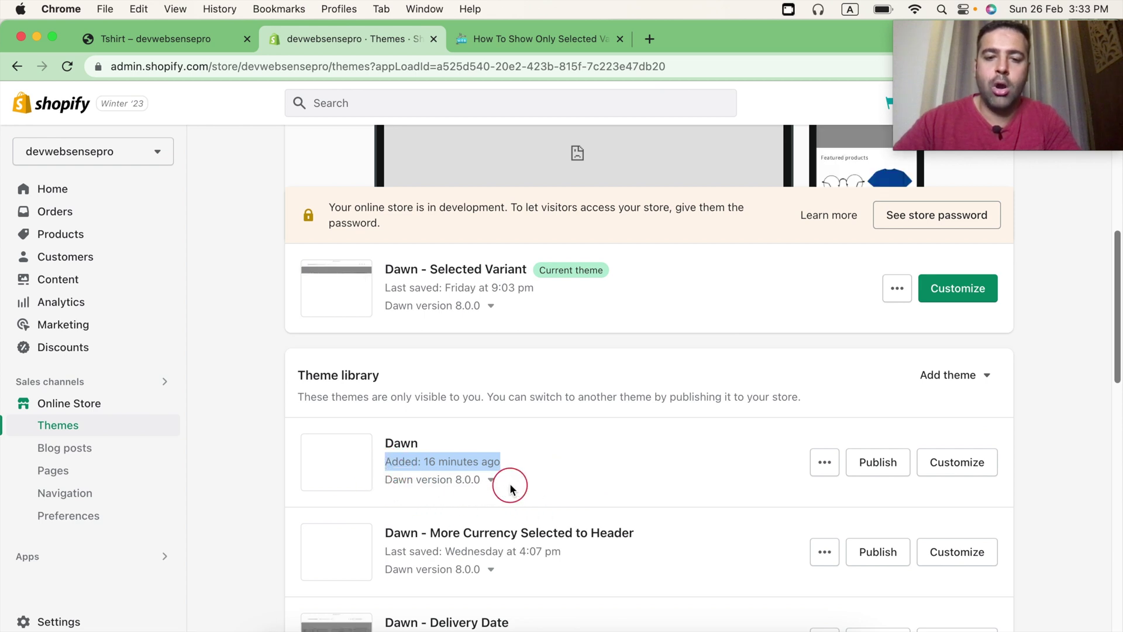
left_click(491, 479)
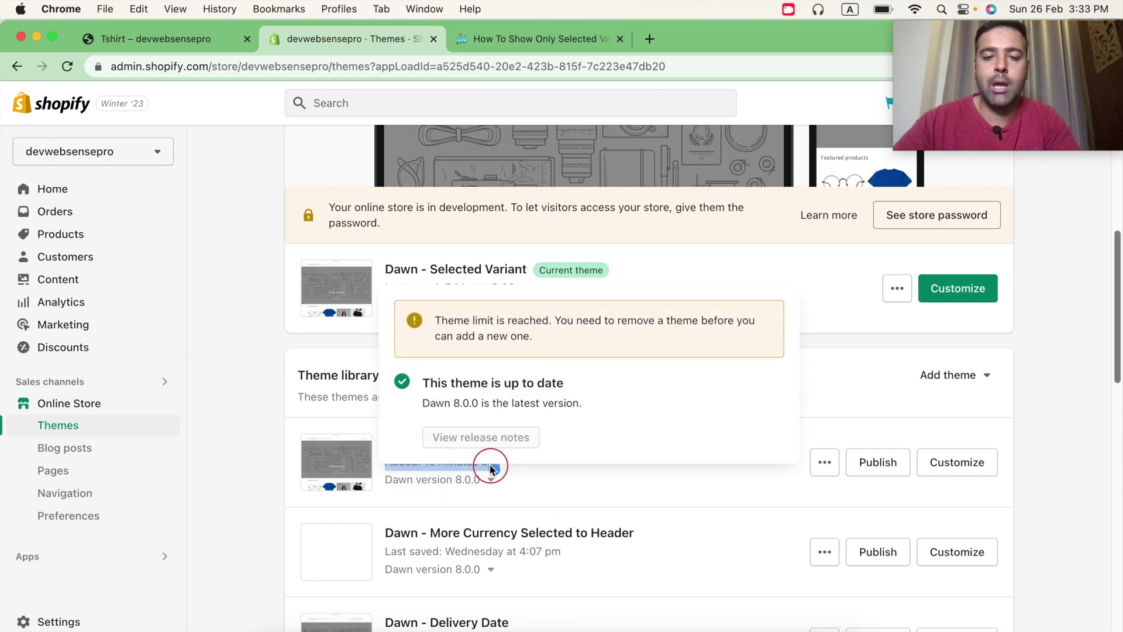
left_click(632, 493)
Publish the unmodified Dawn theme from the theme library as the store's current theme
left_click(880, 469)
left_click(752, 475)
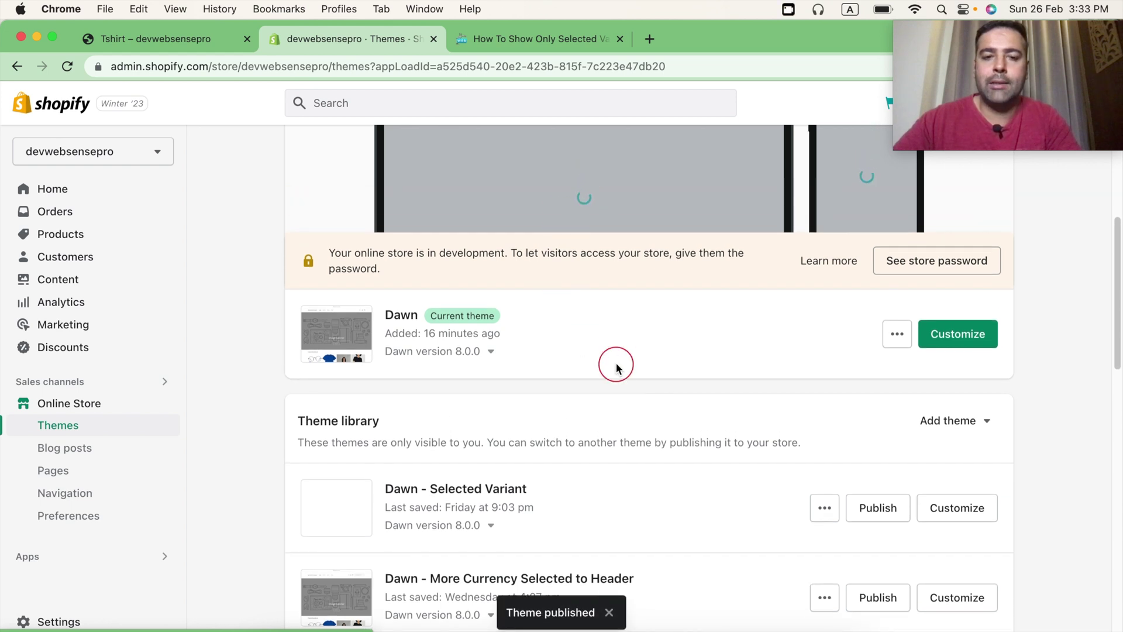
Open a preview of the current Dawn theme in a new tab and place that tab beside the Tshirt product tab
scroll(616, 368, "up", 2)
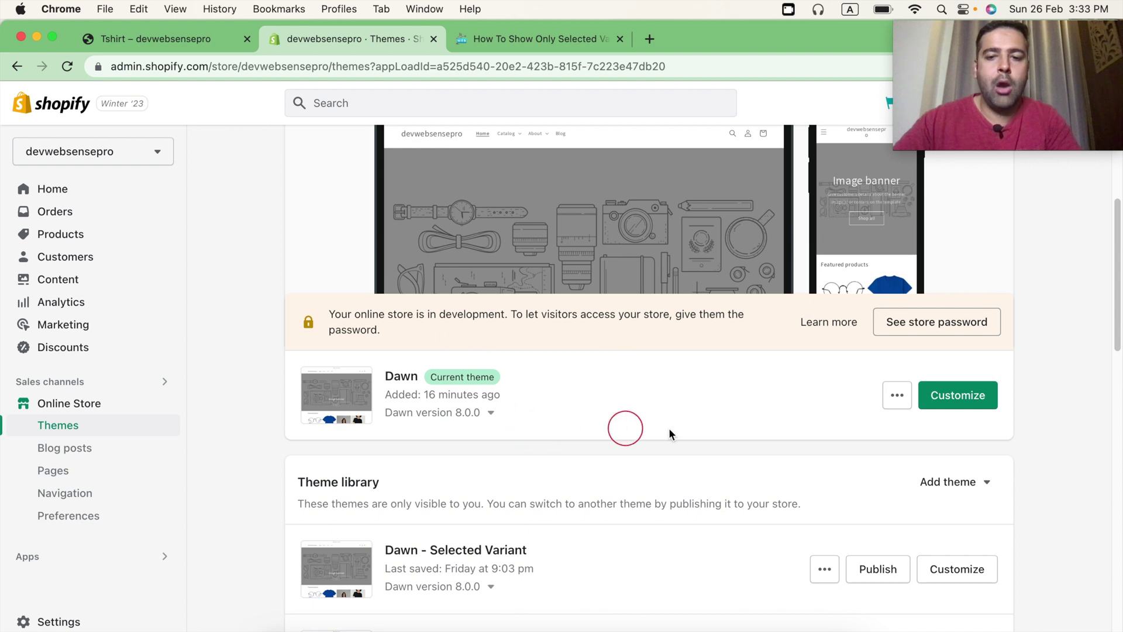
left_click(908, 409)
left_click(789, 431)
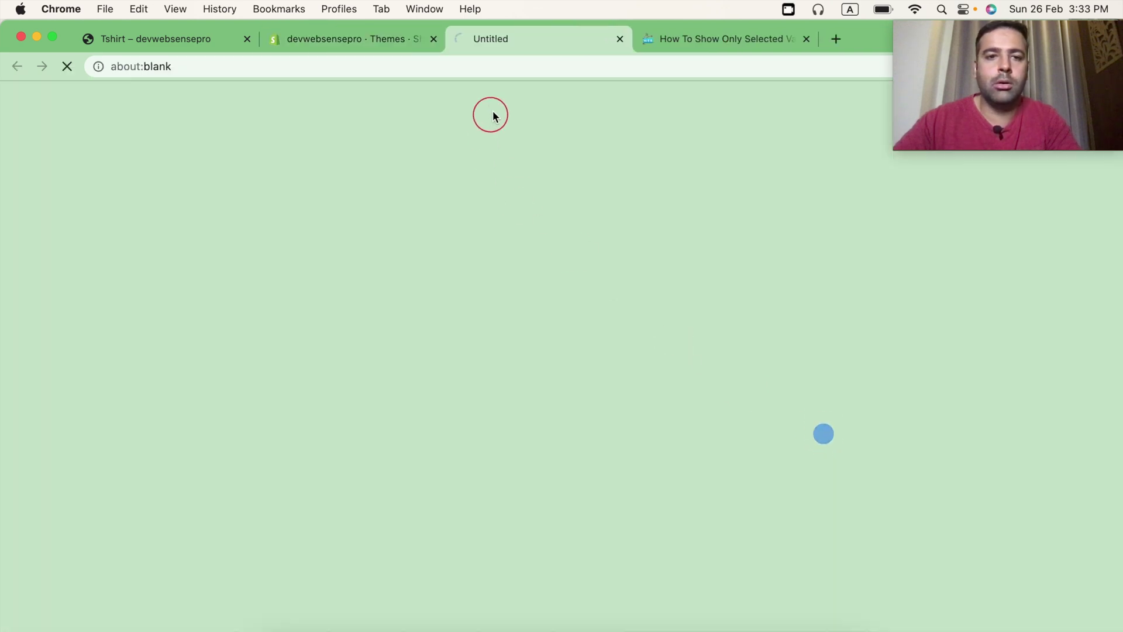
left_click_drag(493, 41, 258, 49)
Highlight the product title in the Selected Variant preview and open the same Tshirt product in the Dawn preview
left_click(157, 40)
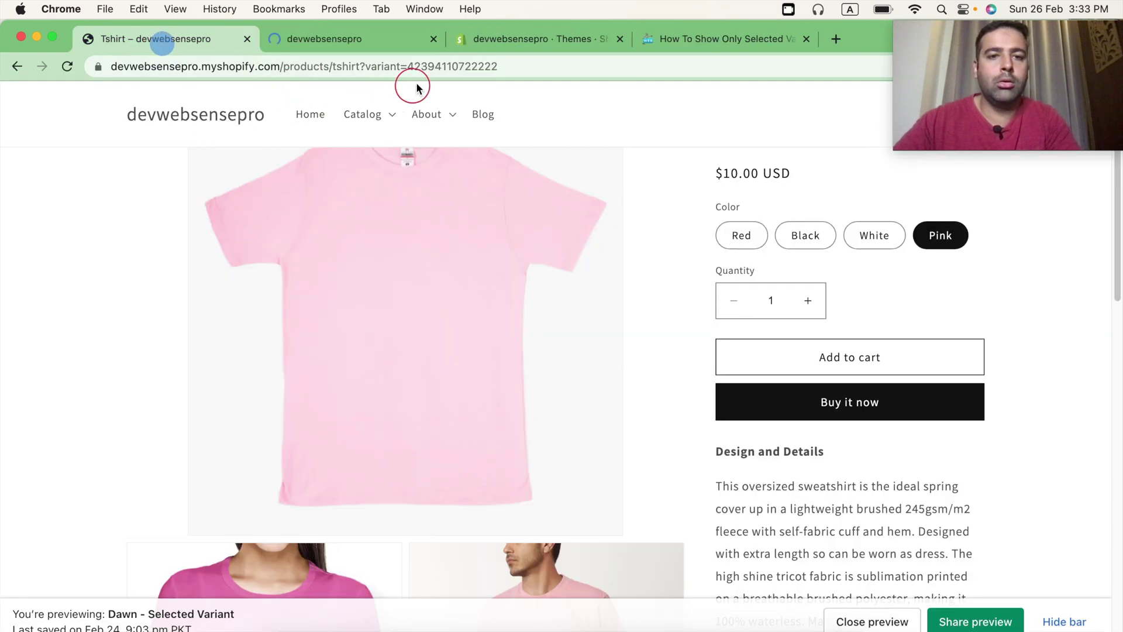
scroll(334, 251, "up", 3)
left_click_drag(793, 244, 704, 241)
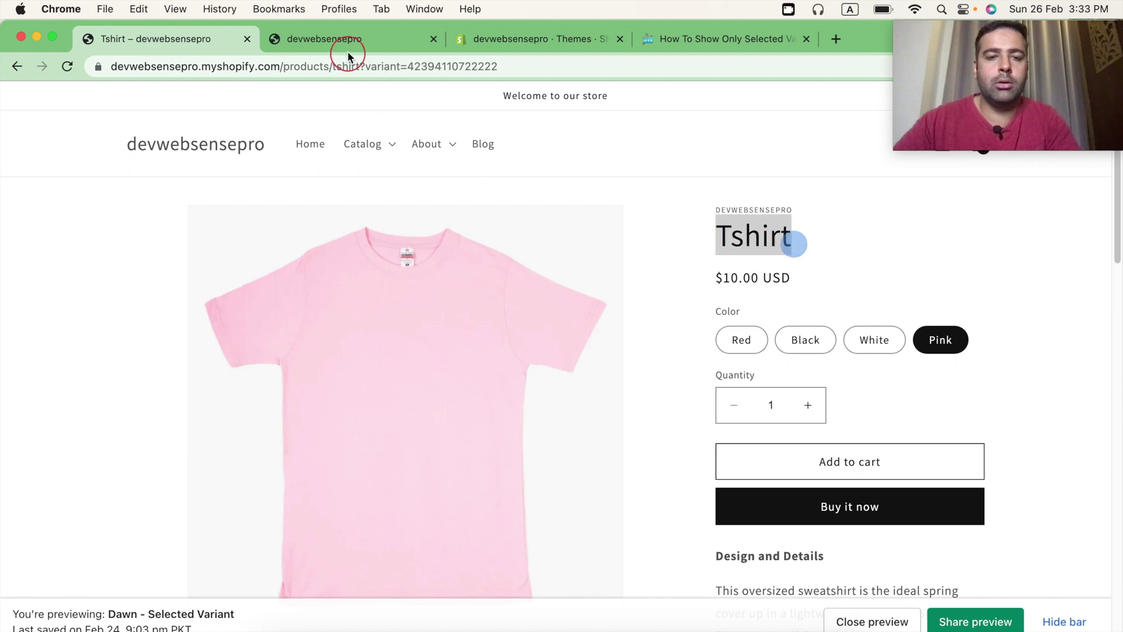
left_click(377, 35)
scroll(622, 150, "down", 10)
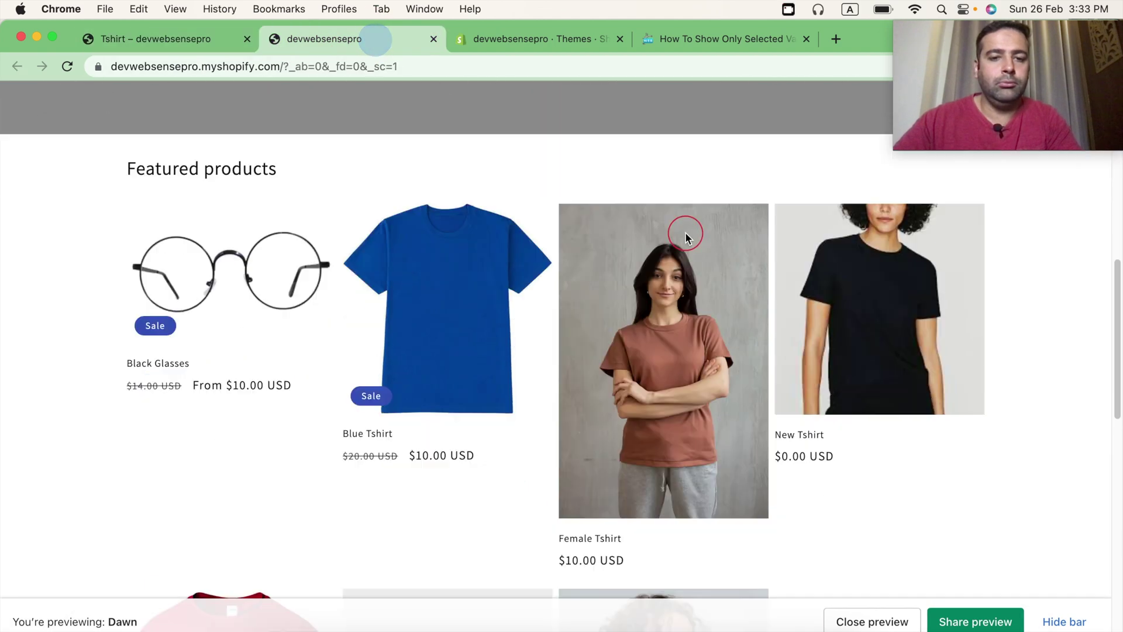
left_click(447, 393)
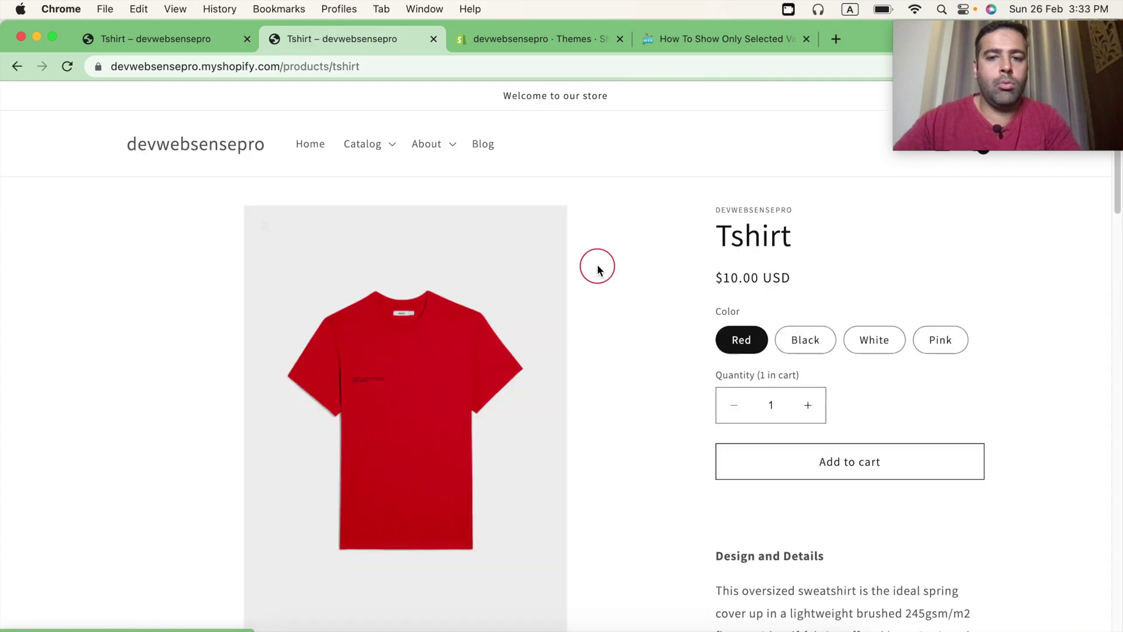
Examine all the Tshirt product's images in the Dawn preview and close the old Dawn - Selected Variant preview tab
scroll(632, 286, "down", 15)
scroll(556, 234, "down", 5)
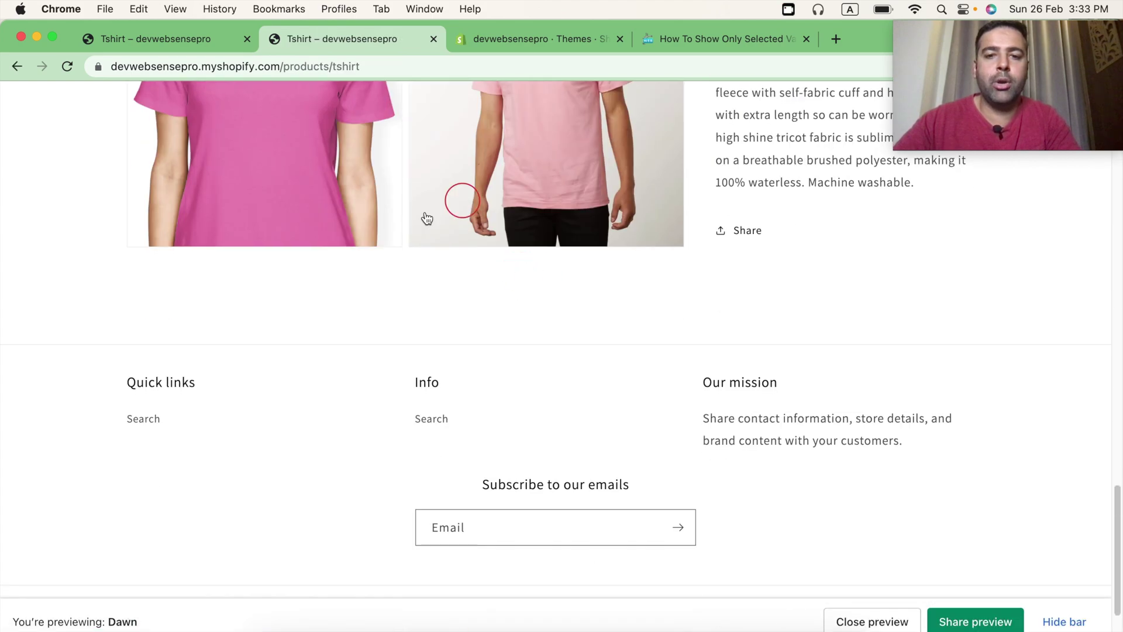
scroll(469, 281, "up", 15)
scroll(478, 291, "up", 3)
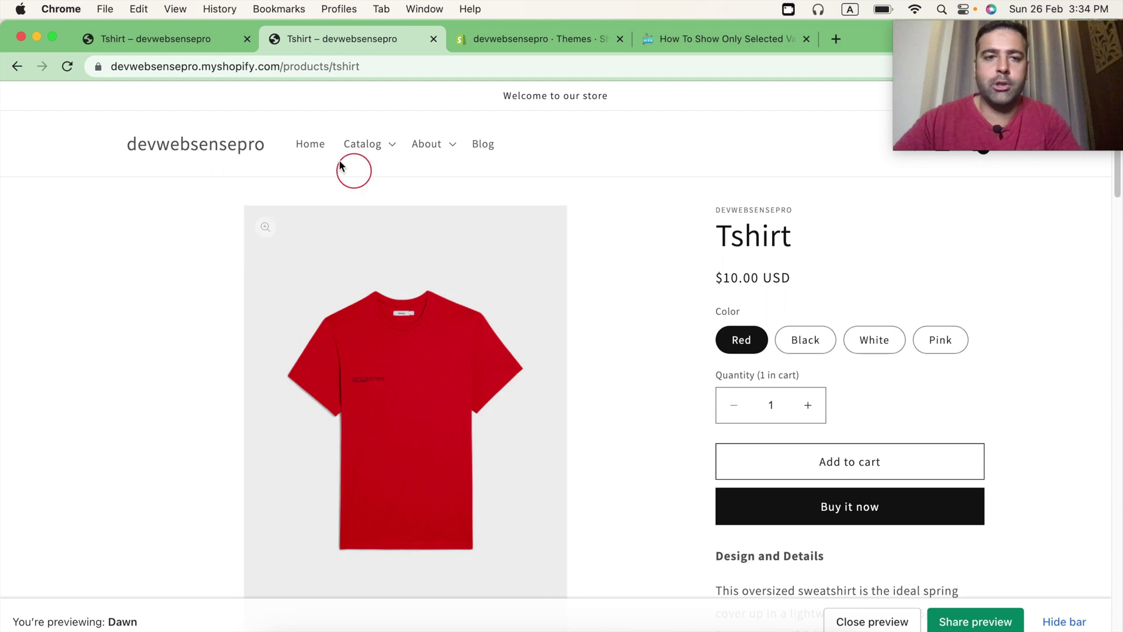
left_click(245, 39)
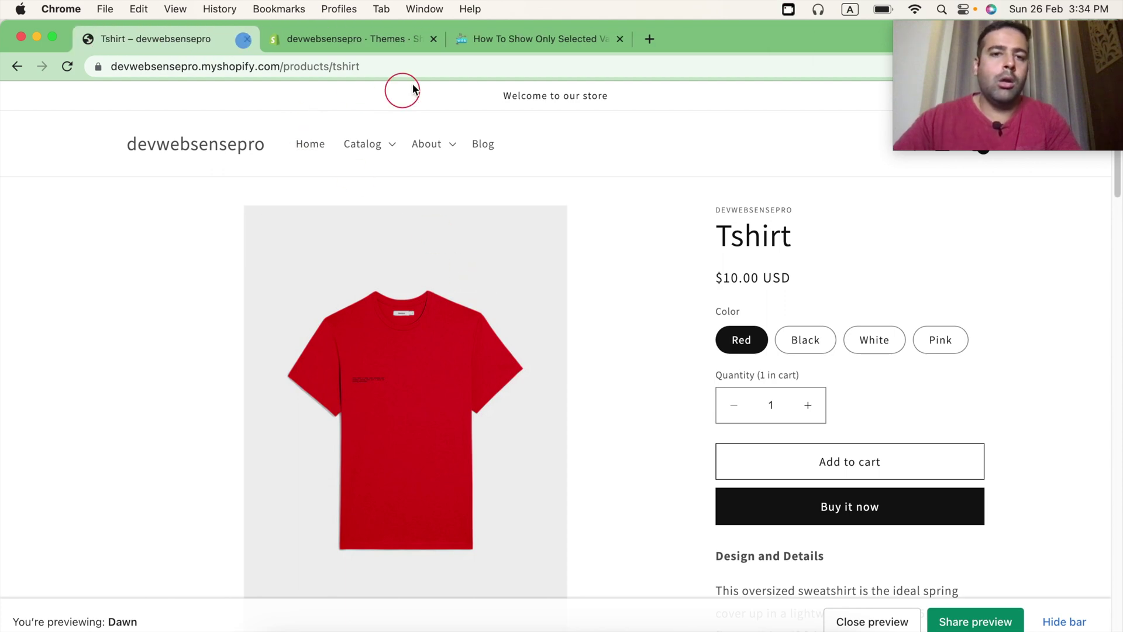
Copy the jQuery 3.5.1 script tag from the theme.liquid section of the selected variant images article
left_click(393, 39)
left_click(529, 51)
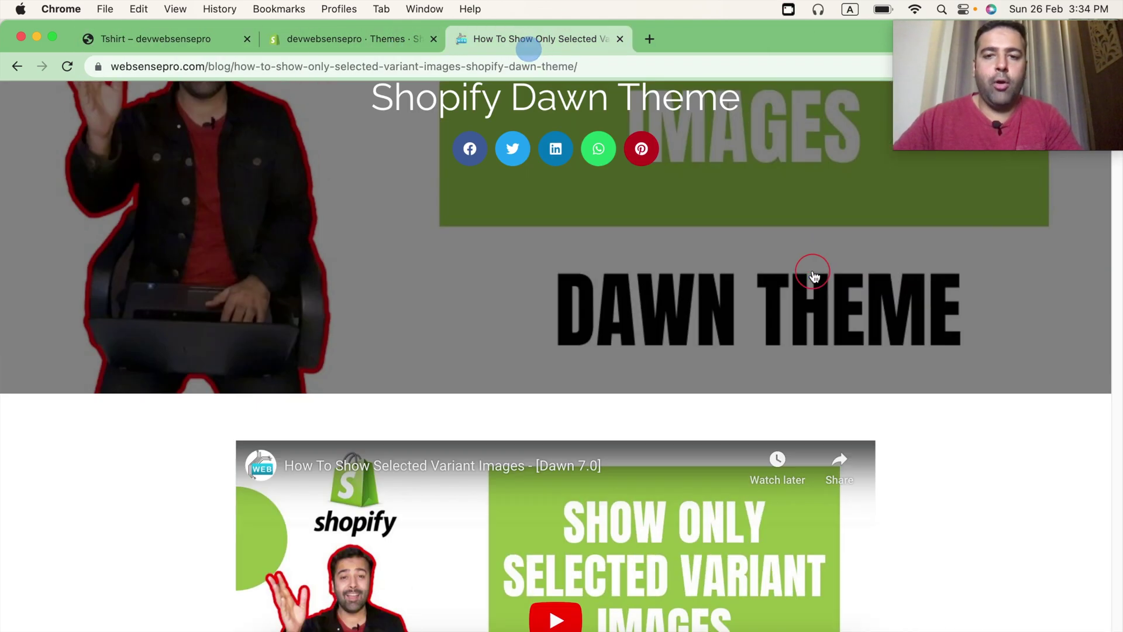
scroll(901, 260, "down", 10)
scroll(944, 274, "down", 4)
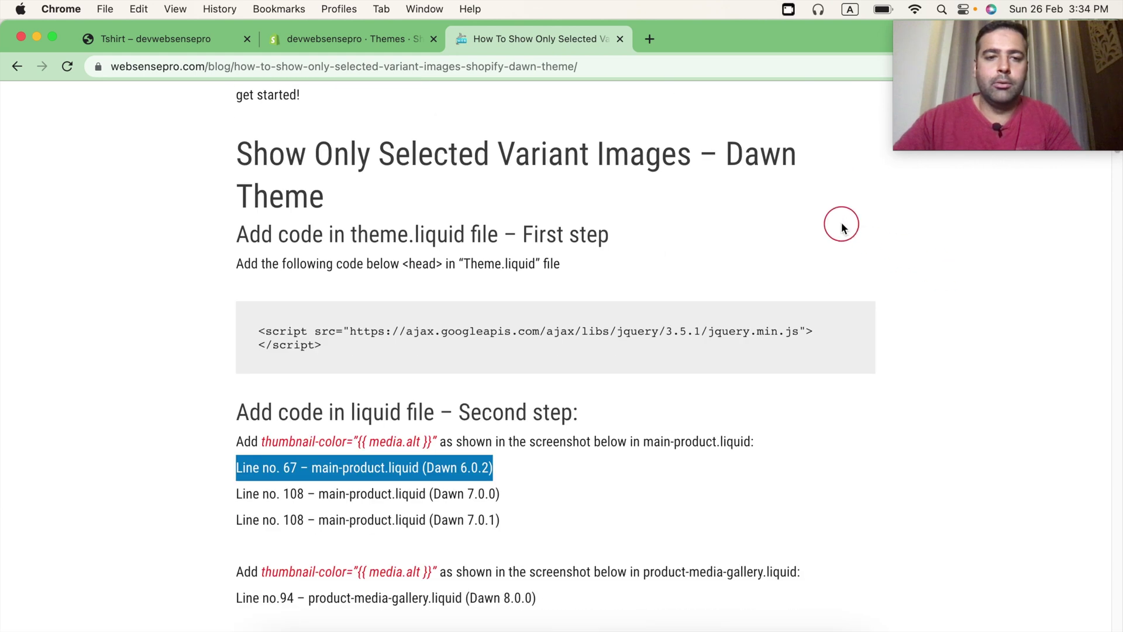
scroll(843, 226, "up", 2)
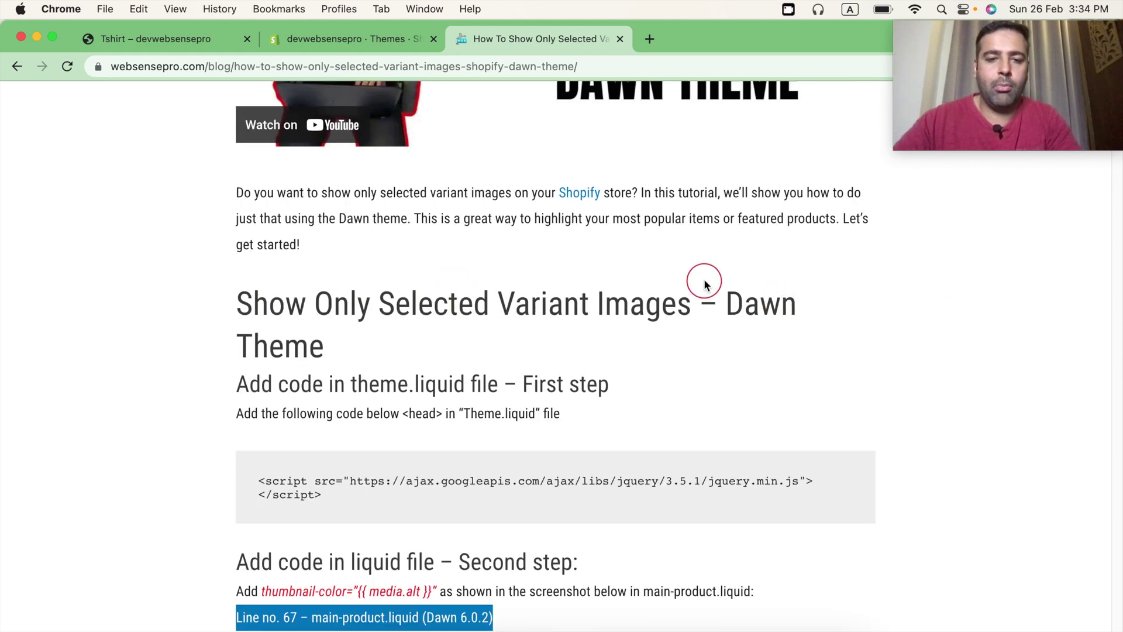
scroll(550, 285, "down", 2)
left_click_drag(243, 293, 631, 298)
left_click(316, 335)
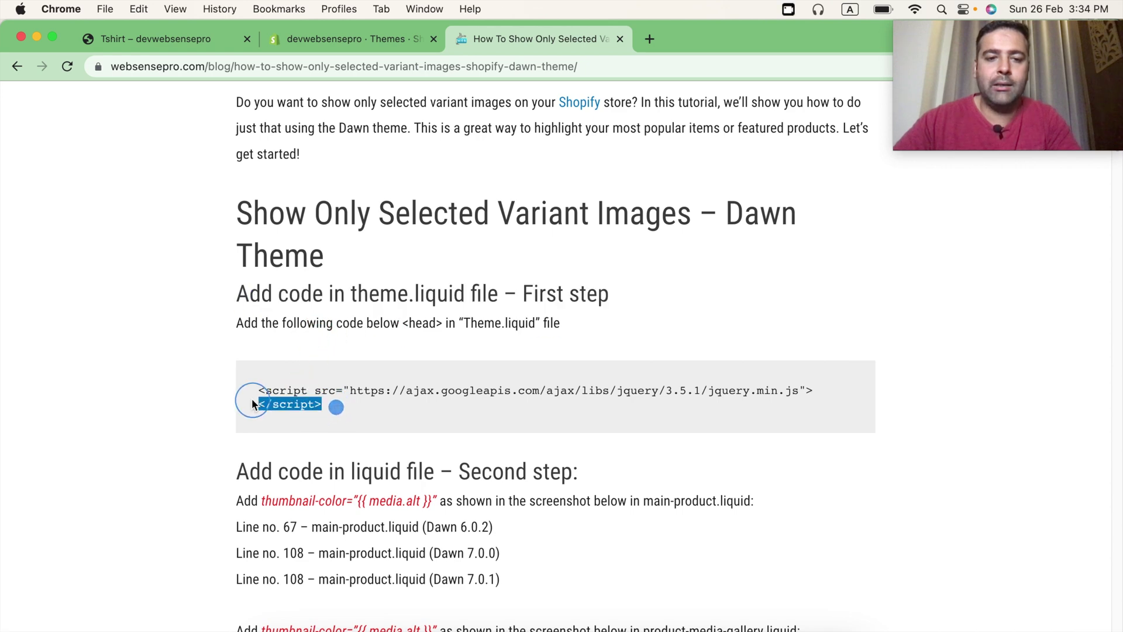
left_click_drag(257, 404, 251, 392)
key("super+c")
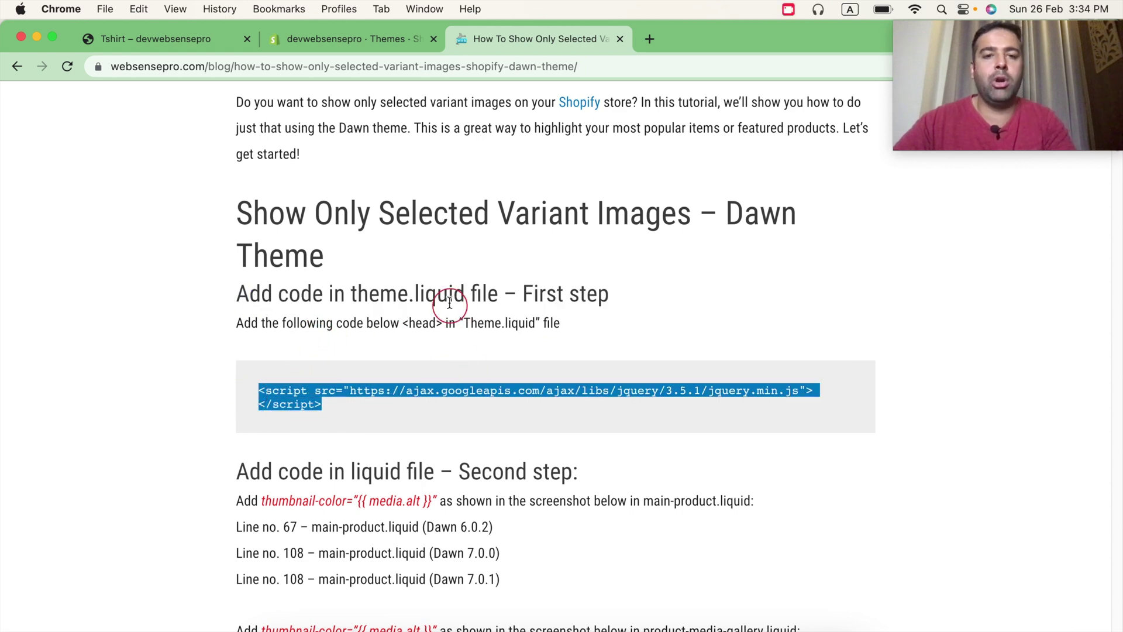
Return to the store's themes, check the current Dawn theme's actions for Duplicate, and look through the theme library
left_click(348, 39)
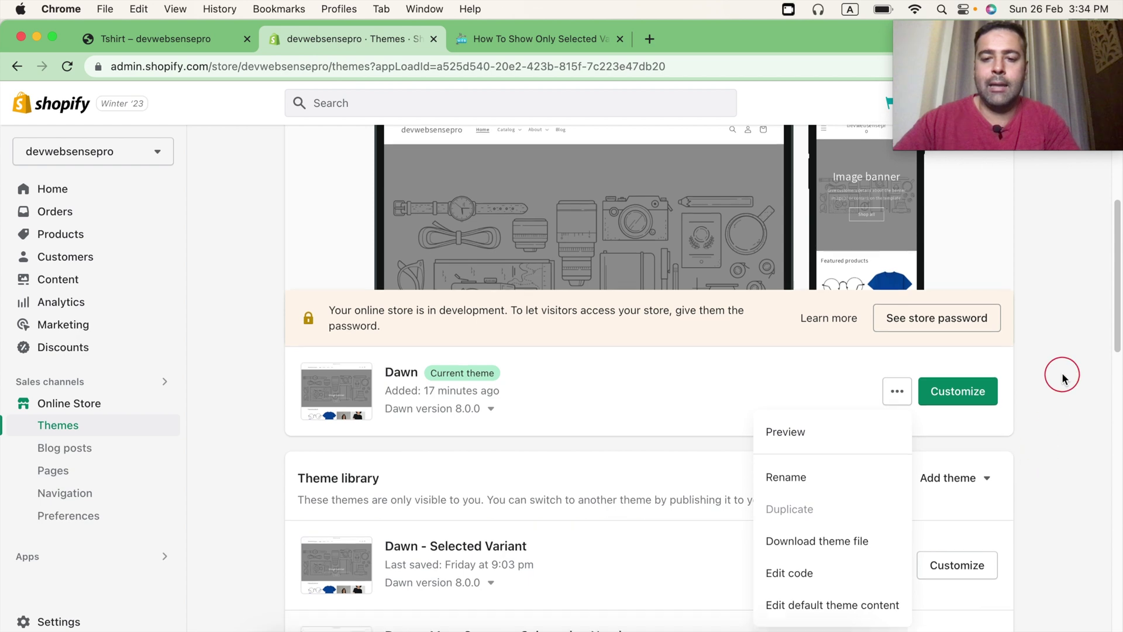
scroll(936, 380, "down", 1)
left_click(592, 392)
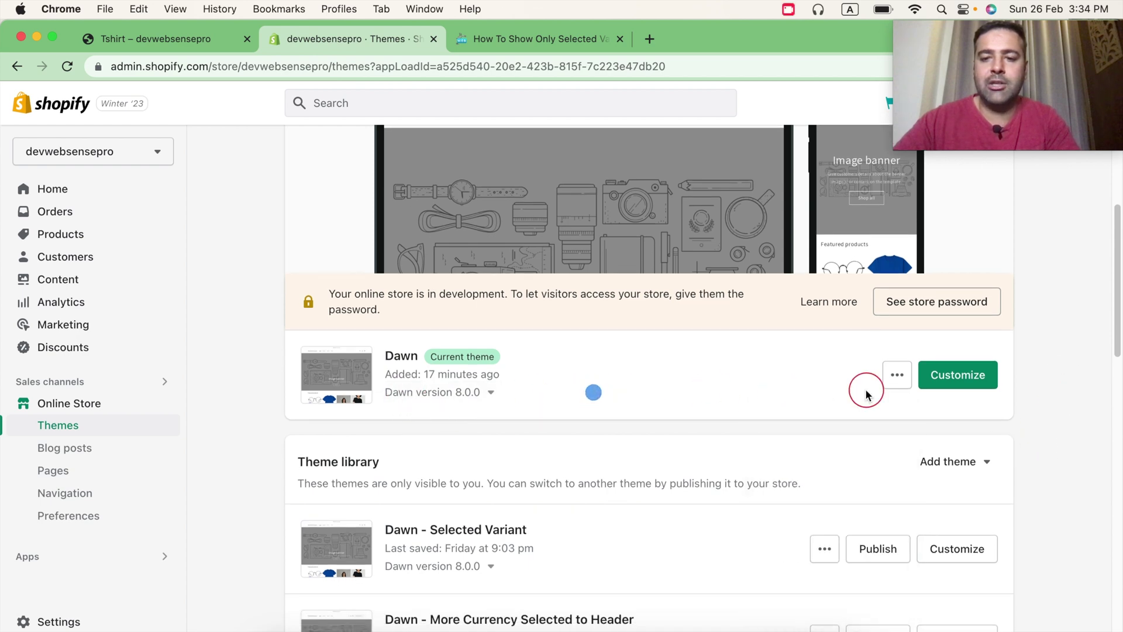
left_click(897, 375)
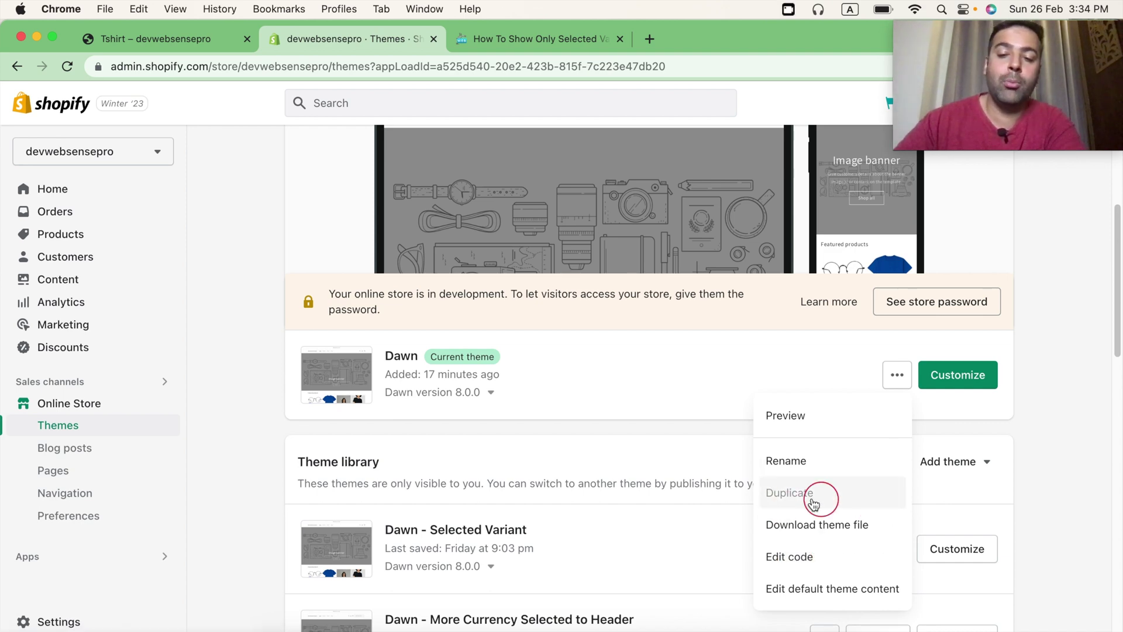
left_click(1028, 418)
scroll(1056, 360, "down", 5)
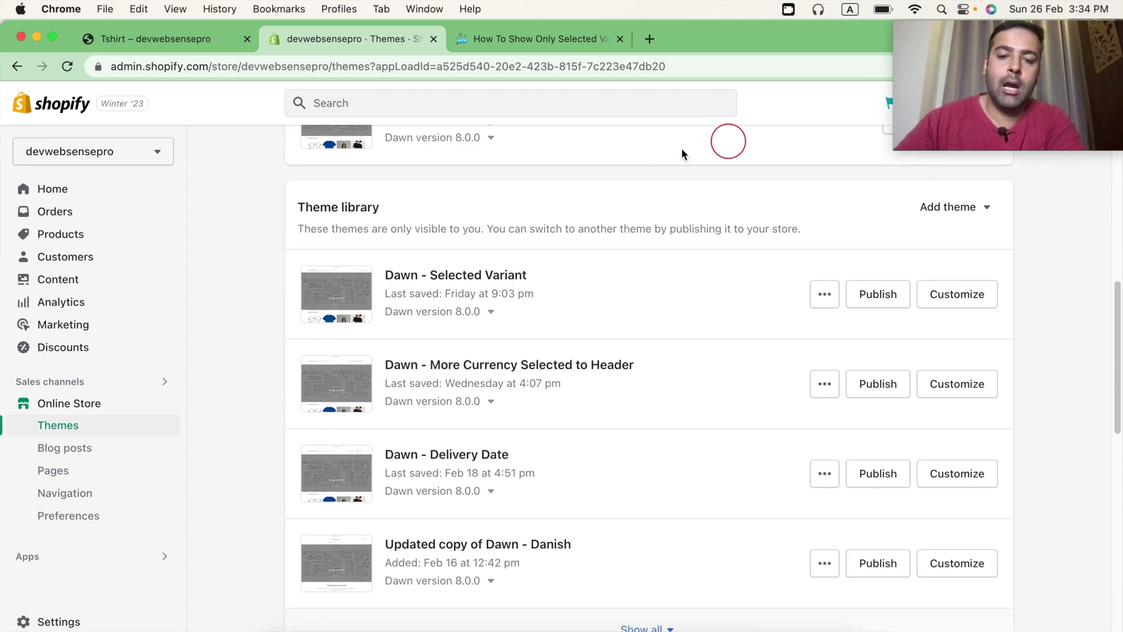
scroll(464, 268, "down", 3)
scroll(595, 266, "up", 8)
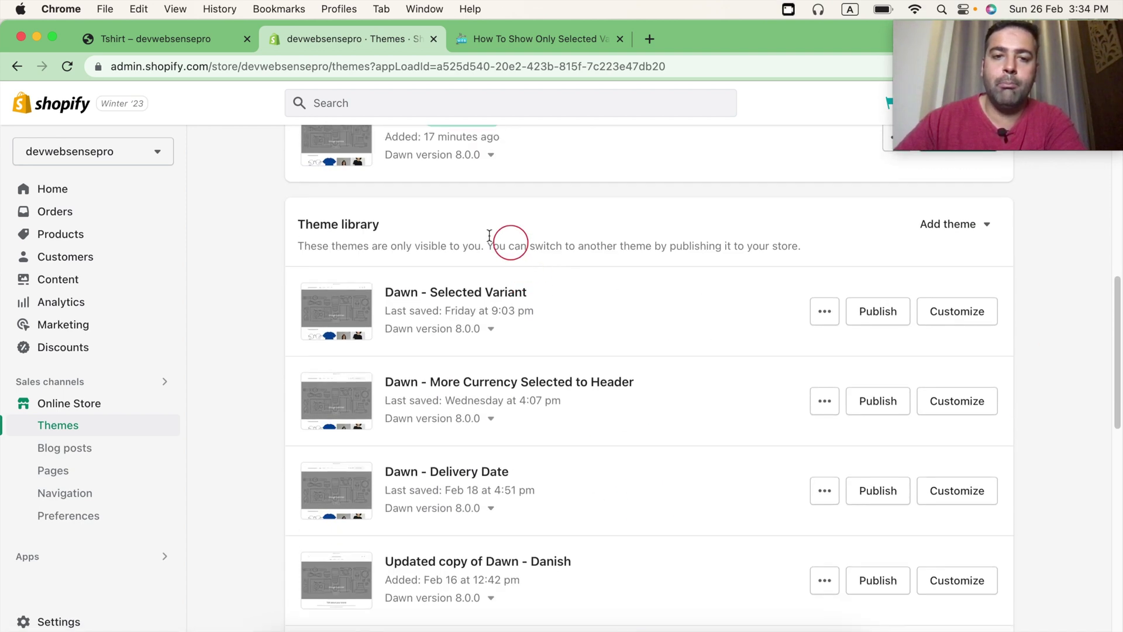
scroll(710, 320, "down", 3)
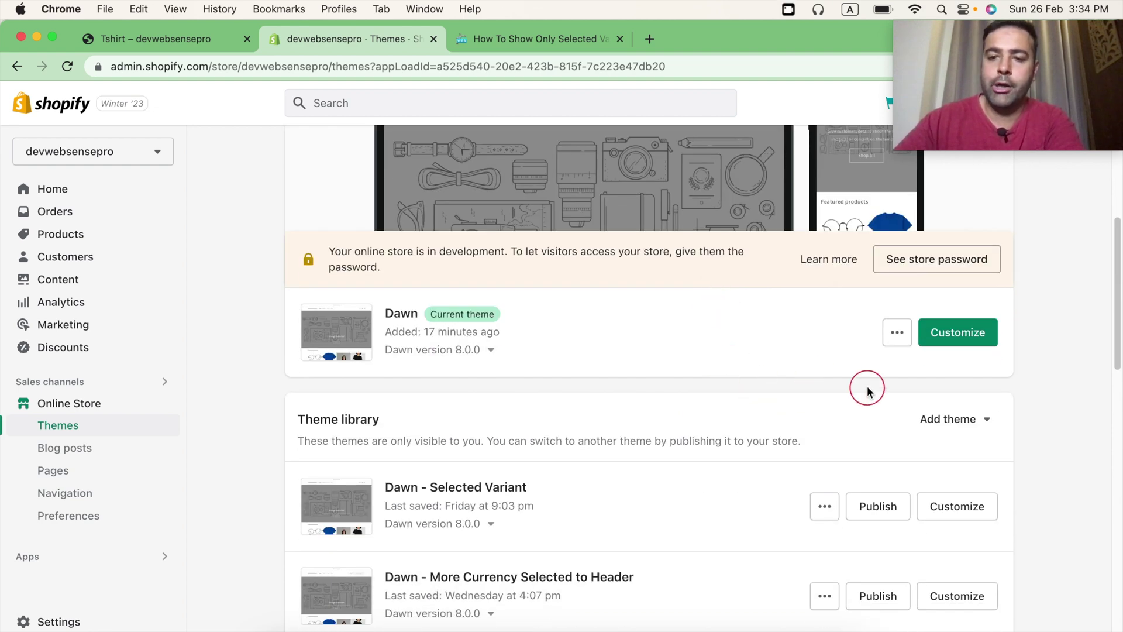
Open theme.liquid in the current Dawn theme's code editor, reselecting the jQuery script tag in the article along the way
left_click(895, 338)
left_click(794, 527)
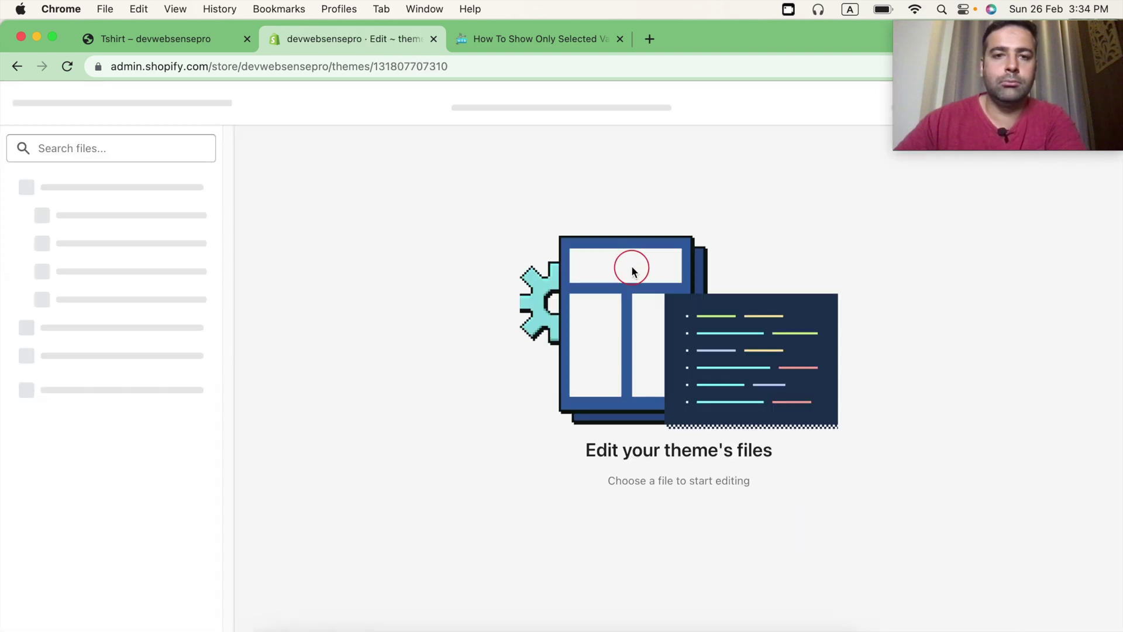
left_click(525, 50)
left_click(315, 406)
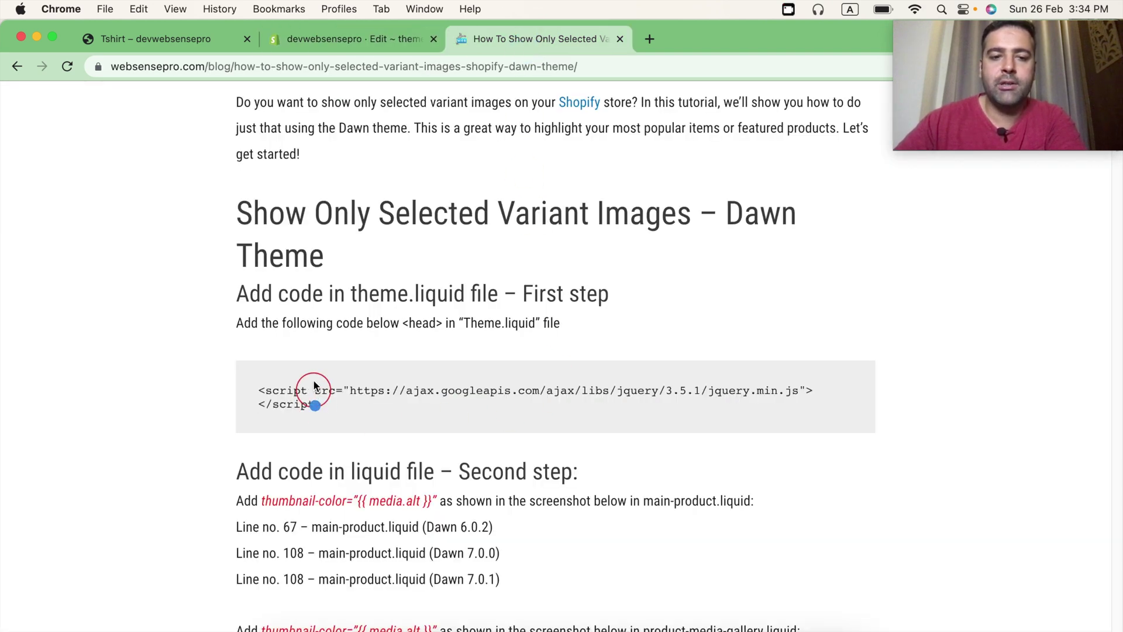
left_click_drag(346, 418, 260, 391)
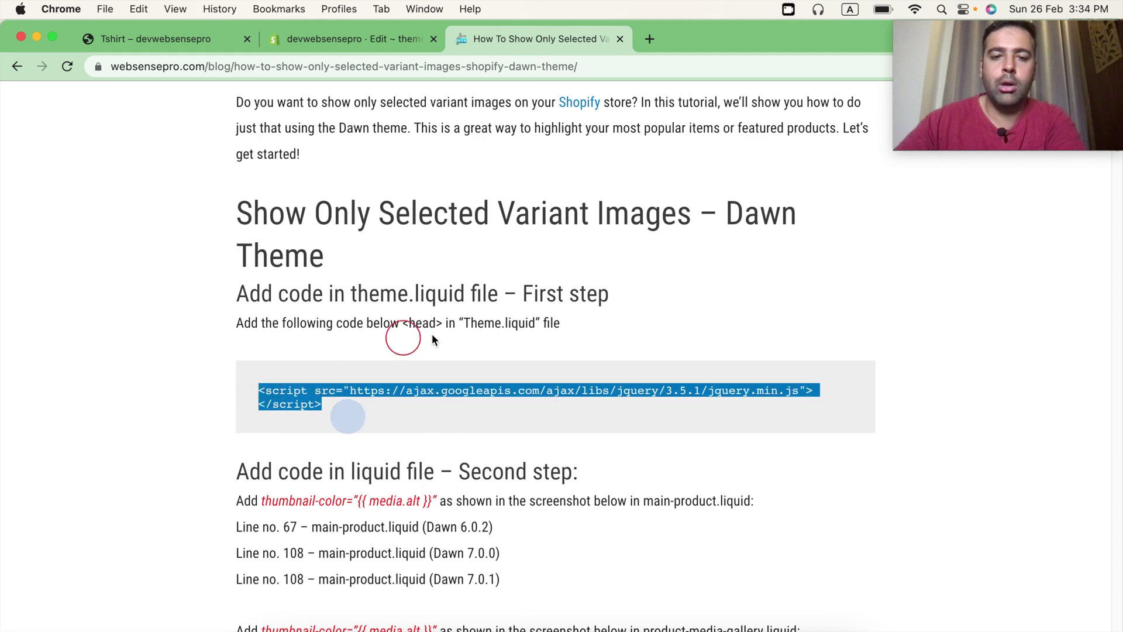
left_click(350, 41)
left_click(93, 150)
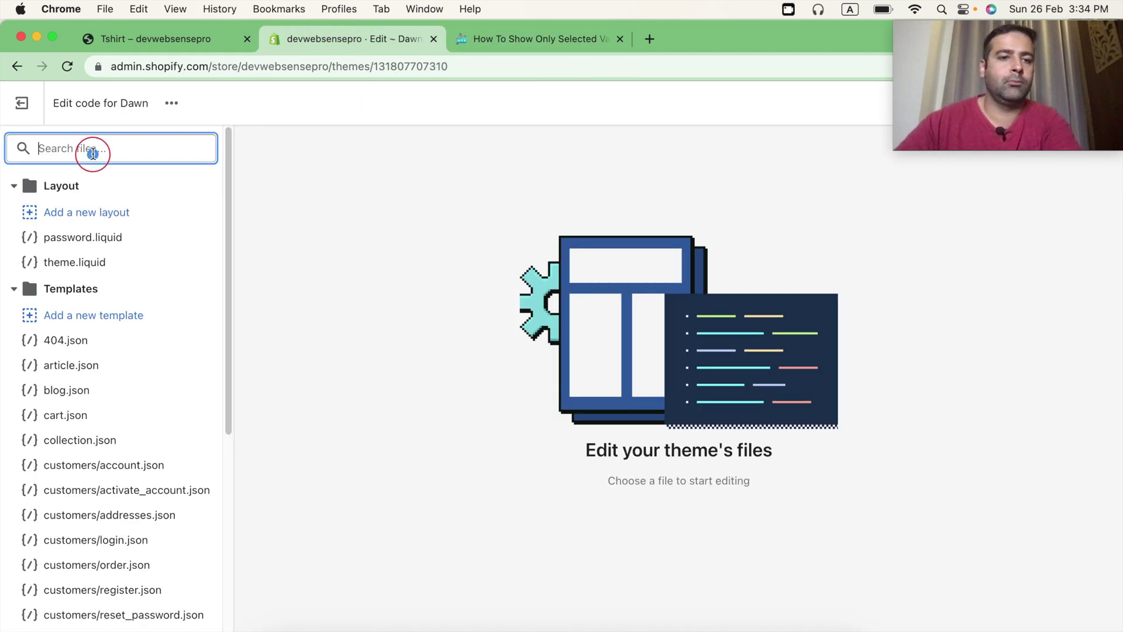
left_click(105, 262)
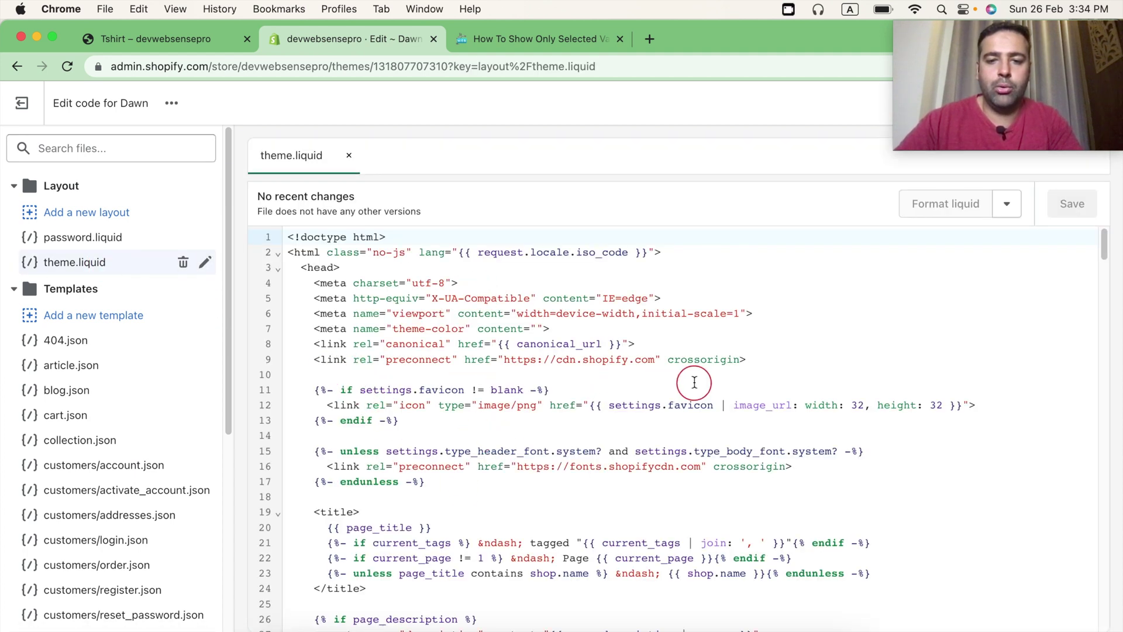
Insert the copied jQuery script tag on a new line 10 below the cdn.shopify.com preconnect link in theme.liquid and save the file
left_click(752, 359)
key("Return")
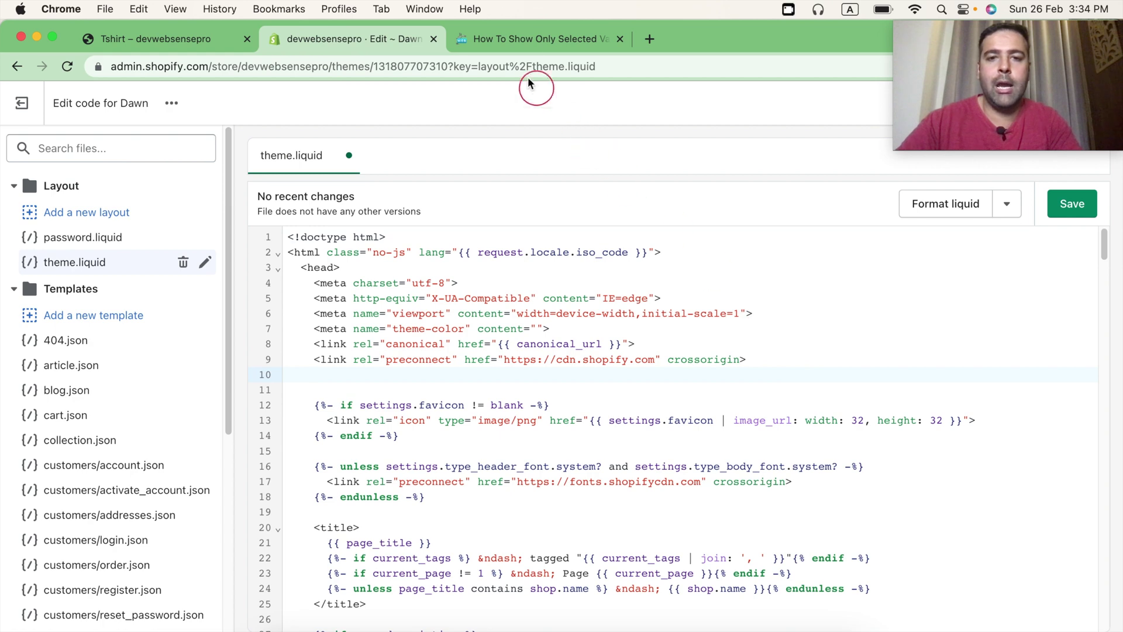
left_click(524, 41)
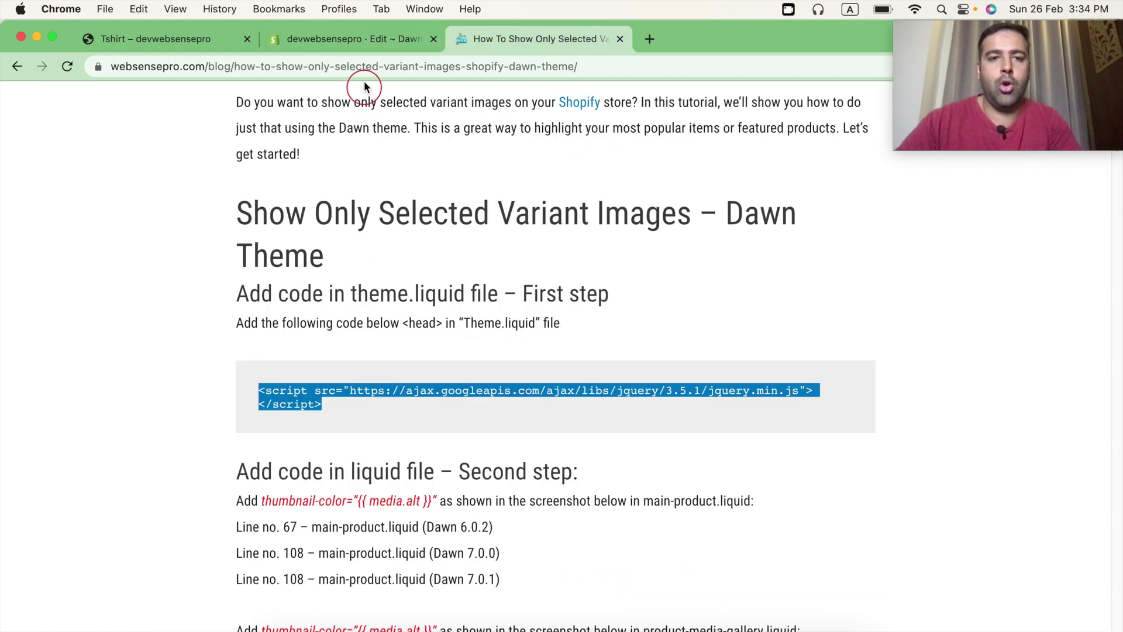
left_click(365, 34)
key("super+v")
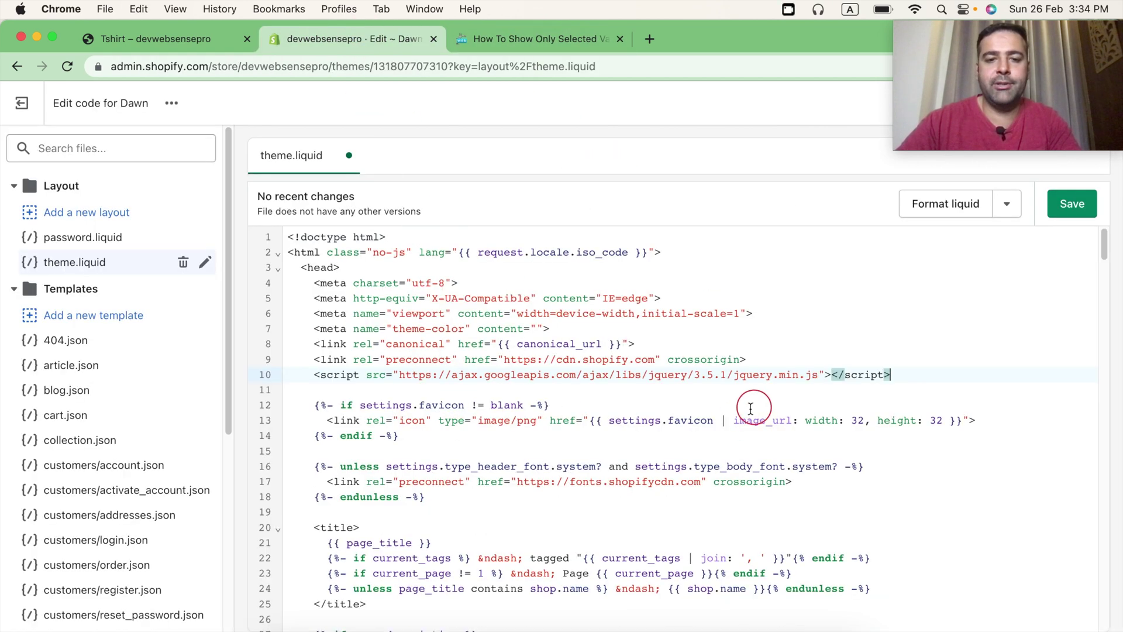
left_click(1072, 204)
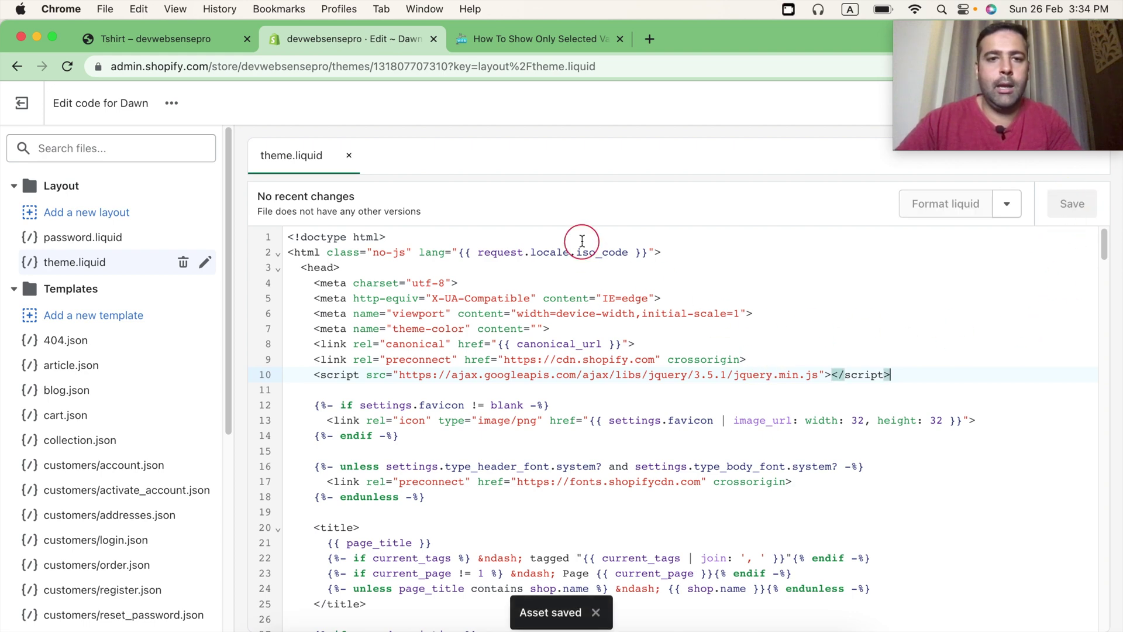
Review the article's second step and highlight the line number instruction for product-media-gallery.liquid in Dawn 8.0.0
left_click(506, 39)
scroll(857, 286, "down", 1)
scroll(858, 286, "down", 5)
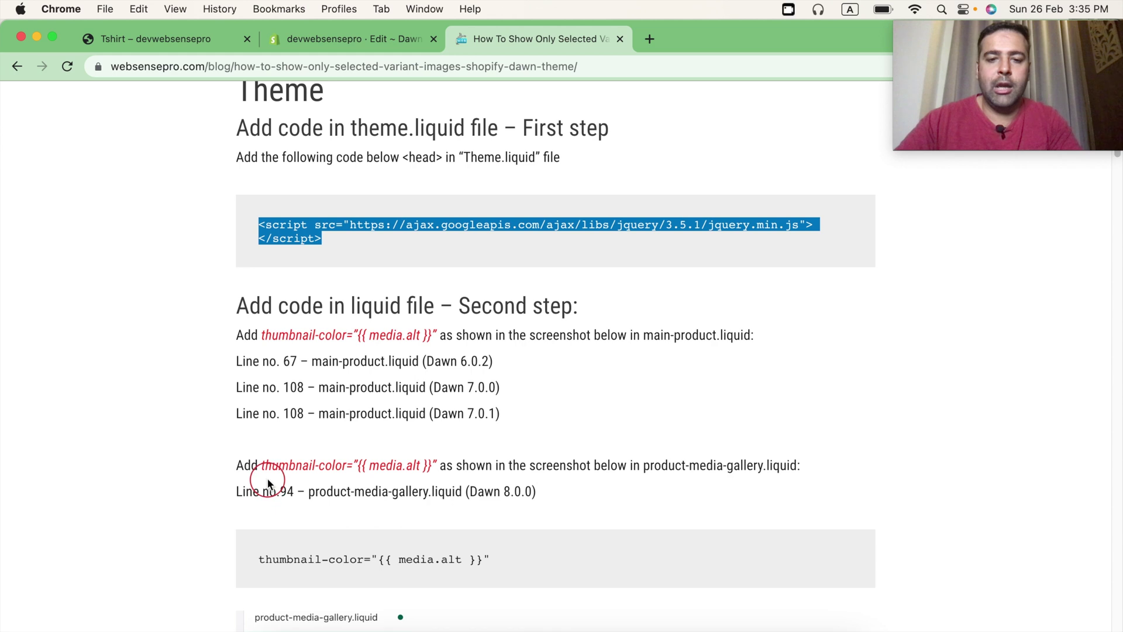
left_click(570, 466)
left_click_drag(543, 495, 240, 495)
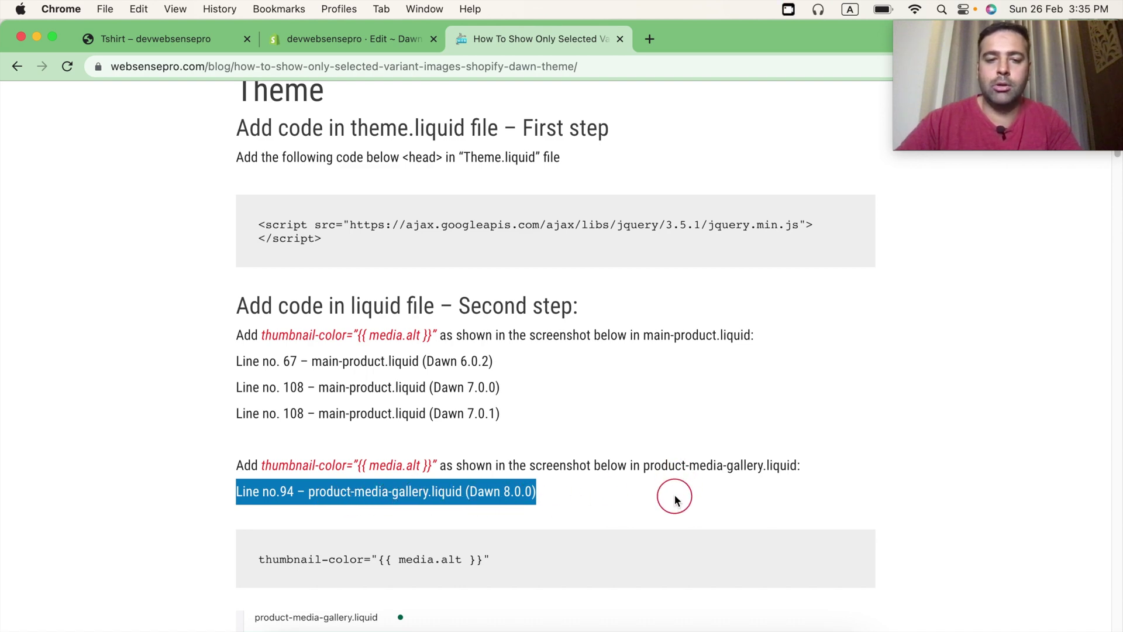
Search the theme files for product-medi and open the product-media-gallery.liquid snippet
left_click(338, 40)
left_click(104, 149)
type("produc")
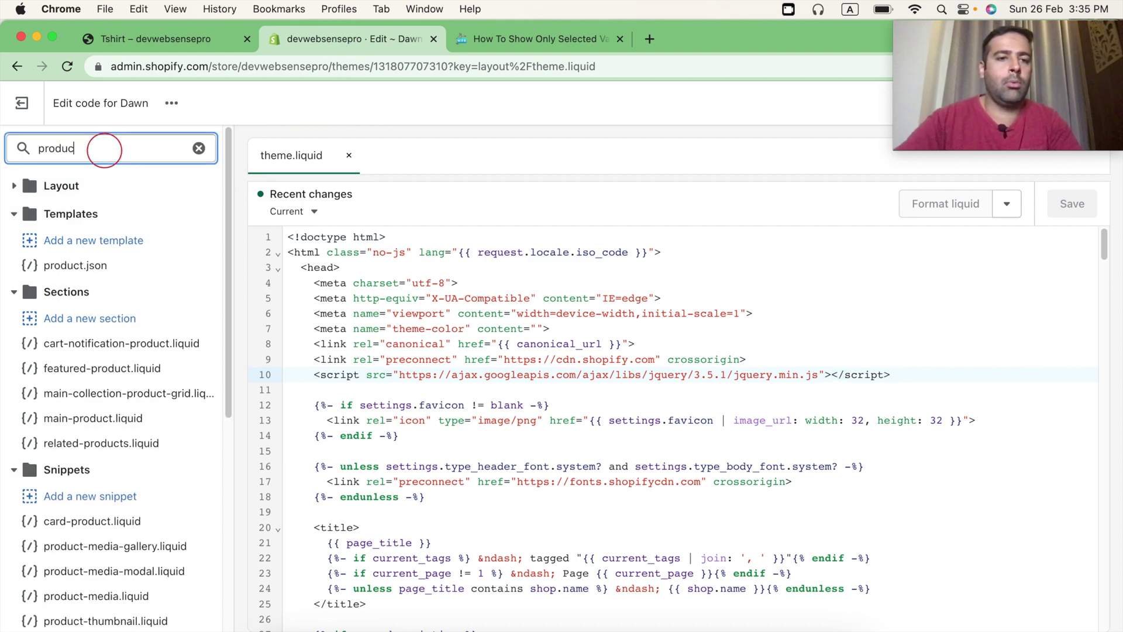
type("t")
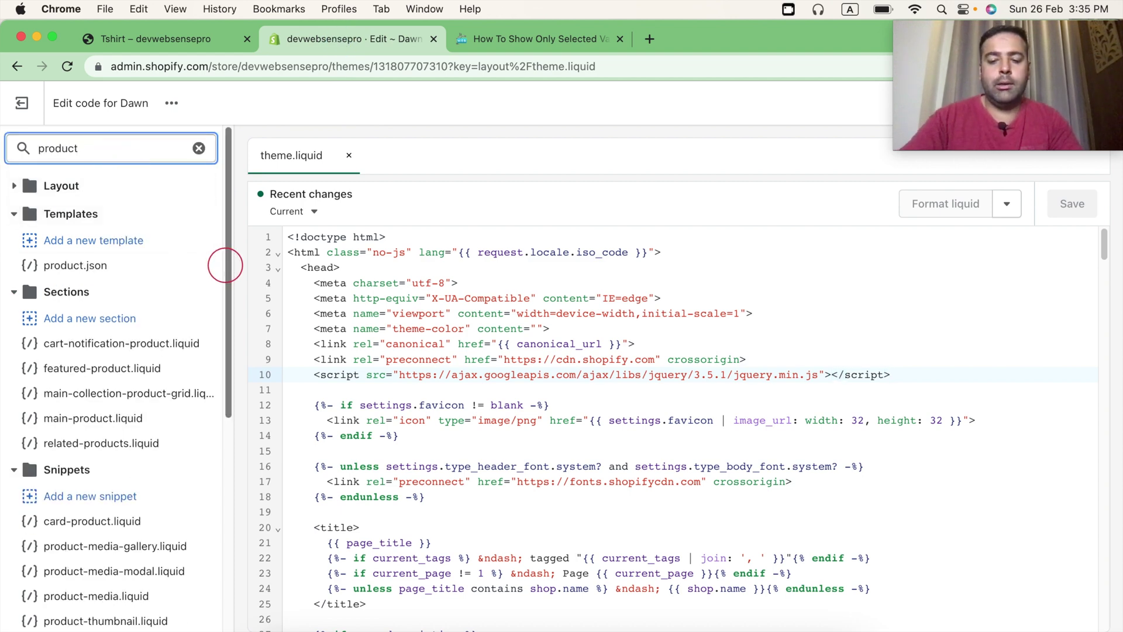
type("-medi")
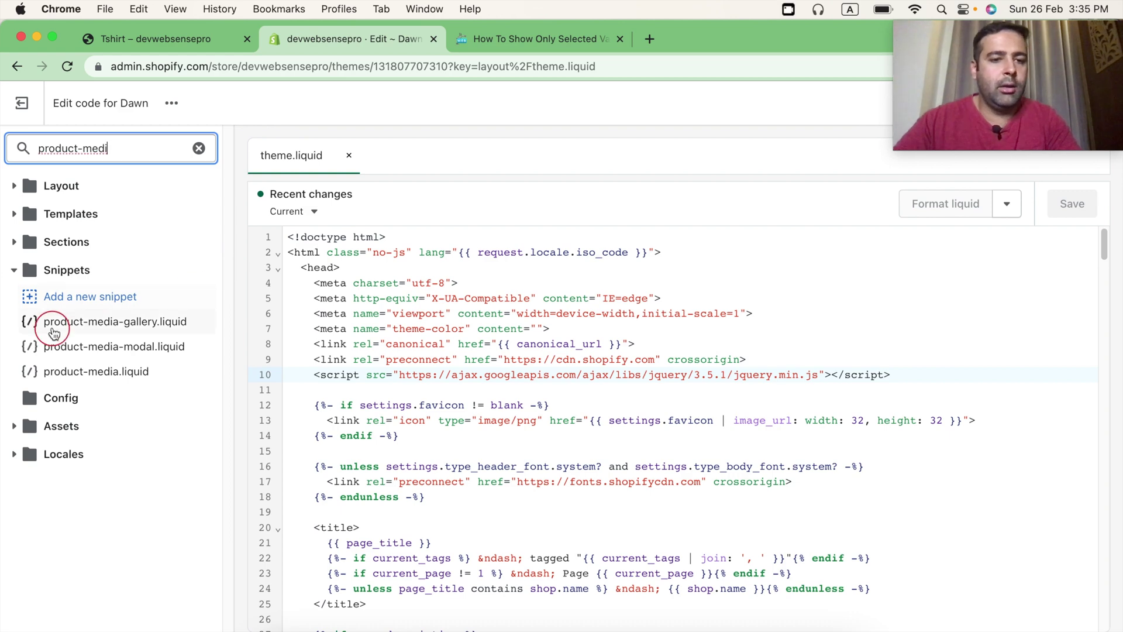
left_click(127, 329)
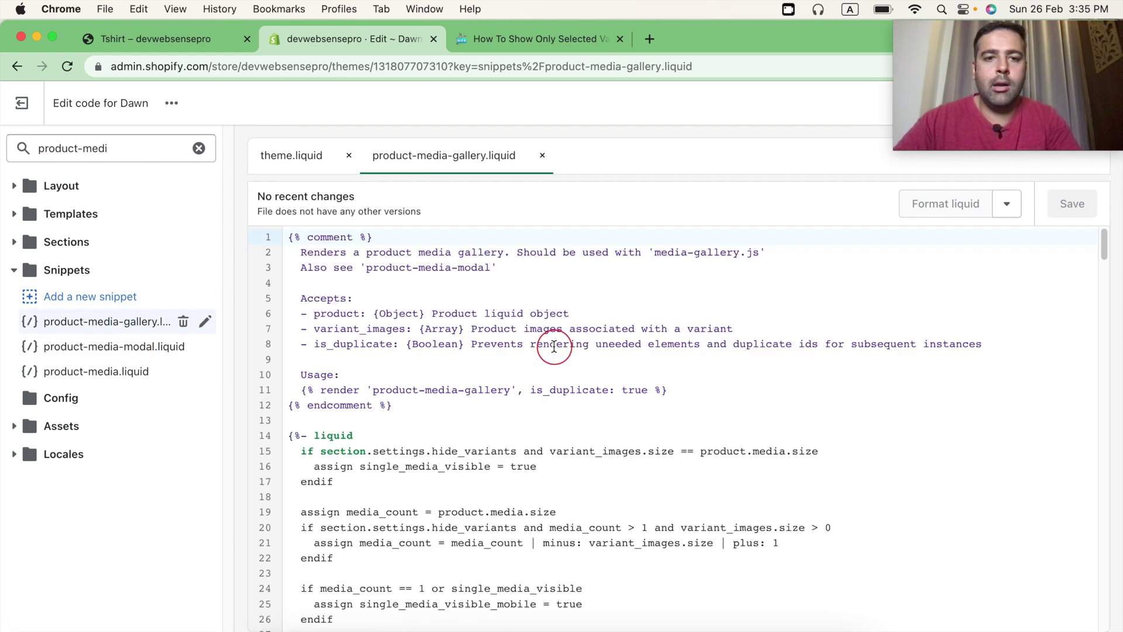
Recheck the article's line number for Dawn 8.0.0 and locate line 94 in product-media-gallery.liquid
left_click(515, 39)
left_click(514, 493)
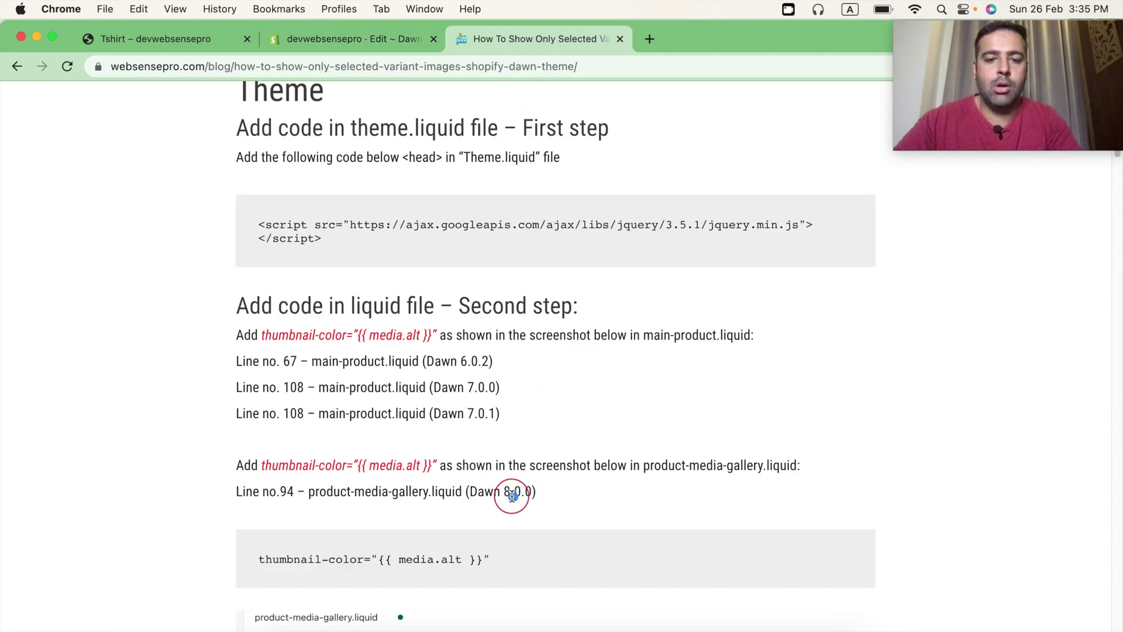
left_click_drag(232, 493, 295, 493)
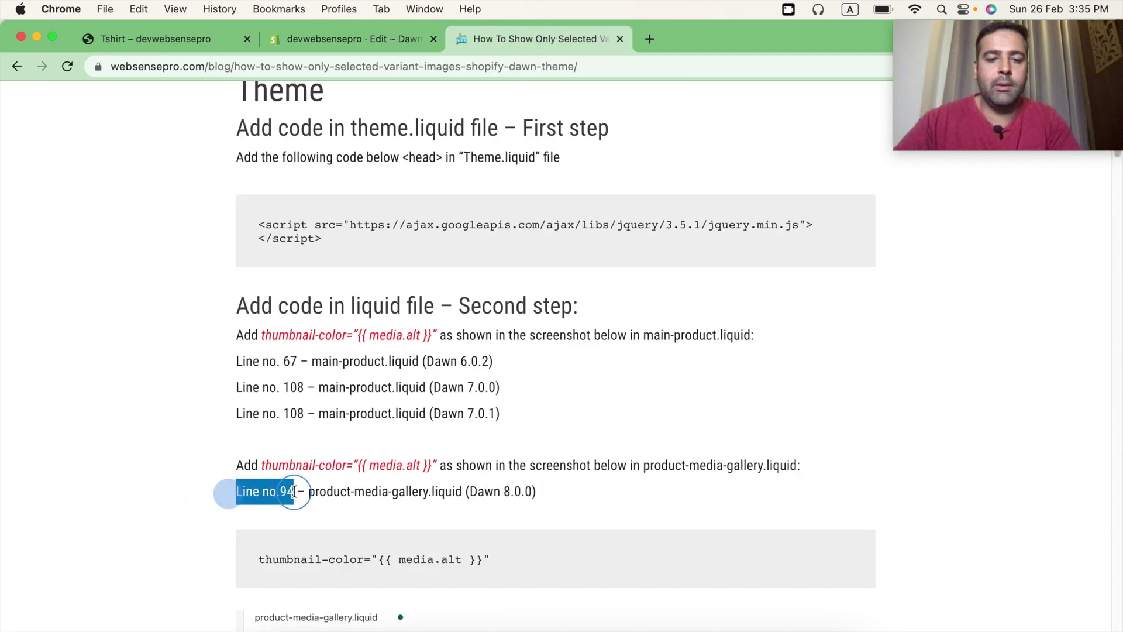
left_click(397, 39)
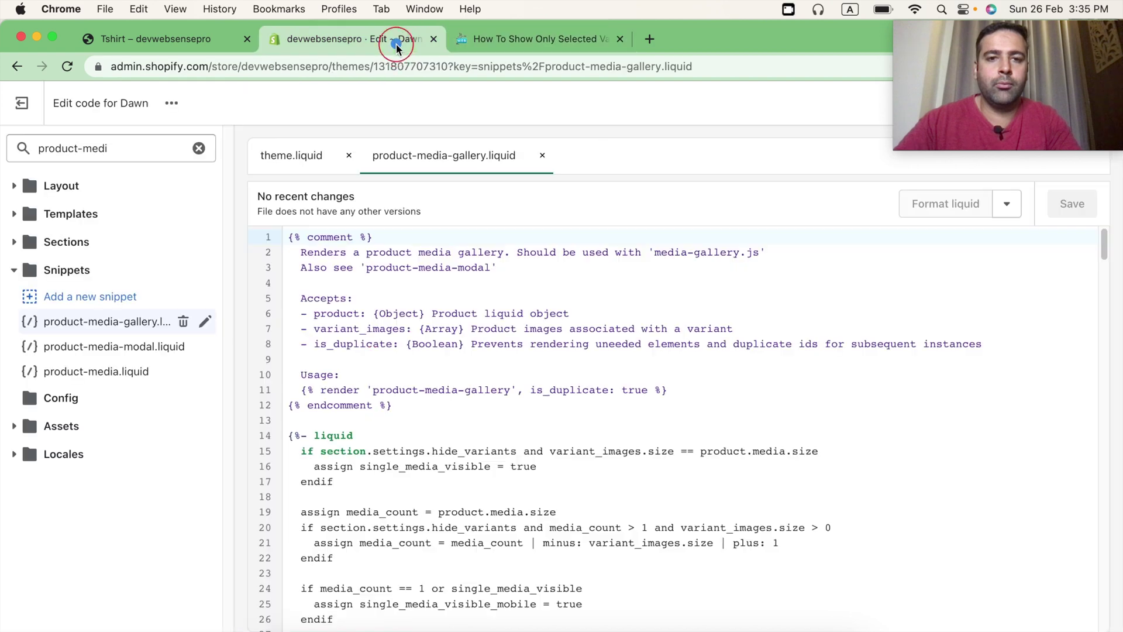
scroll(519, 334, "down", 20)
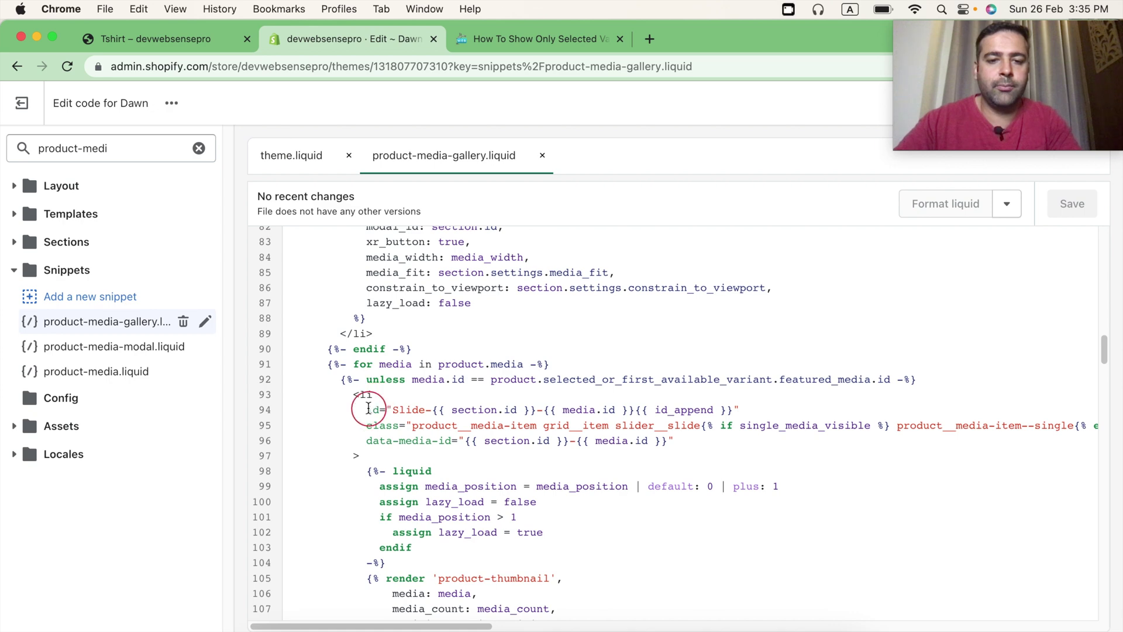
Copy thumbnail-color="{{ media.alt }}" from the article, insert it before the id attribute on line 94 of product-media-gallery.liquid, and save
left_click(557, 39)
left_click_drag(539, 568, 255, 560)
key("cmd+c")
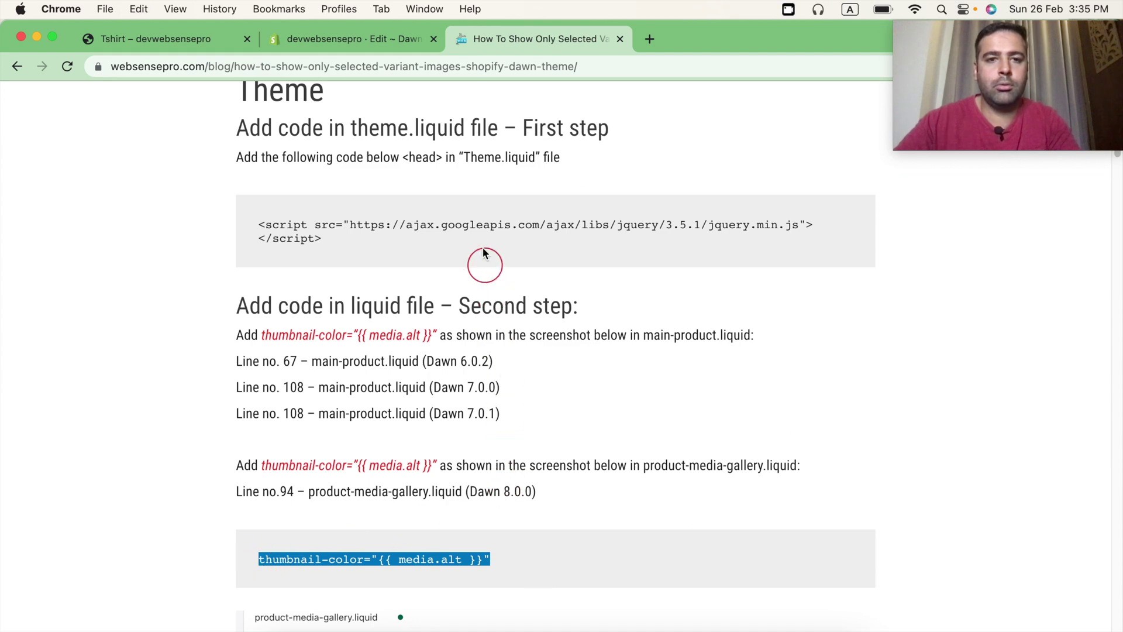
left_click(405, 40)
left_click(367, 411)
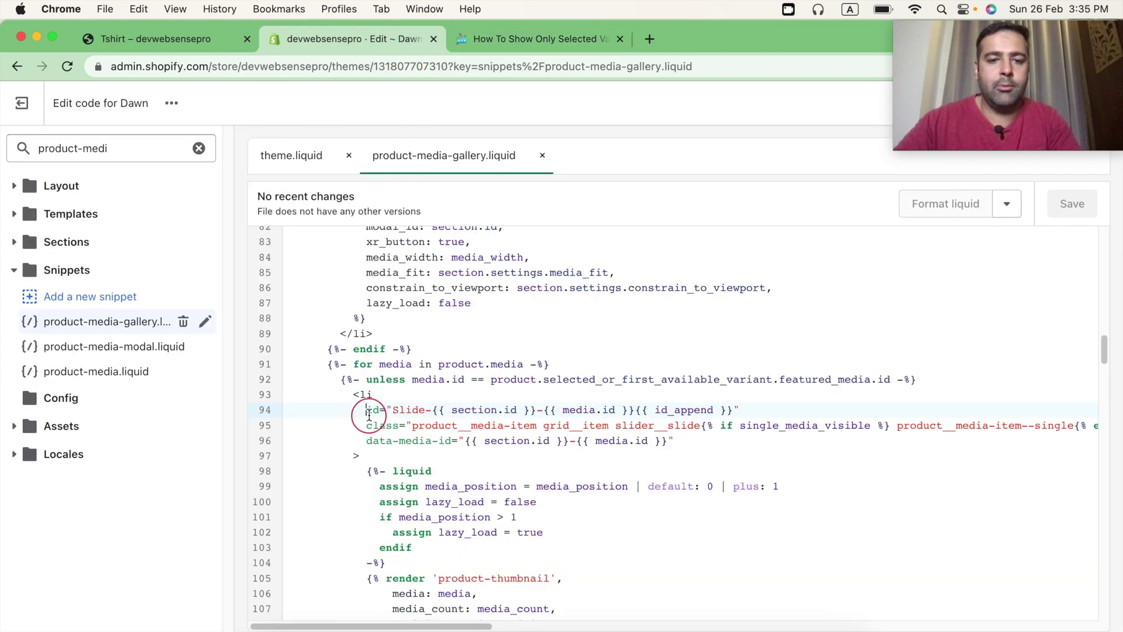
key("cmd+v")
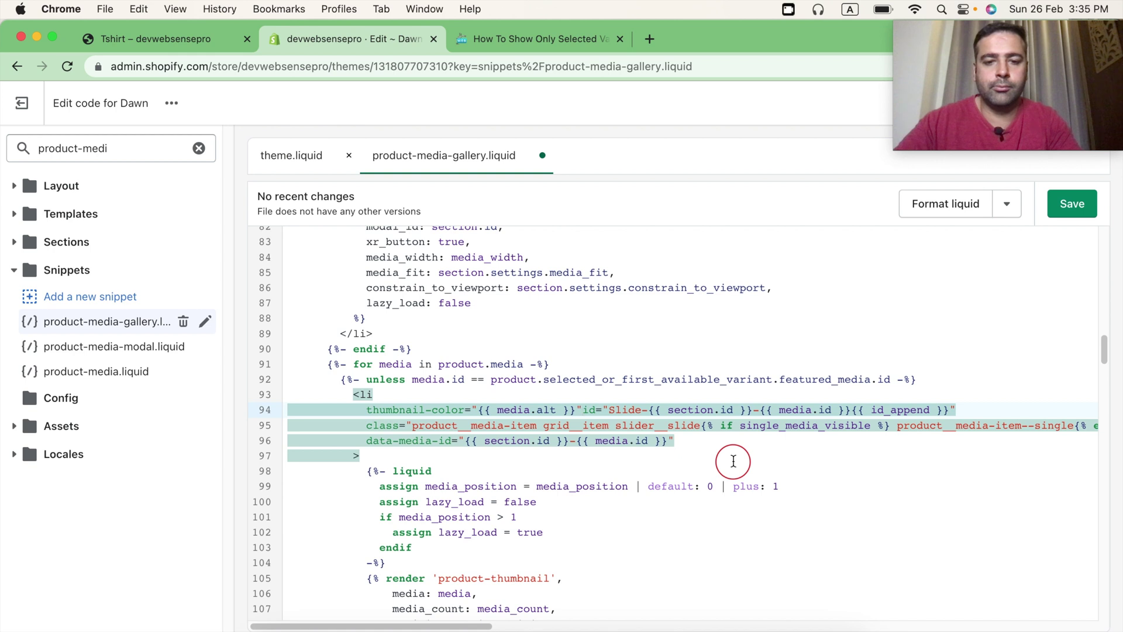
left_click(570, 486)
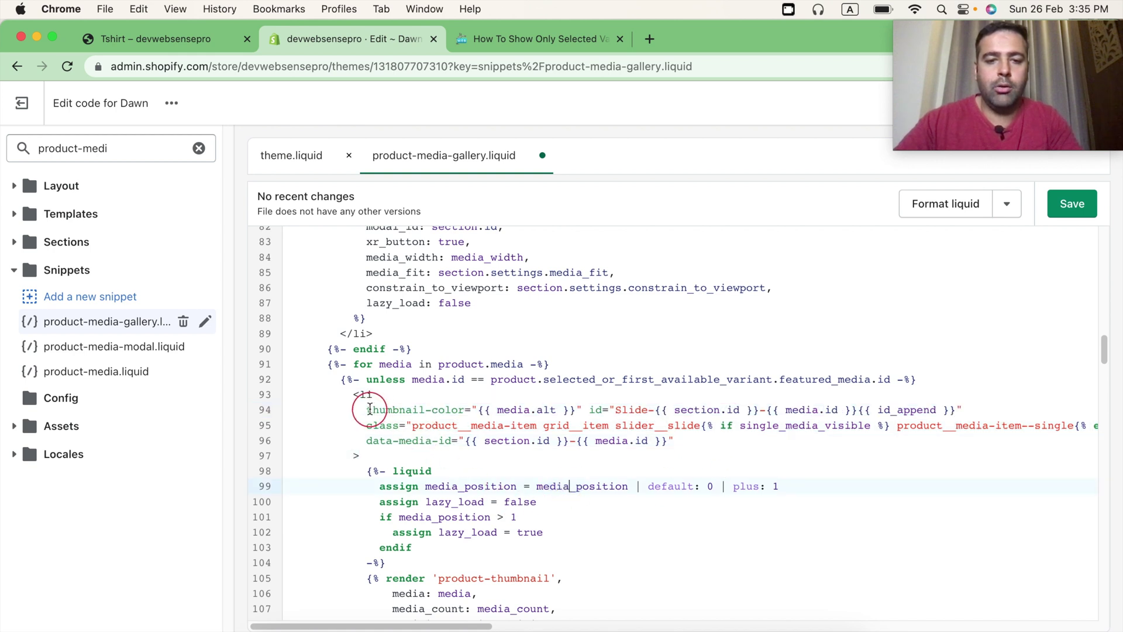
left_click_drag(368, 409, 579, 407)
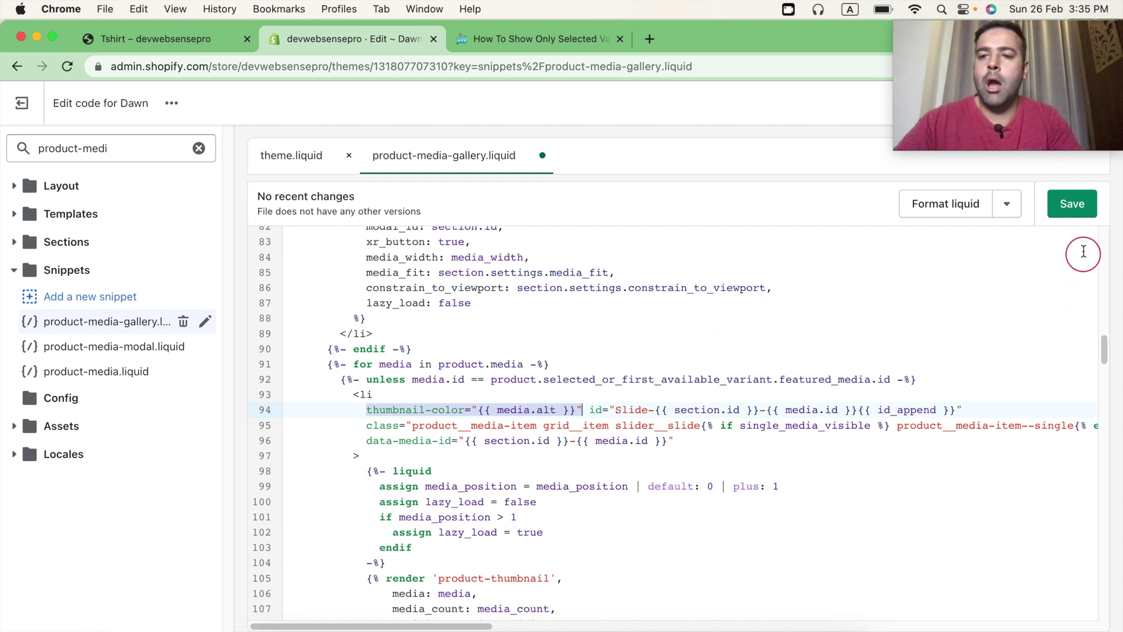
left_click(1072, 205)
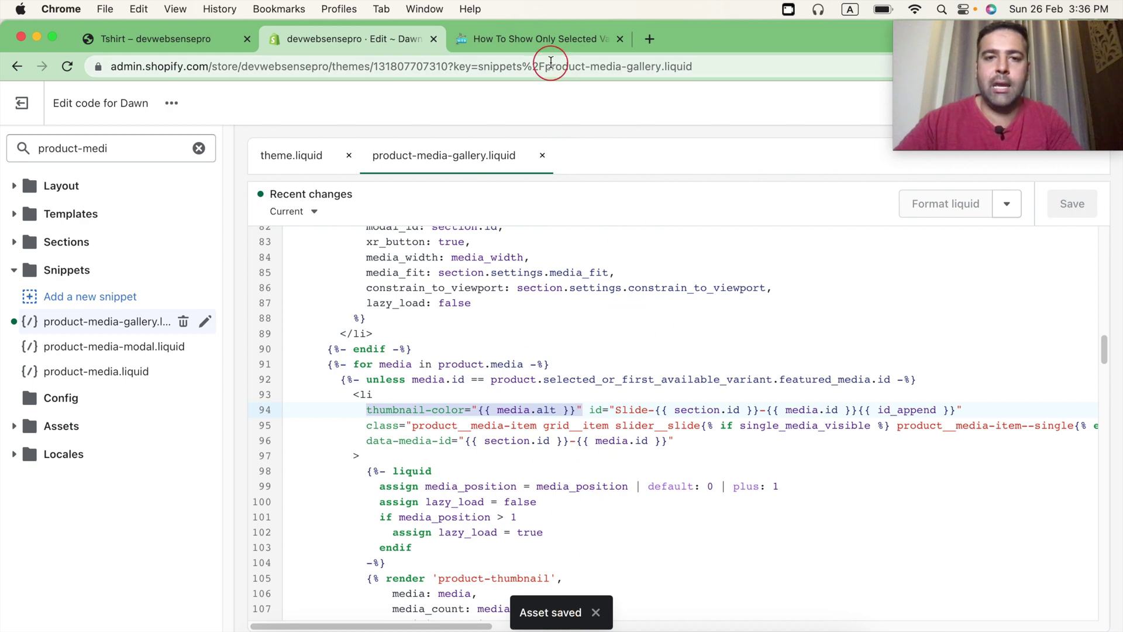
Review the article's third step on adding alt text to all product media images
left_click(539, 39)
scroll(767, 245, "down", 3)
scroll(757, 232, "down", 5)
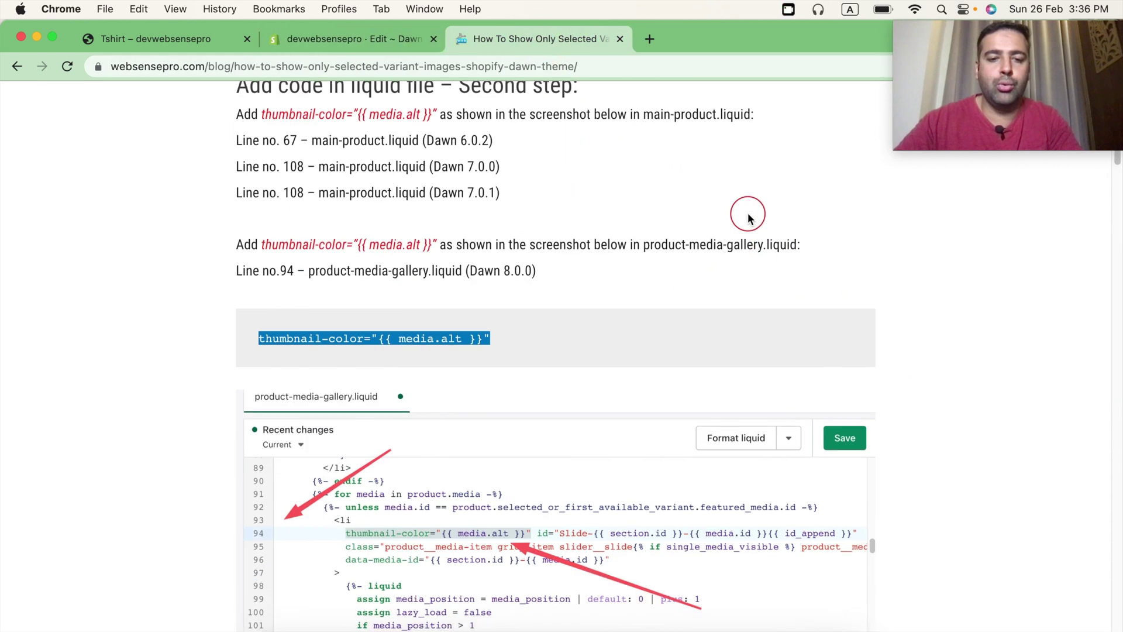
scroll(743, 195, "down", 2)
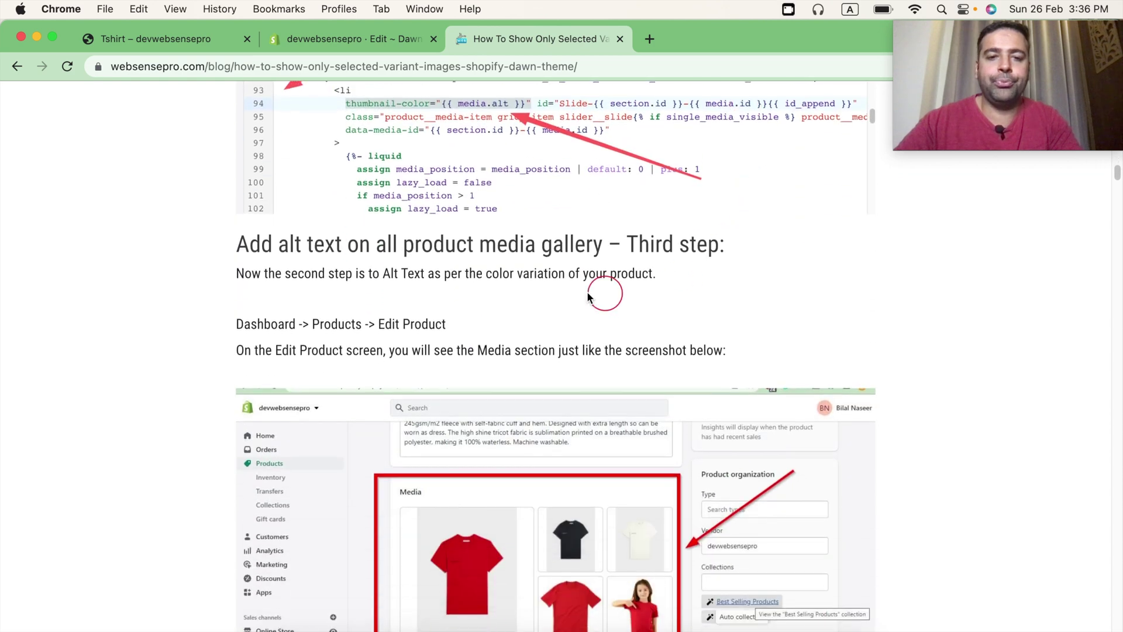
scroll(176, 250, "down", 2)
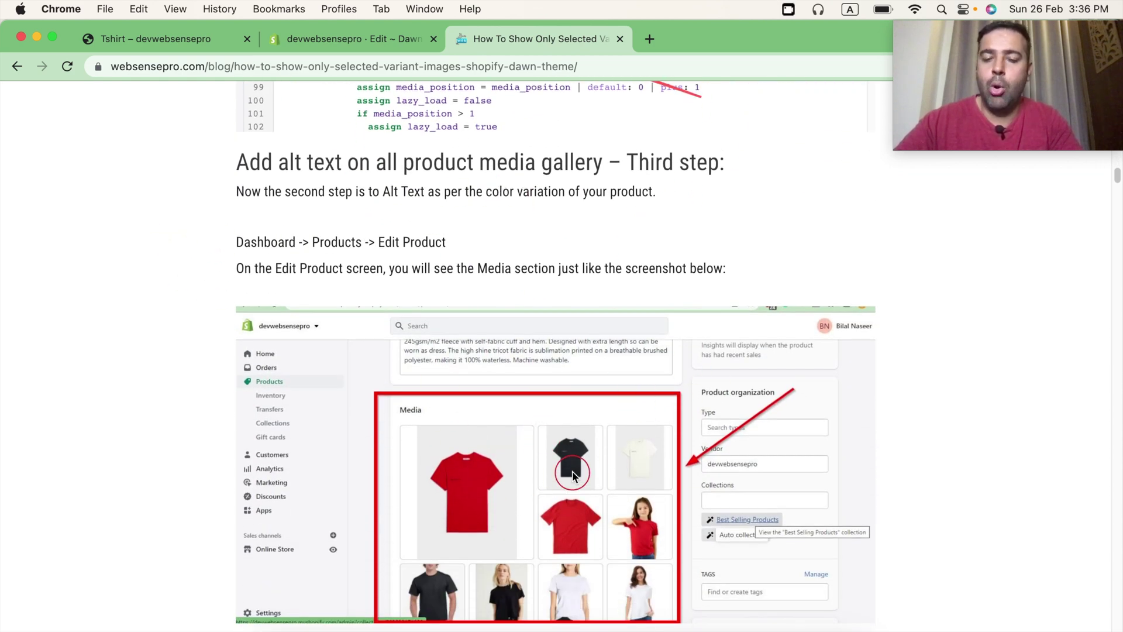
scroll(643, 257, "down", 8)
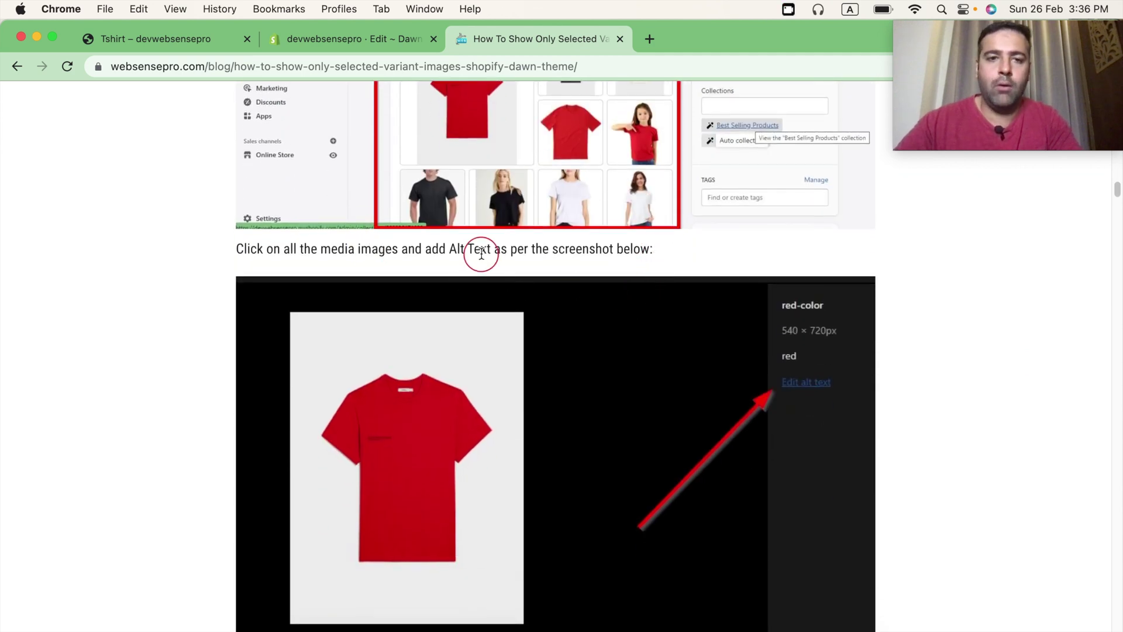
Open the store's Shopify admin in a new tab by replacing the product path with admin in the copied Tshirt page URL
left_click(333, 40)
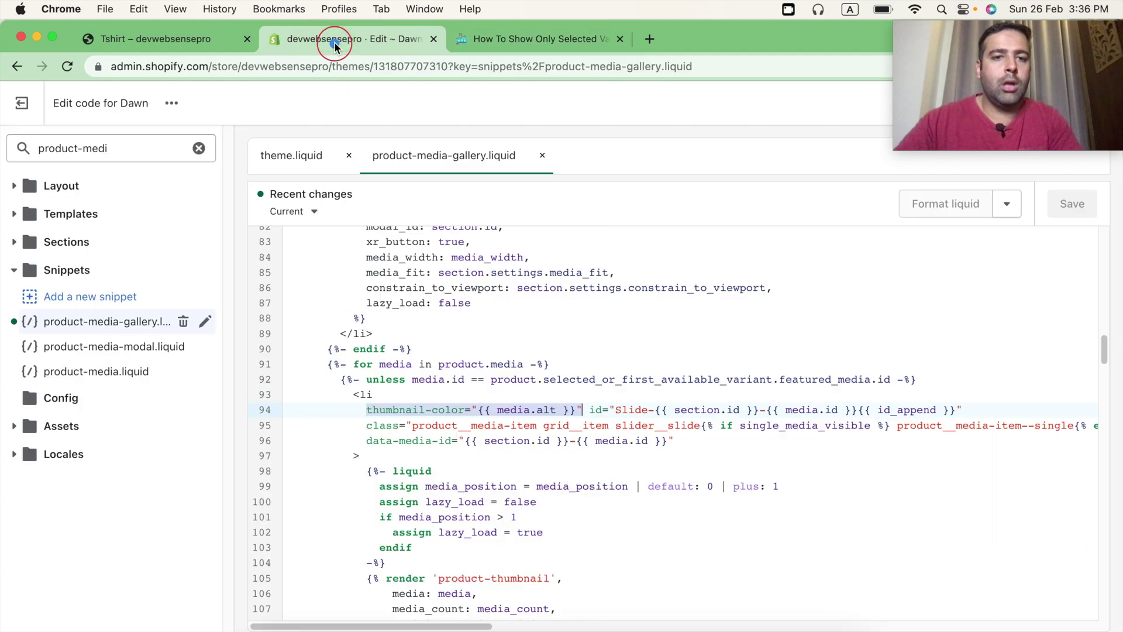
left_click(188, 41)
left_click(271, 66)
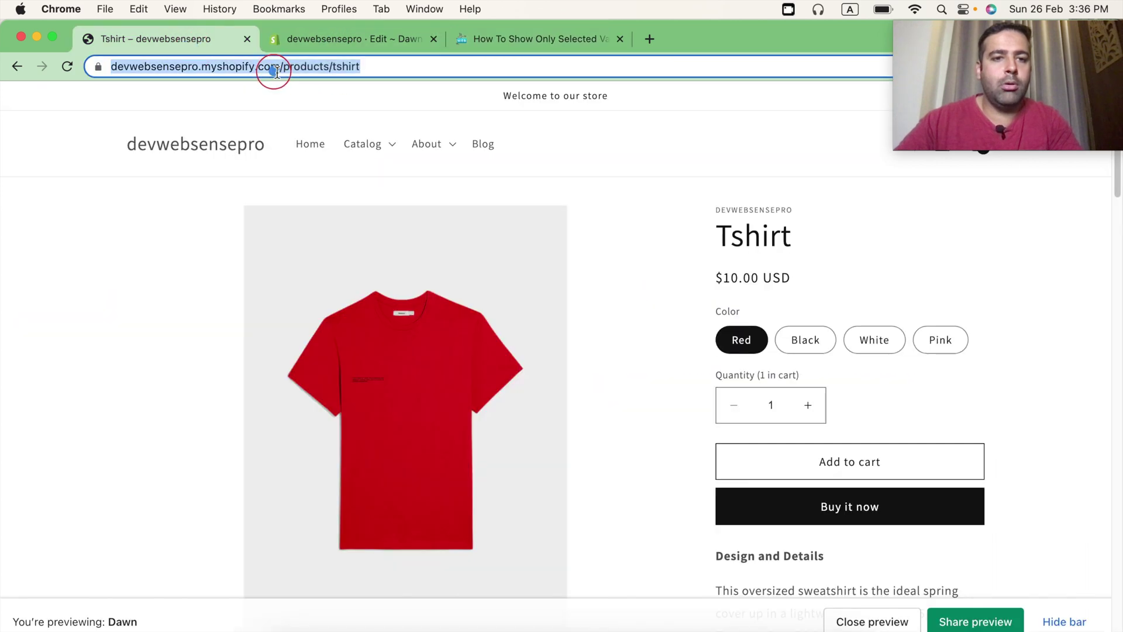
key("super+c")
key("super+t")
key("super+v")
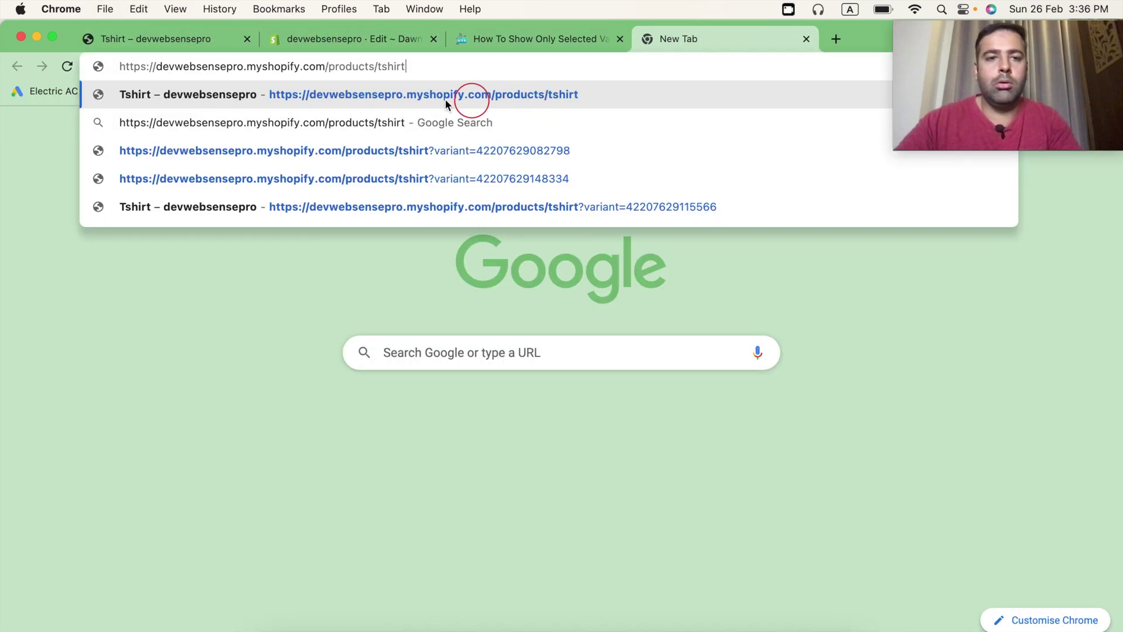
left_click_drag(325, 67, 459, 69)
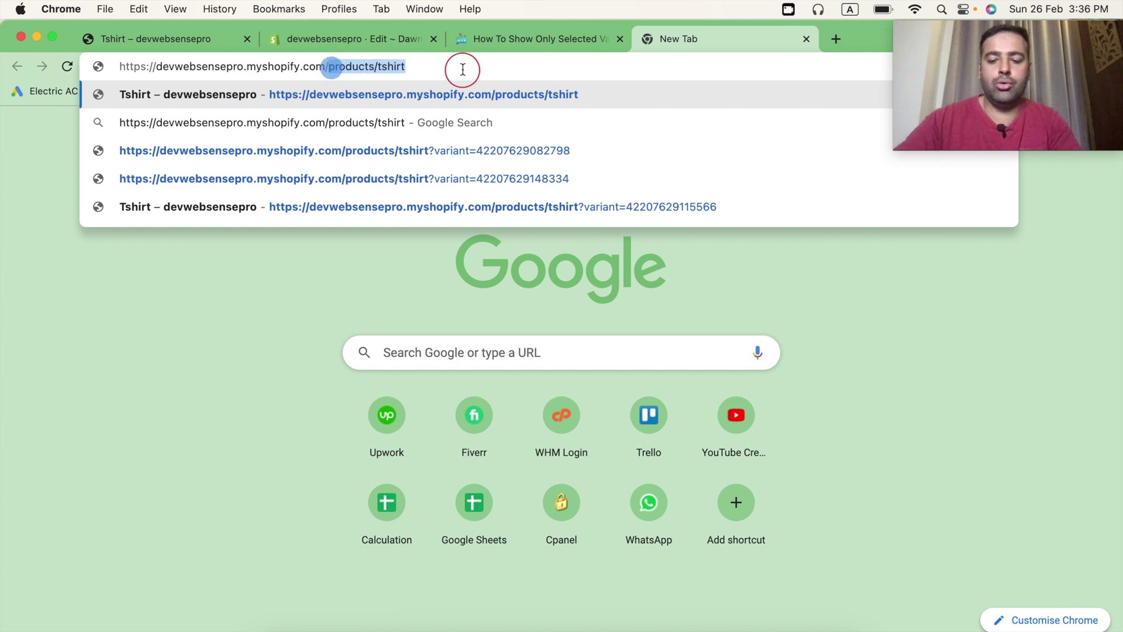
type("admin")
key("Return")
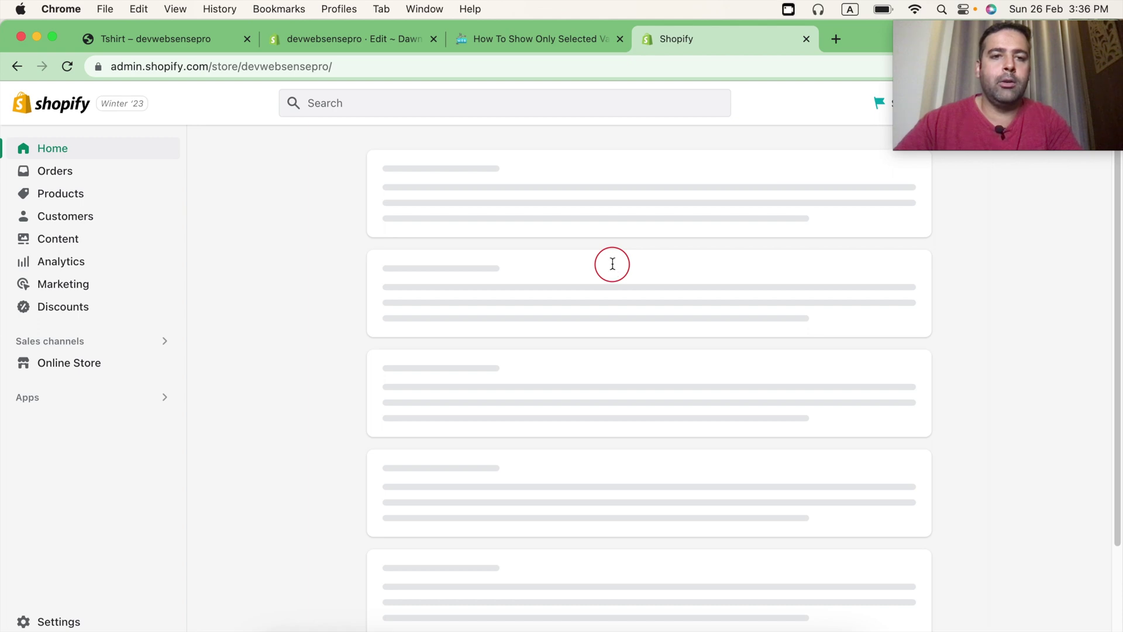
Open the Tshirt product from the store's product list and go to its Media section
left_click(39, 196)
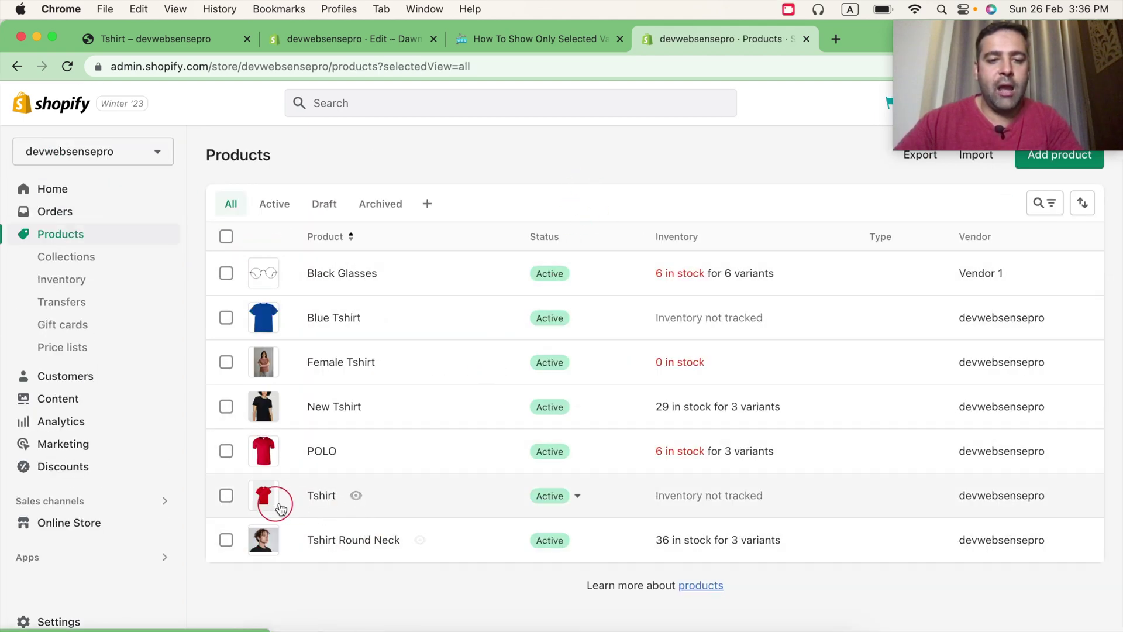
left_click(323, 498)
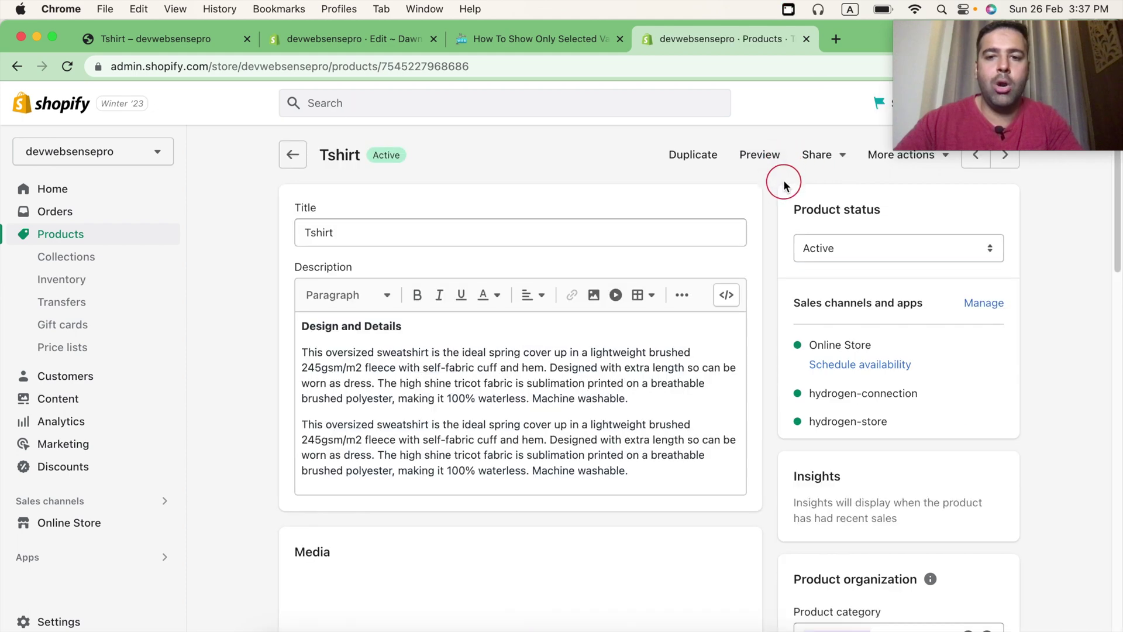
scroll(784, 185, "down", 10)
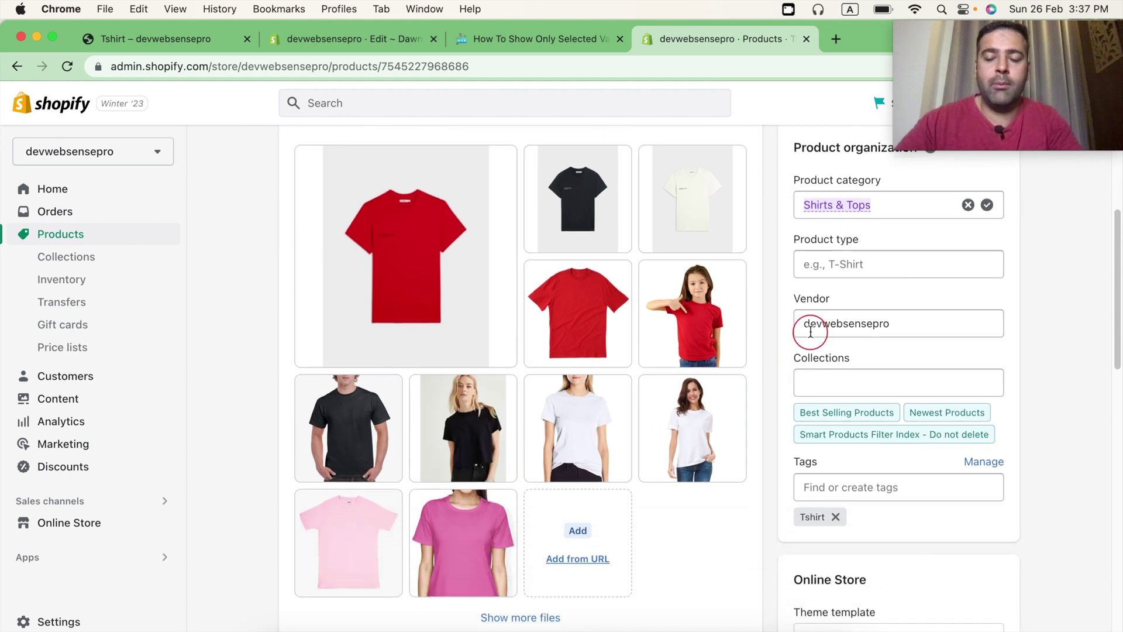
Compare the Tshirt product's media images with its Color variants
scroll(802, 326, "down", 5)
scroll(802, 345, "down", 4)
scroll(792, 351, "up", 7)
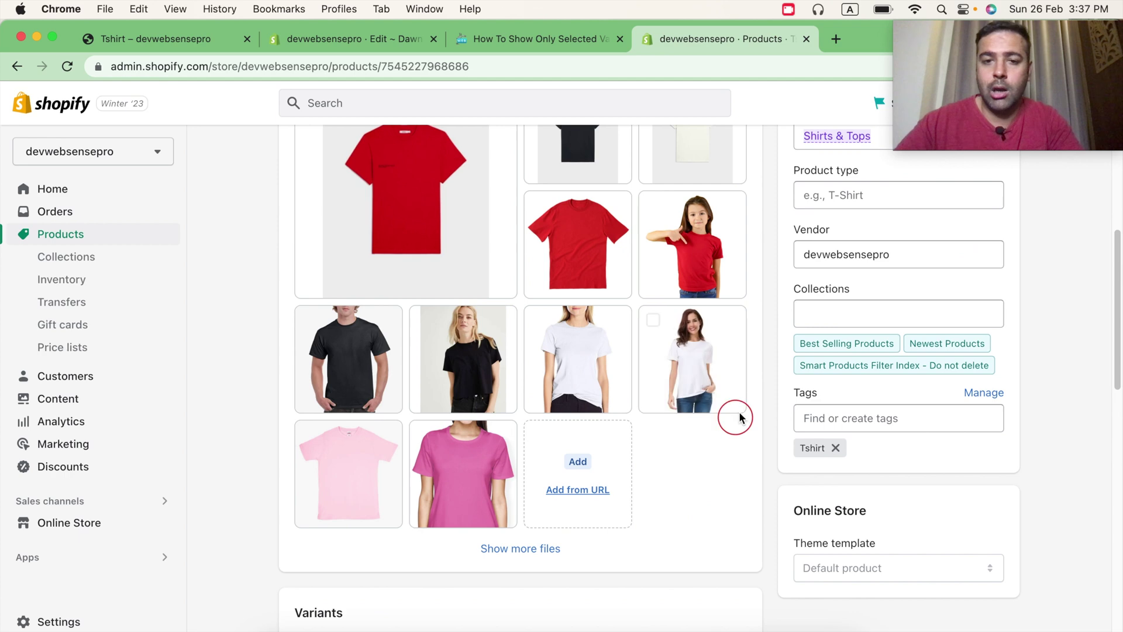
scroll(753, 373, "up", 3)
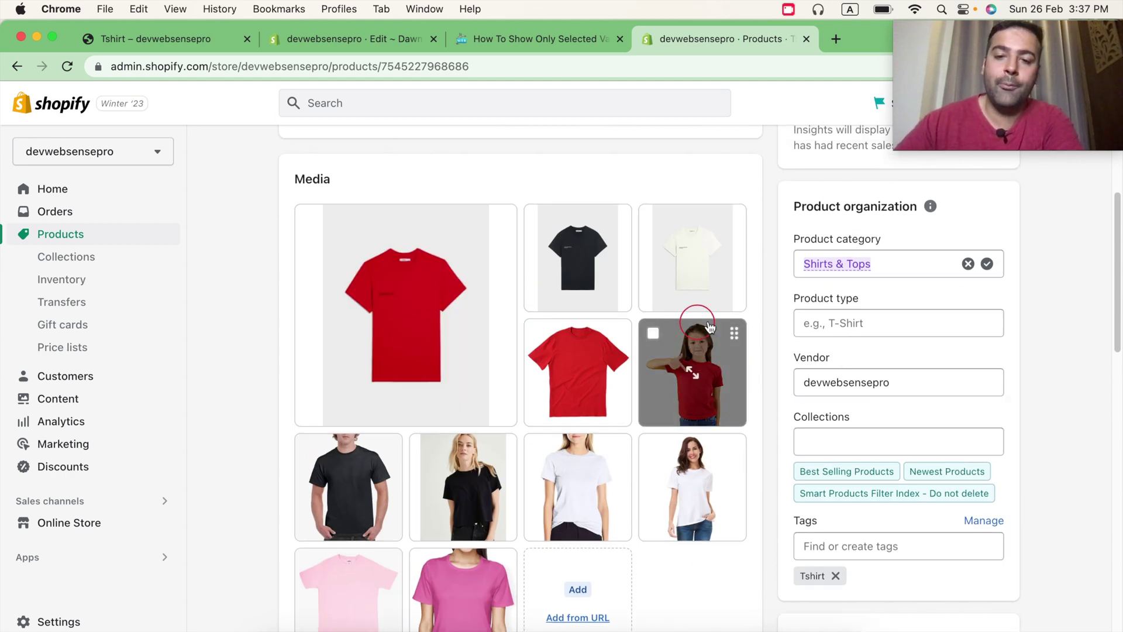
scroll(764, 284, "down", 10)
scroll(760, 295, "down", 2)
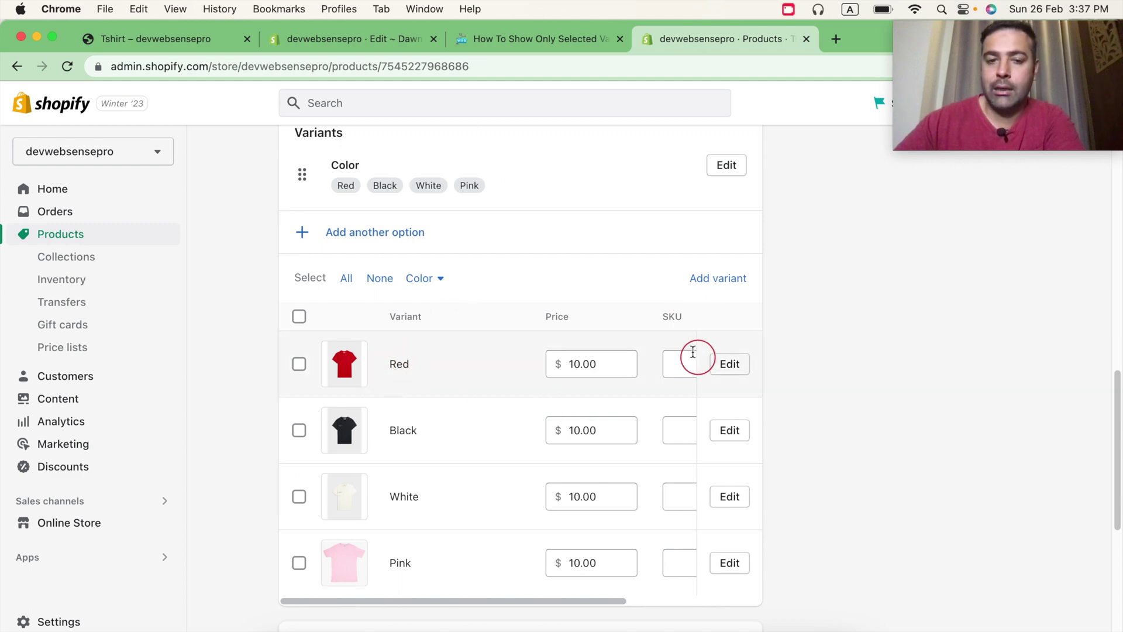
scroll(696, 351, "up", 8)
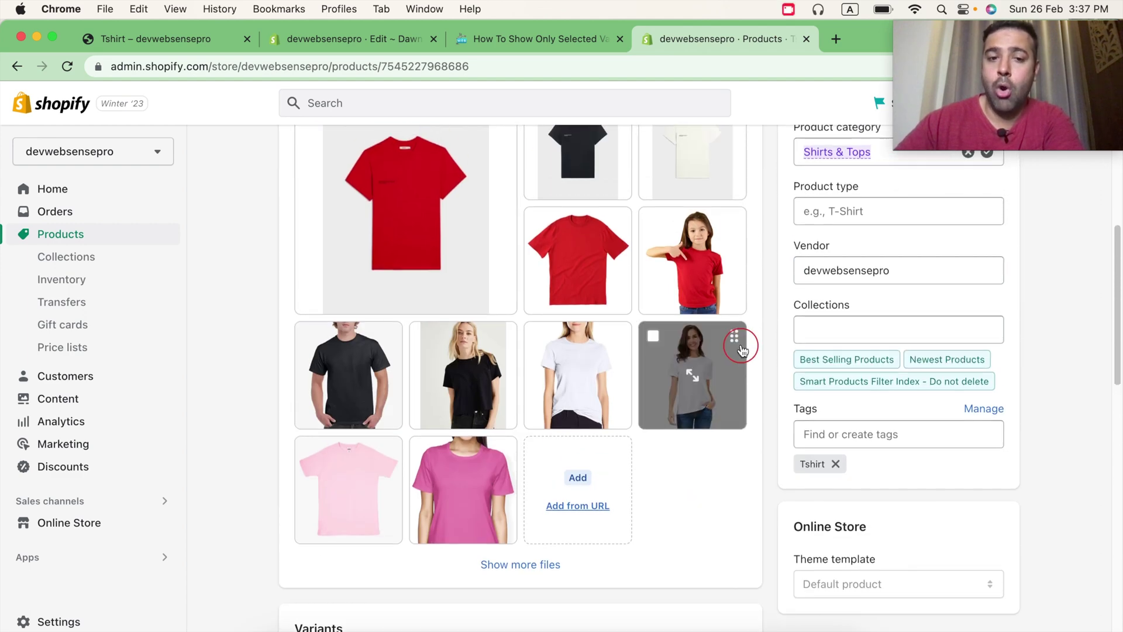
scroll(743, 343, "up", 3)
Inspect the alt text of the red T-shirt's main image in the editing field, leave it uncommitted, and close the image
left_click(372, 329)
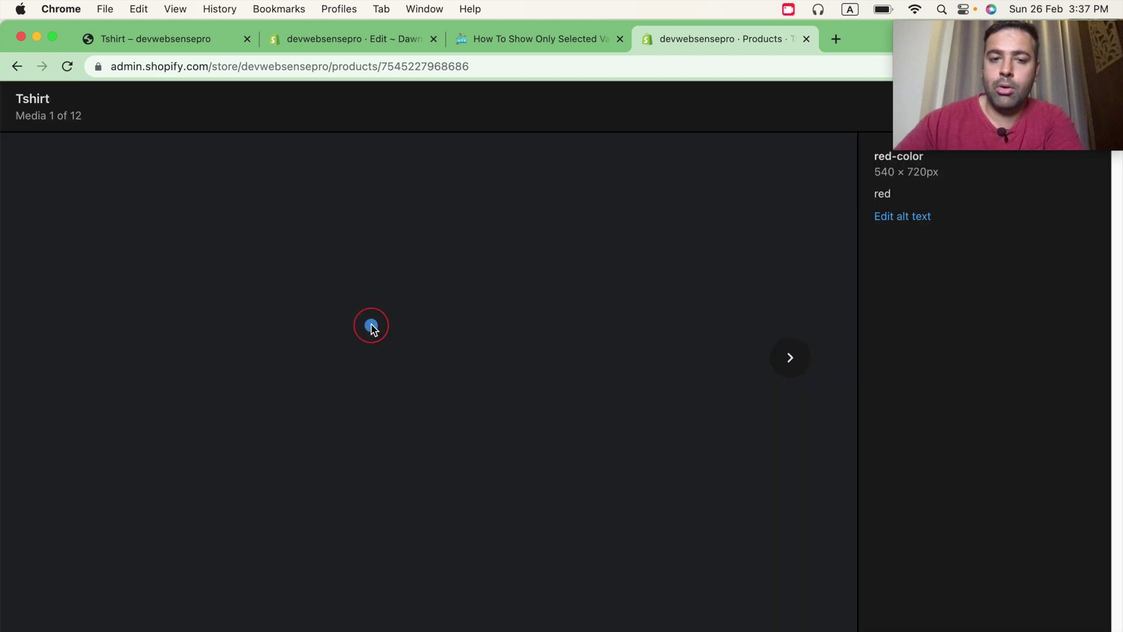
left_click_drag(891, 198, 879, 194)
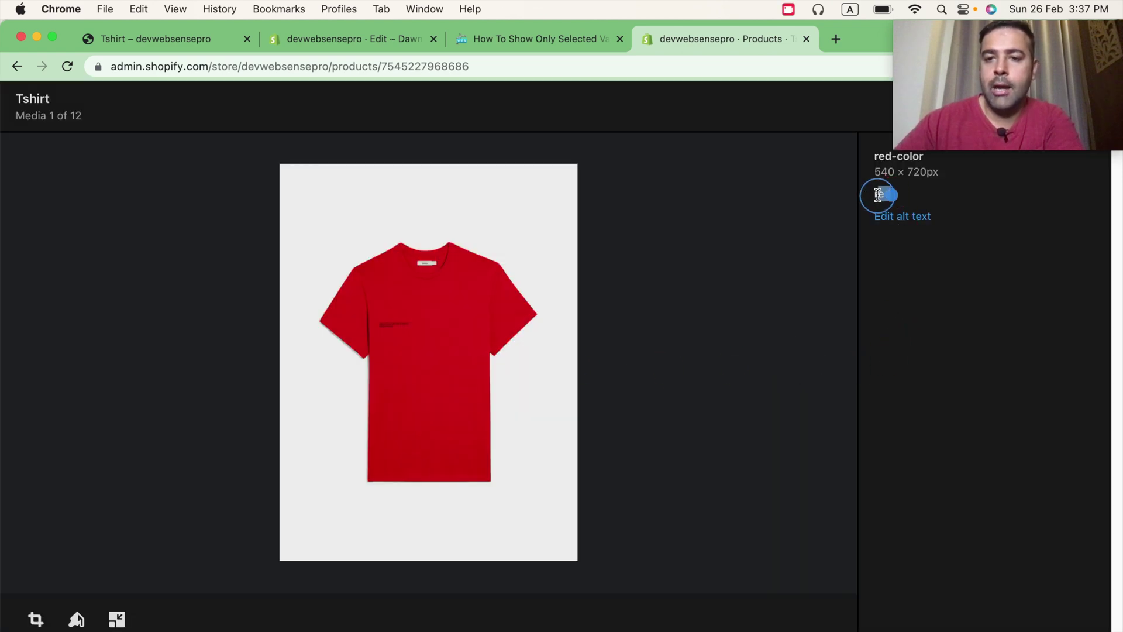
left_click(914, 224)
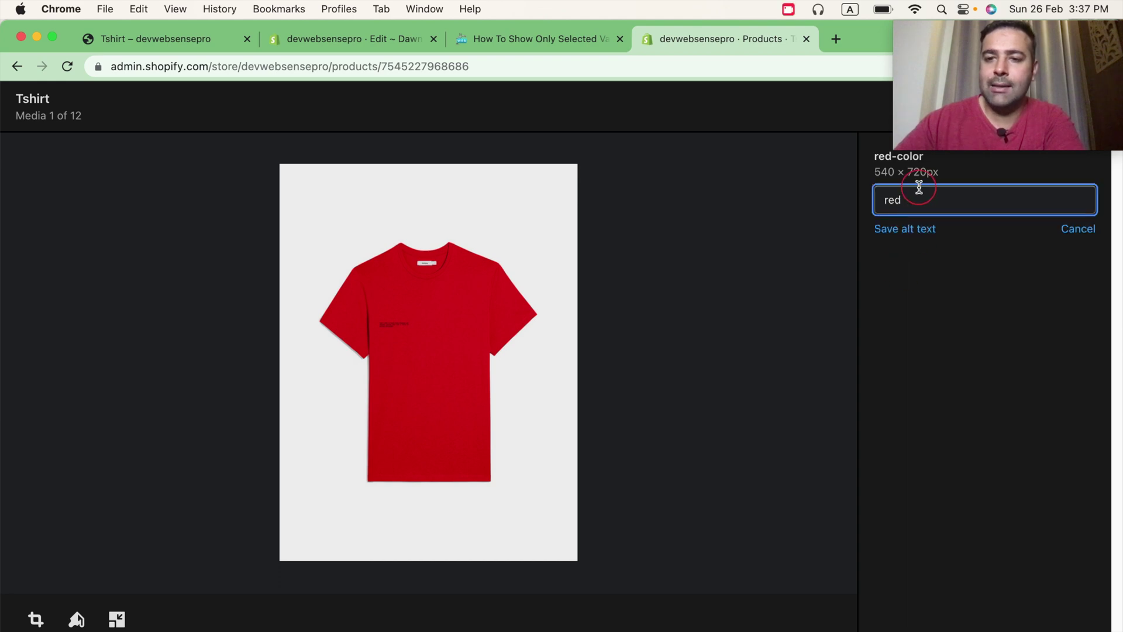
left_click_drag(916, 195, 855, 196)
left_click(903, 275)
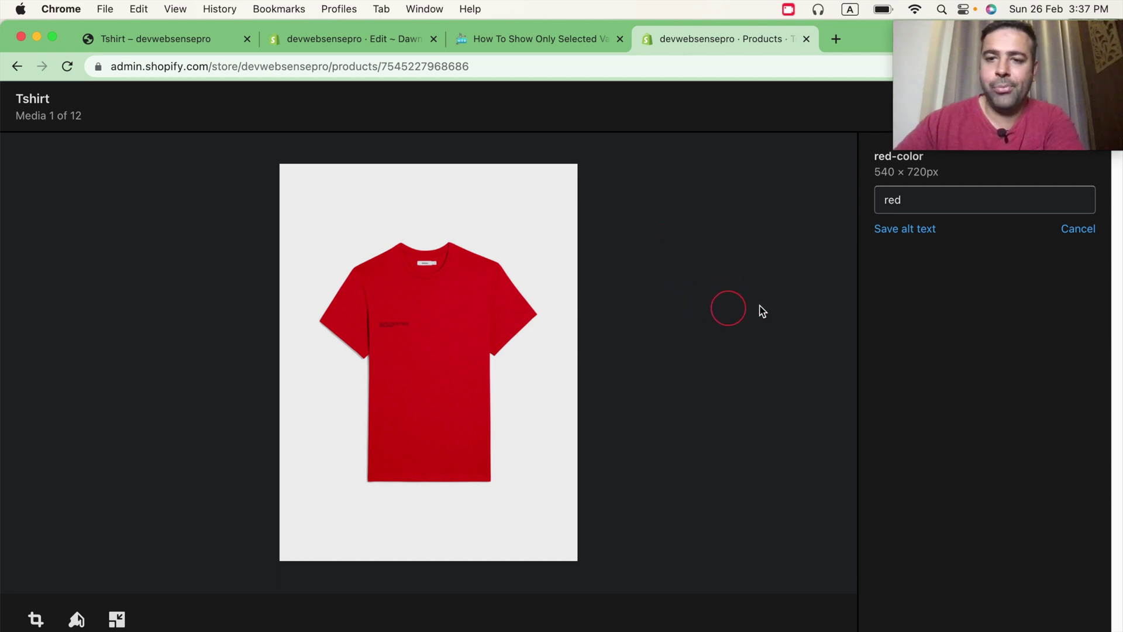
left_click_drag(910, 203, 865, 201)
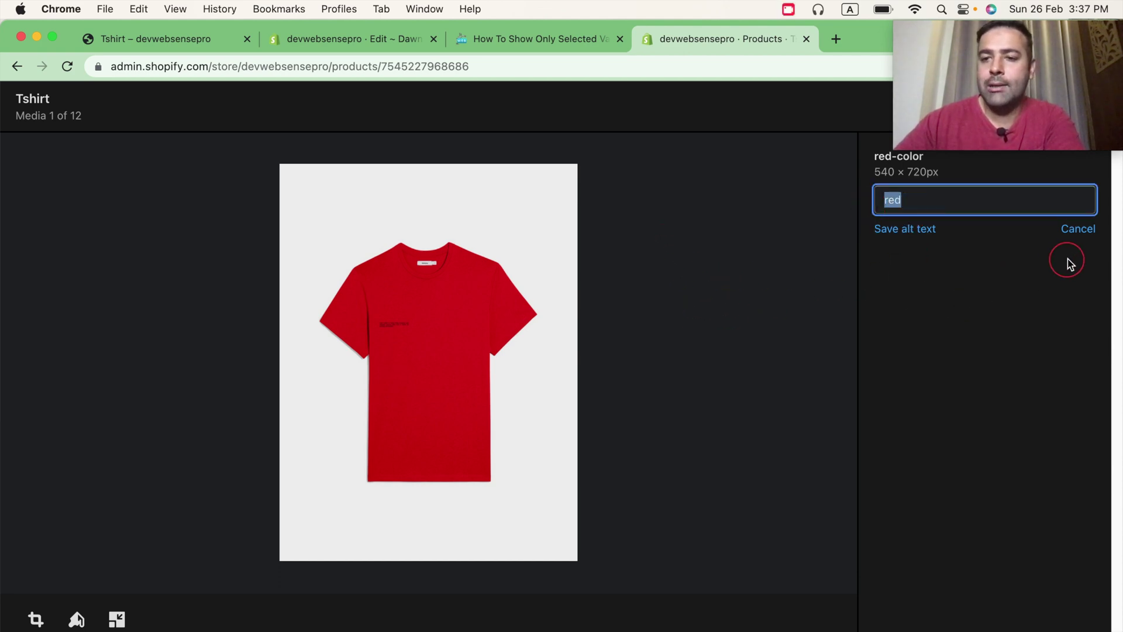
left_click(1077, 229)
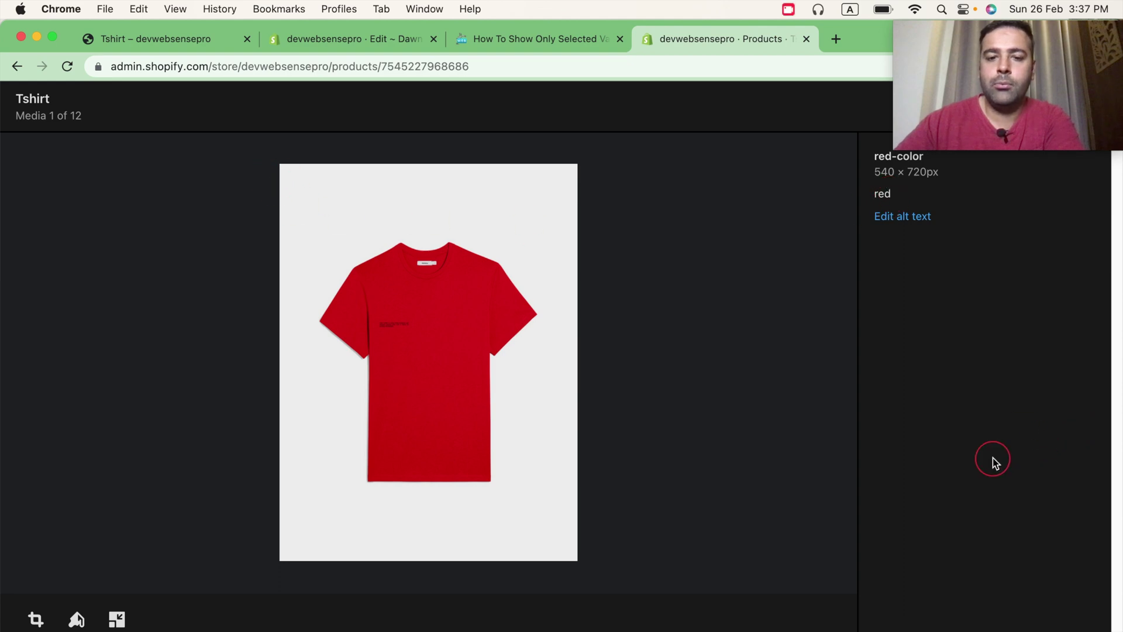
key("Escape")
Check the alt text of the plain black and plain white T-shirt images in the product's media, closing each image
mouse_move(558, 282)
left_click(559, 287)
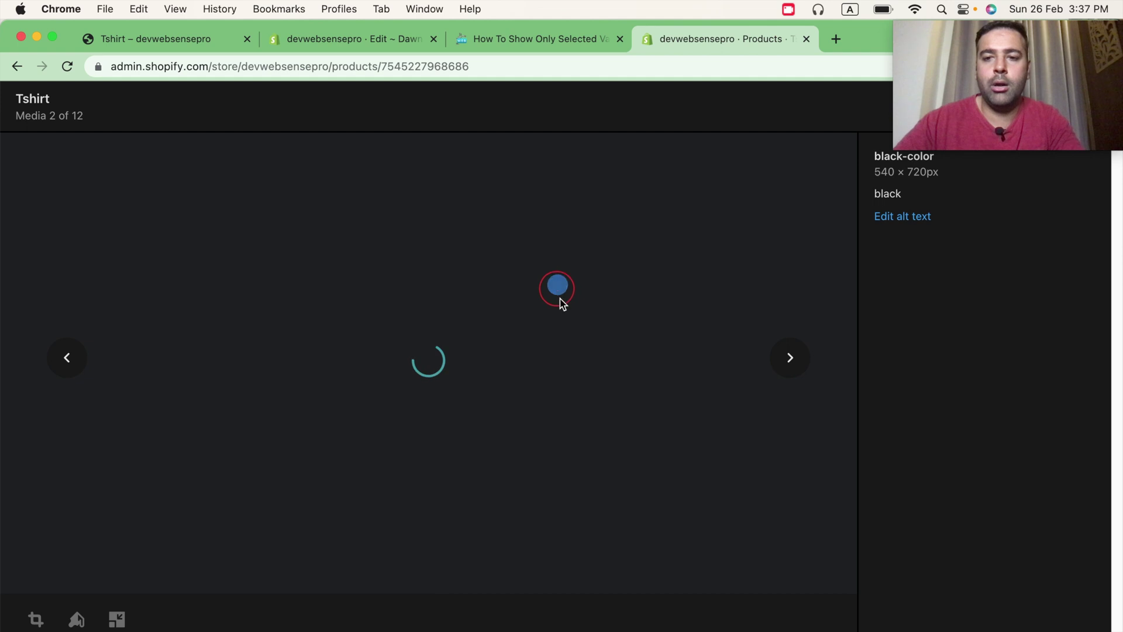
left_click_drag(904, 195, 878, 262)
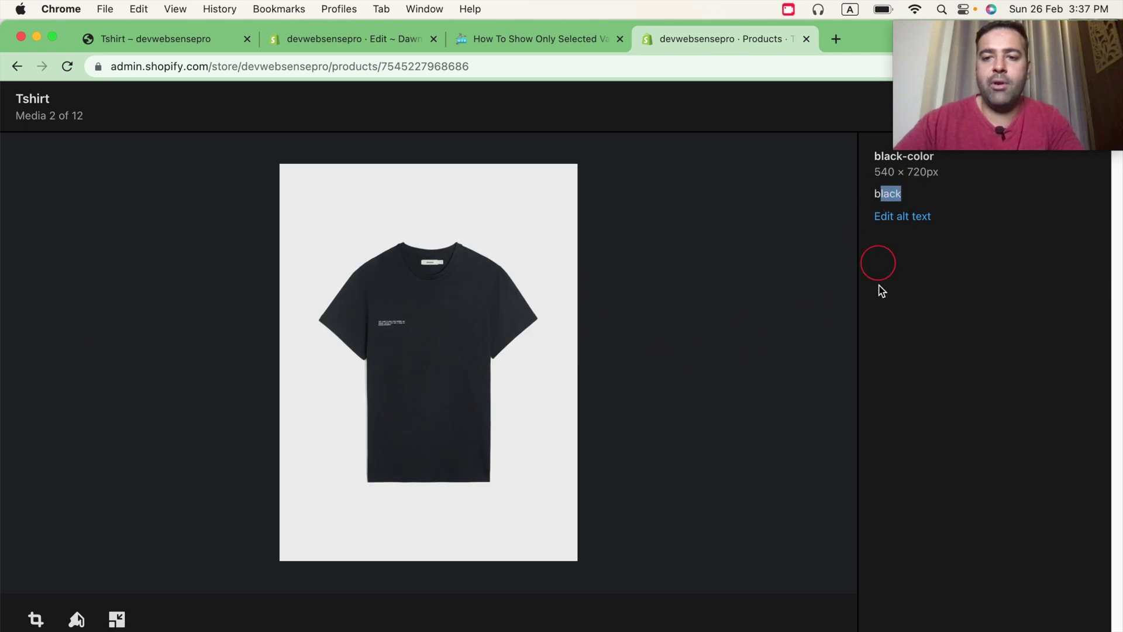
key("Escape")
left_click(715, 293)
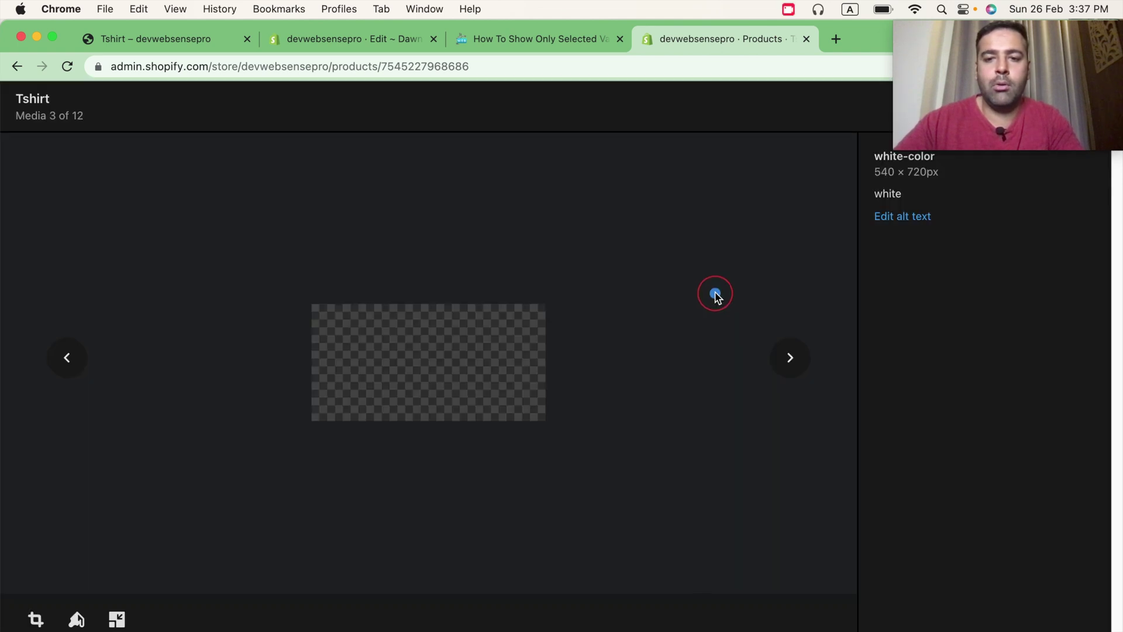
left_click_drag(903, 195, 879, 196)
key("Escape")
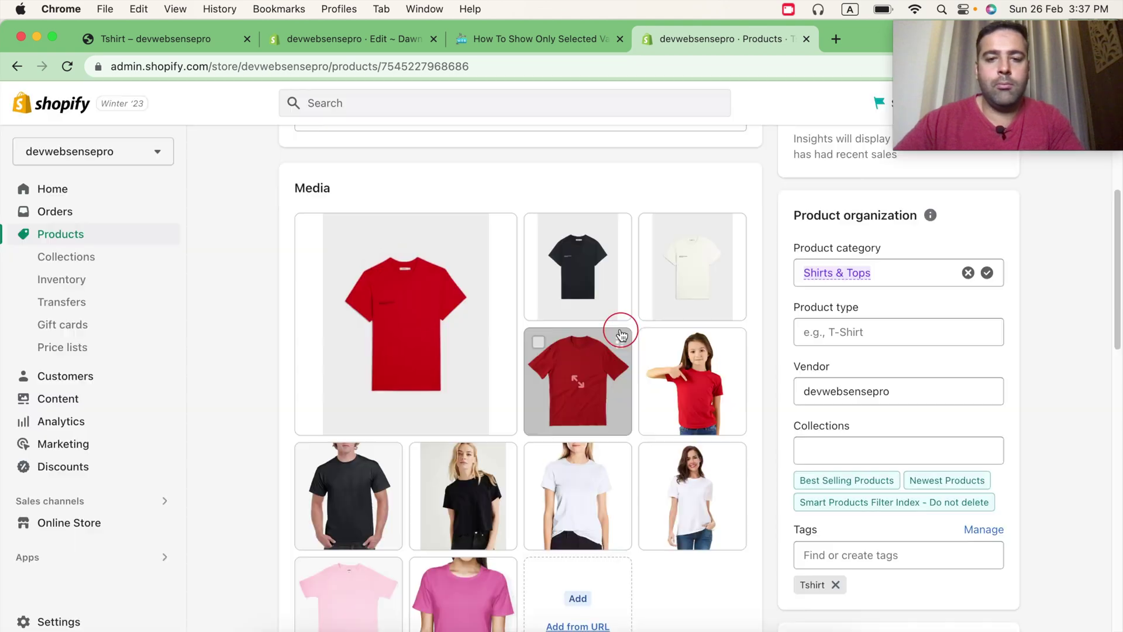
Check the alt text of the two black T-shirt images worn by models, closing each image
left_click(356, 477)
left_click_drag(904, 195, 872, 193)
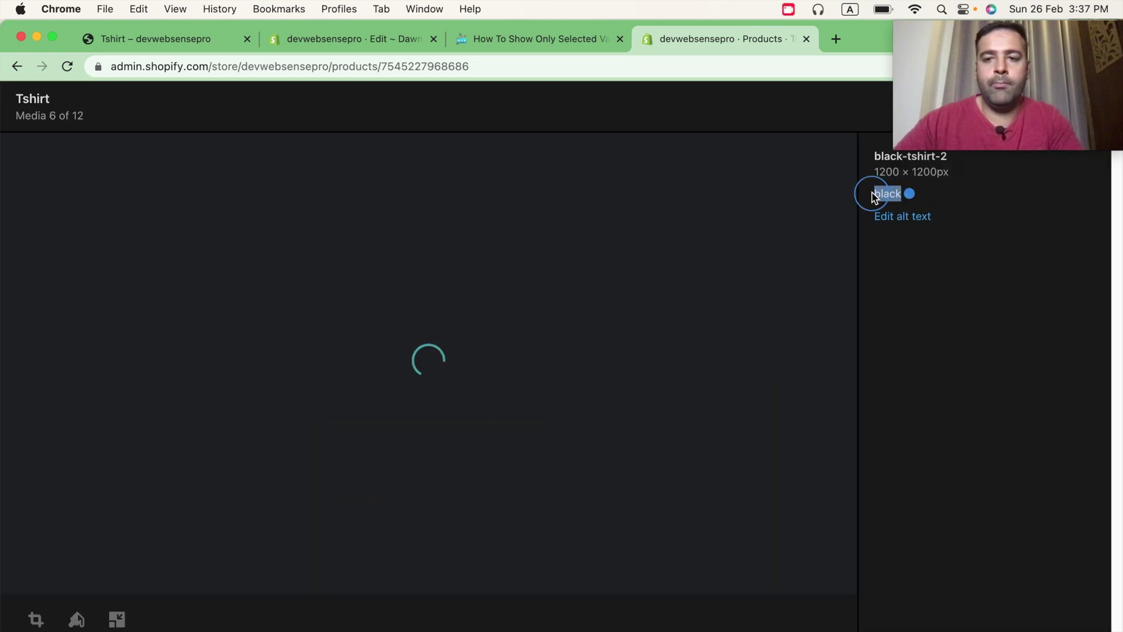
key("Escape")
left_click(507, 494)
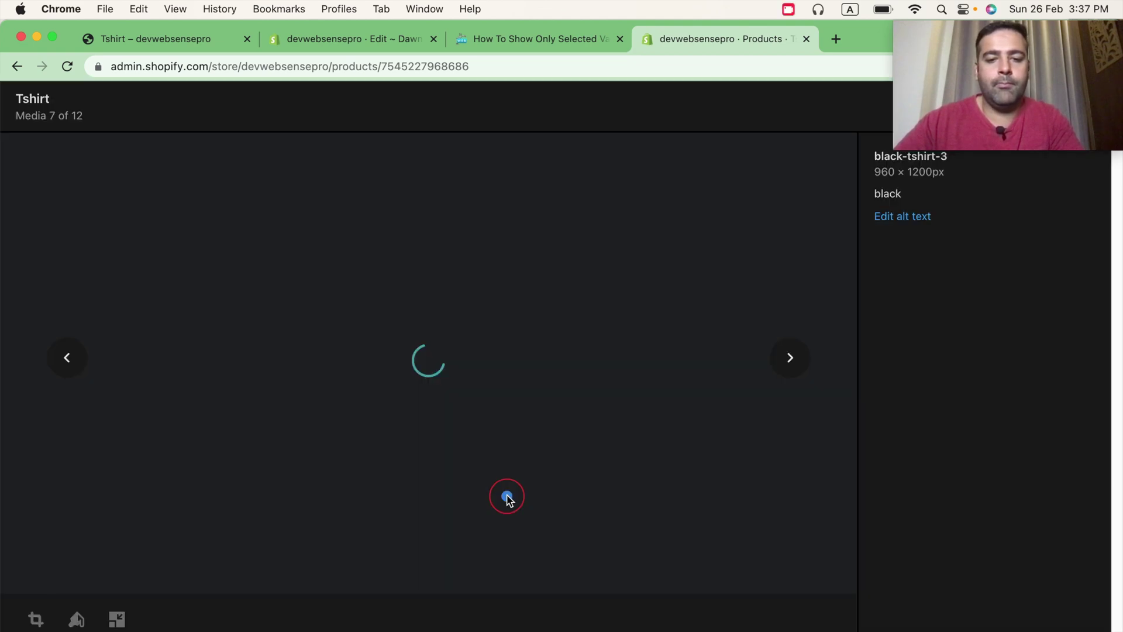
triple_click(907, 197)
key("Escape")
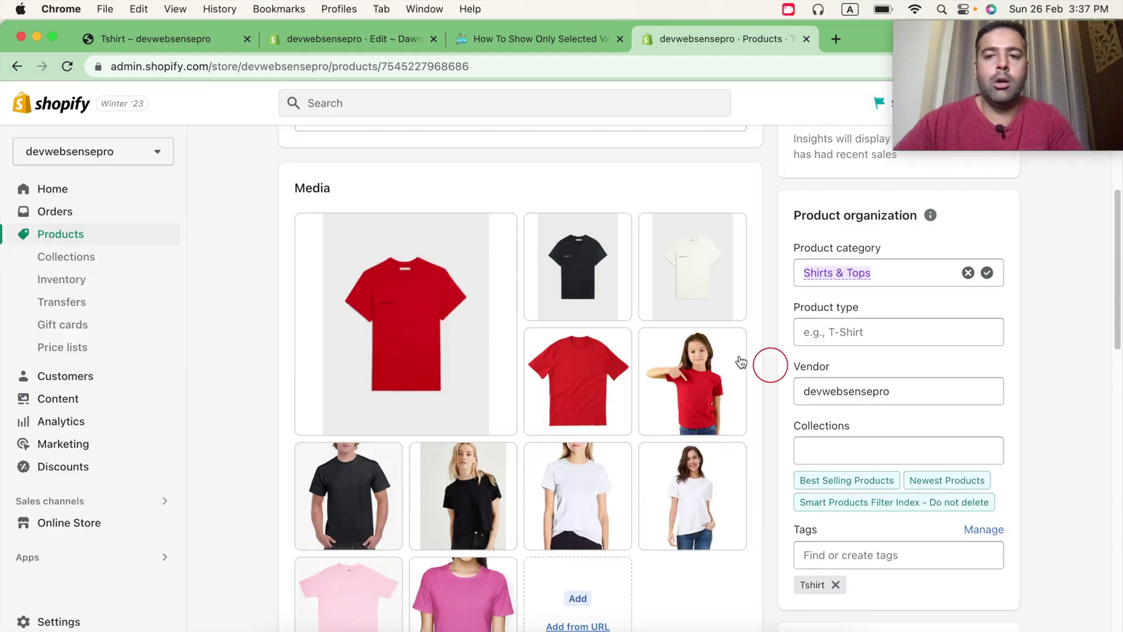
Read the article's fourth step on adding code to global.js, noting the code and line number for Dawn 8.0.0
left_click(557, 41)
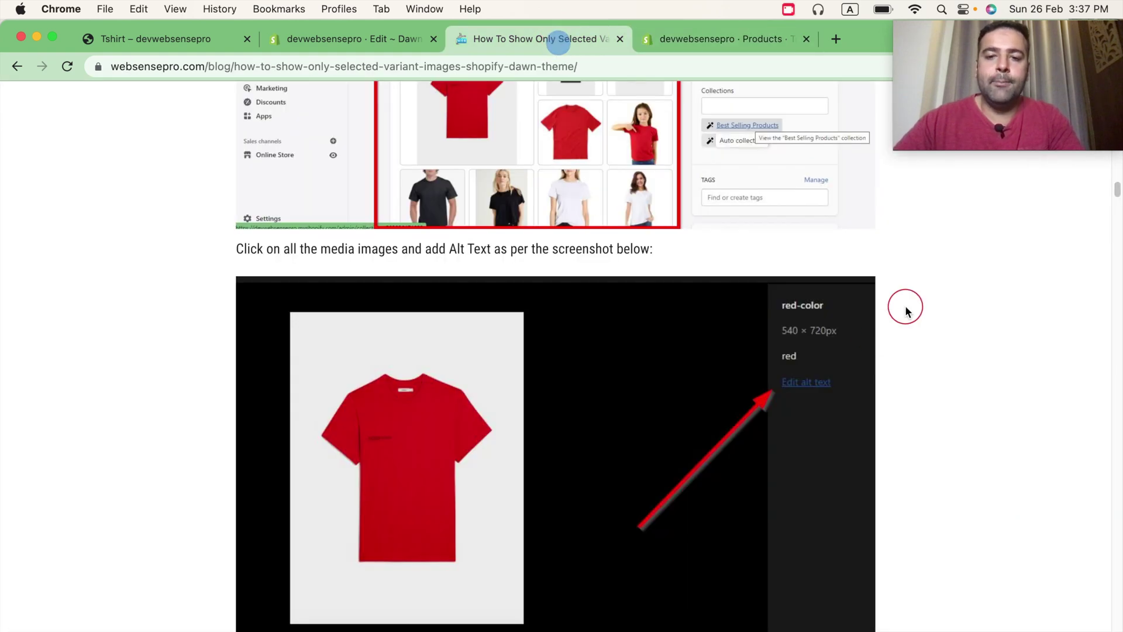
scroll(907, 306, "down", 7)
scroll(363, 348, "down", 1)
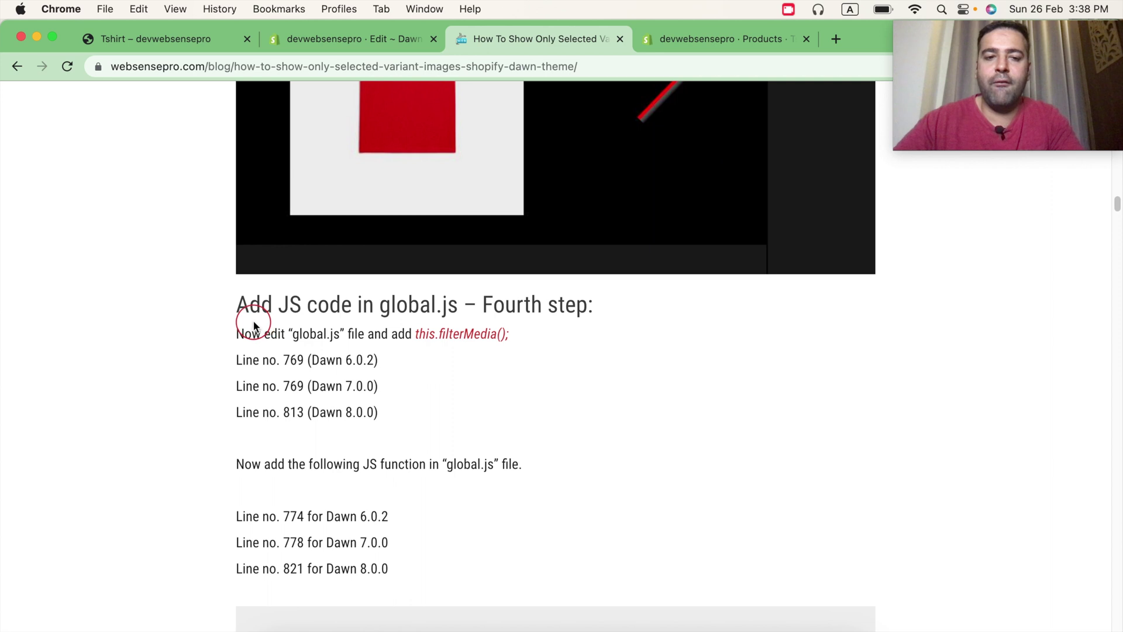
left_click_drag(234, 306, 588, 307)
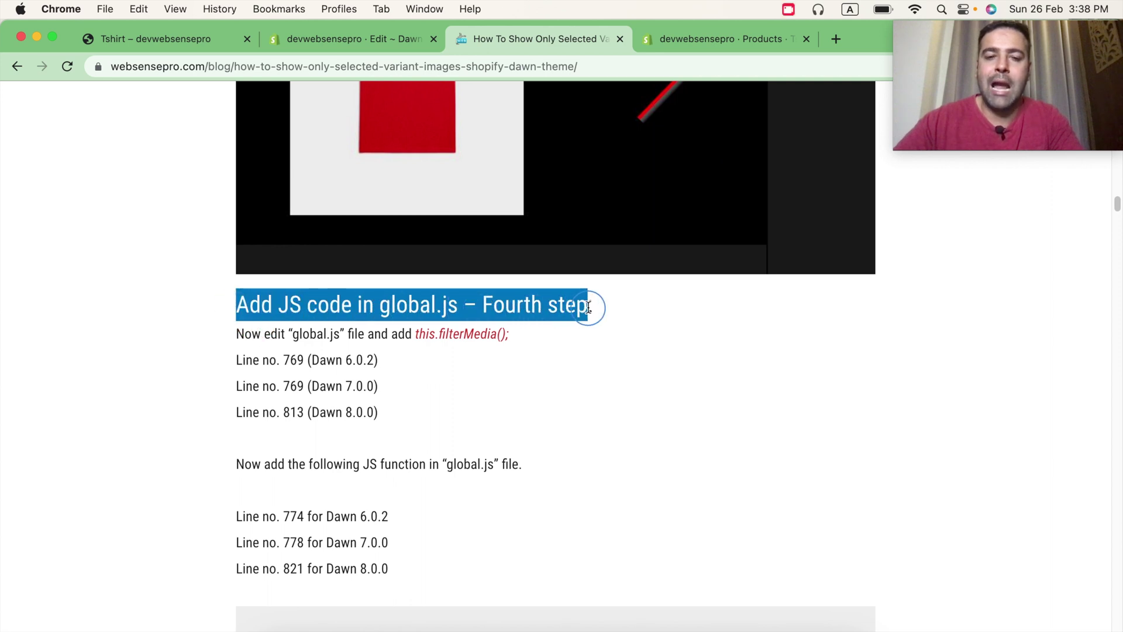
left_click(520, 448)
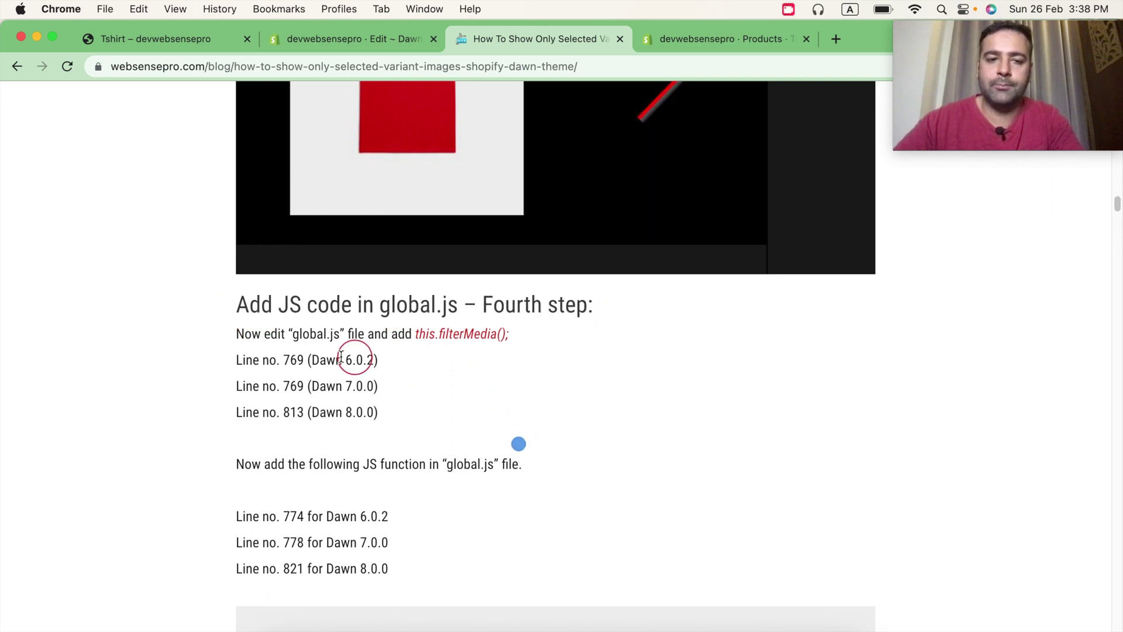
left_click_drag(237, 416, 362, 414)
left_click(335, 407)
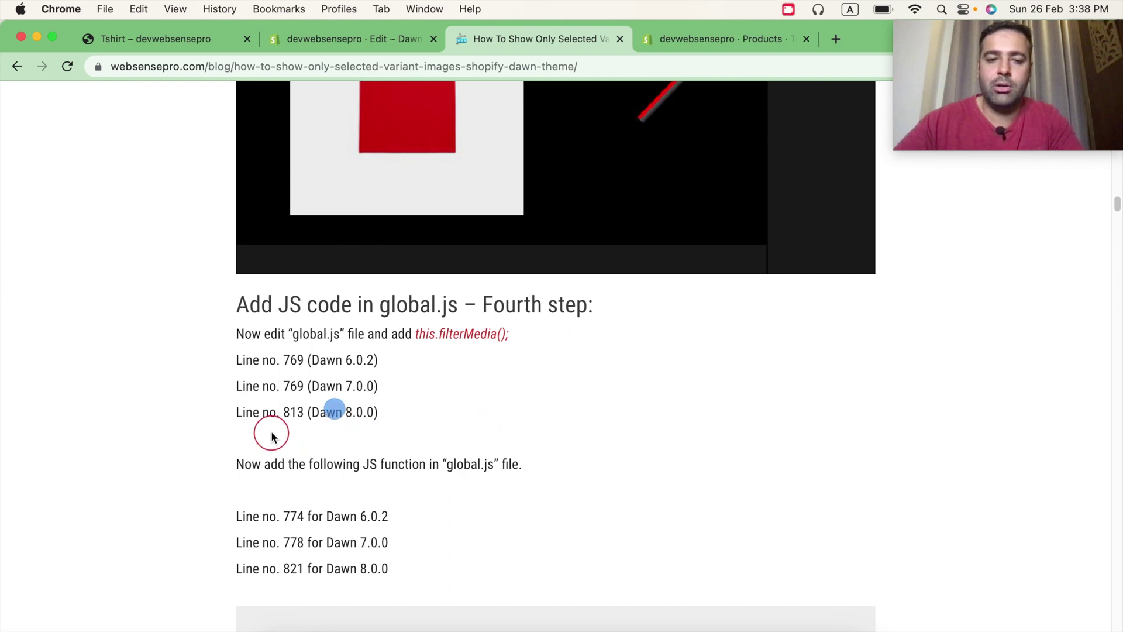
left_click_drag(401, 422, 230, 418)
left_click(260, 428)
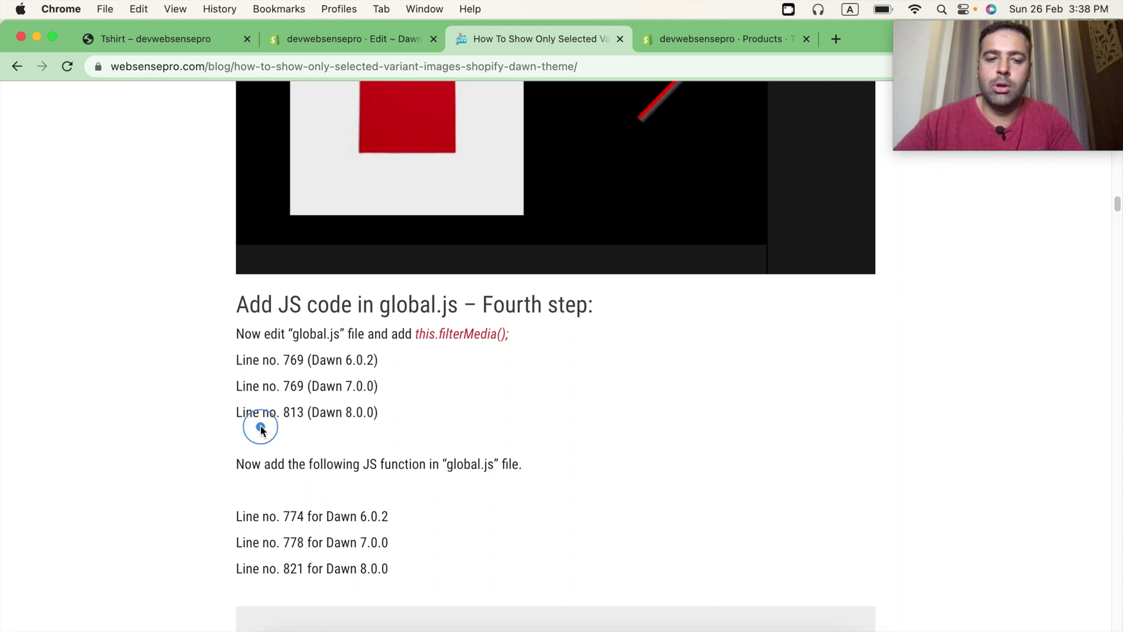
left_click_drag(415, 332, 514, 336)
double_click(293, 417)
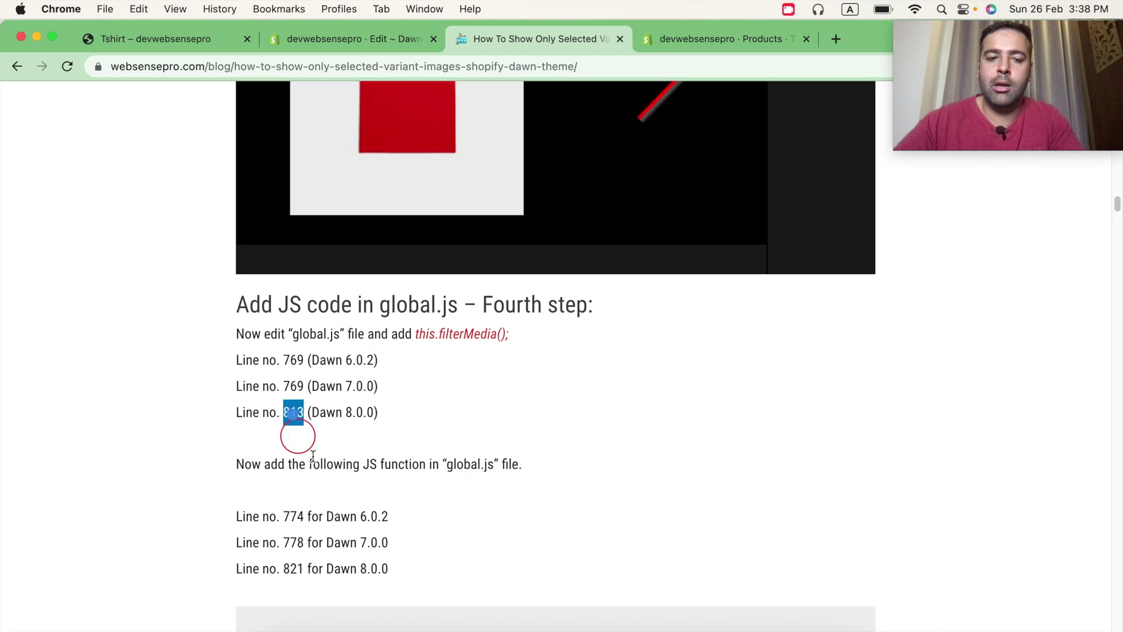
Find the global.js asset in the Dawn theme's code editor by searching for "global" and open it
left_click(380, 41)
triple_click(76, 149)
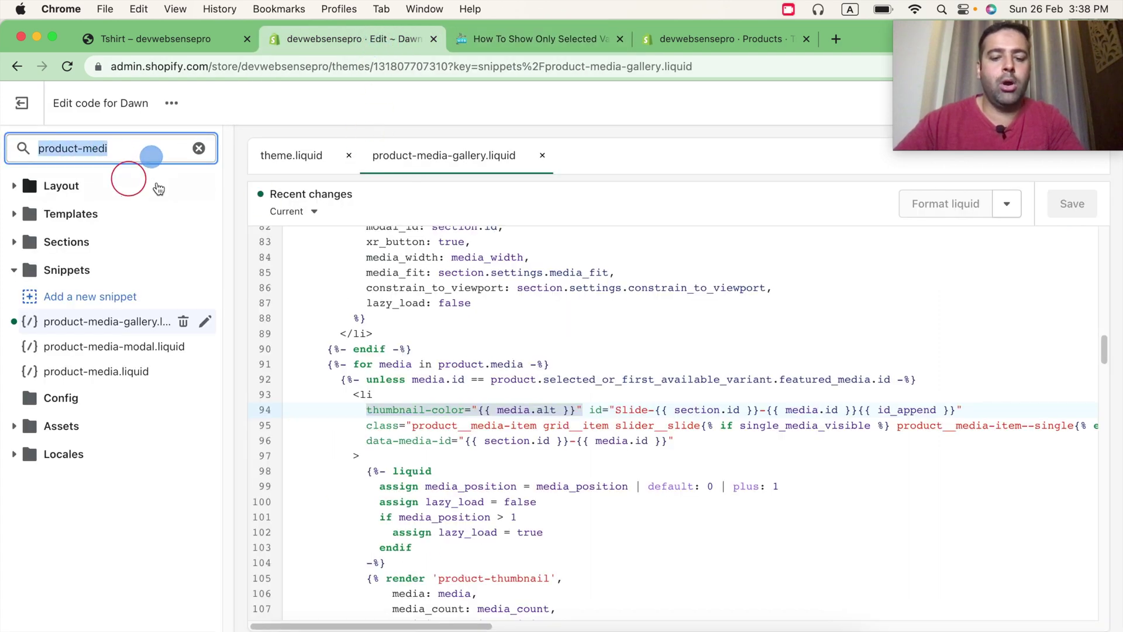
type("global")
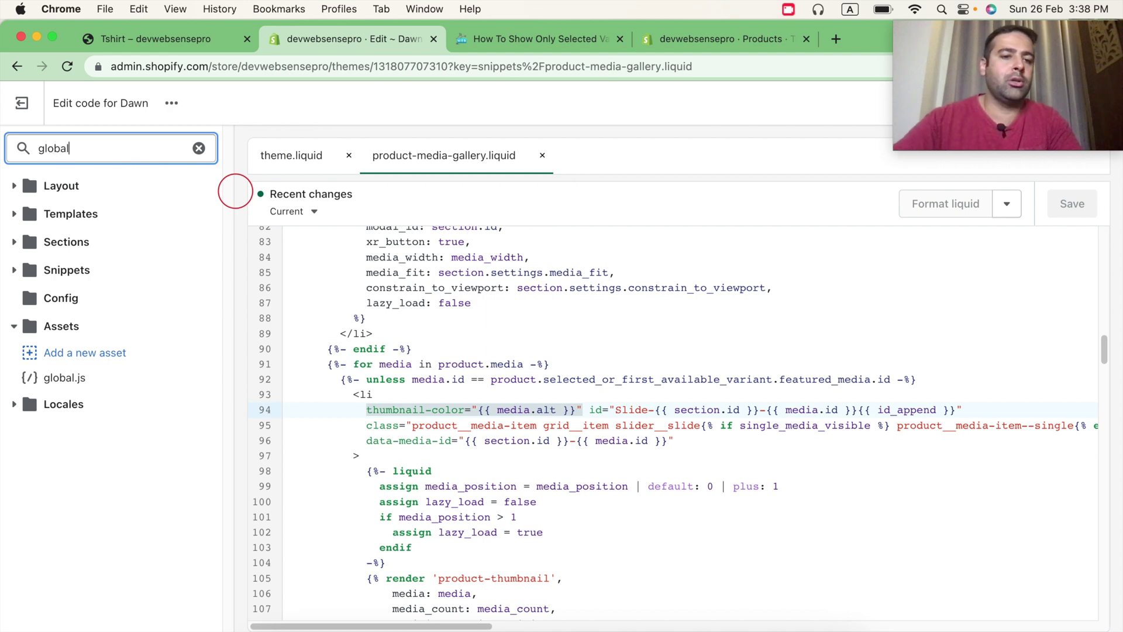
left_click(118, 389)
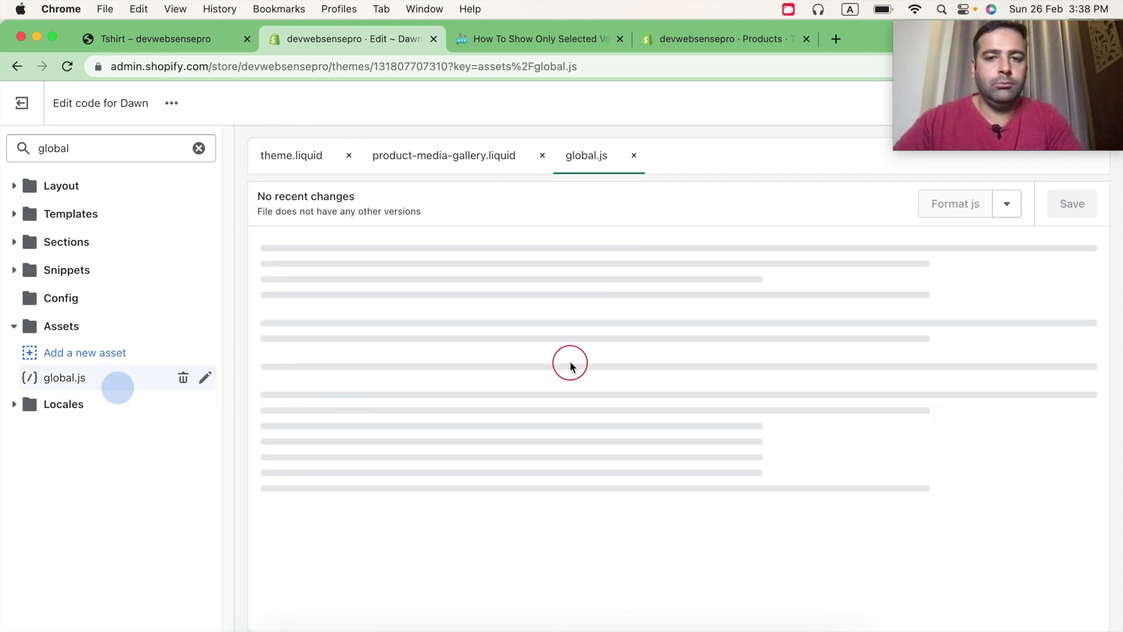
Recheck the article's line number and insert an empty line after this.updateURL(); on line 813 of global.js, inside onVariantChange()
left_click(523, 37)
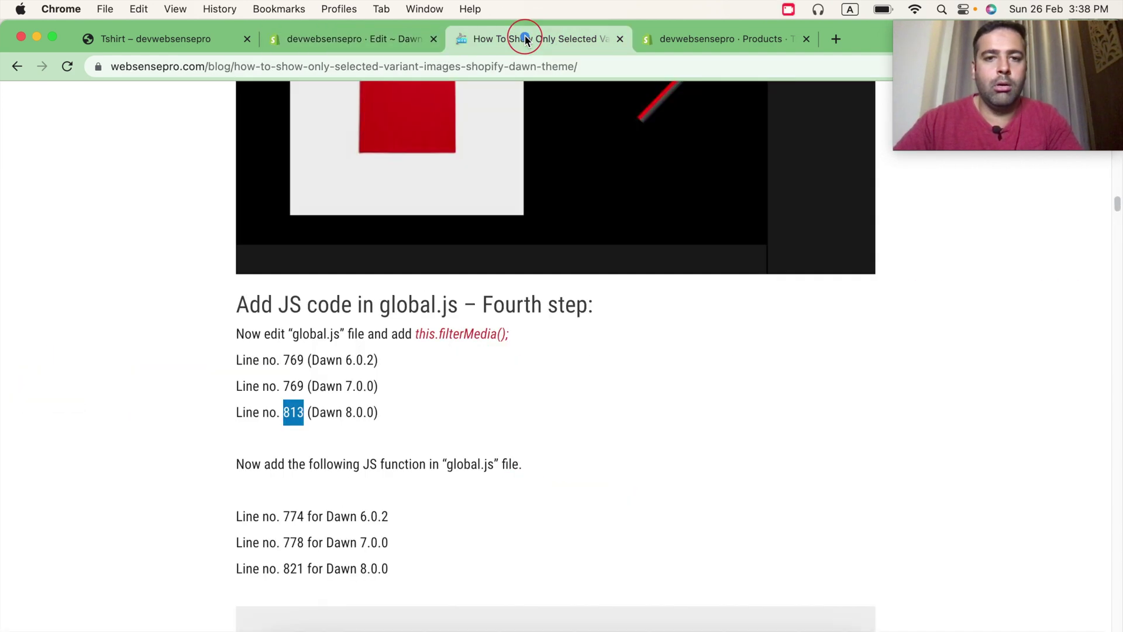
left_click(371, 38)
scroll(578, 281, "down", 20)
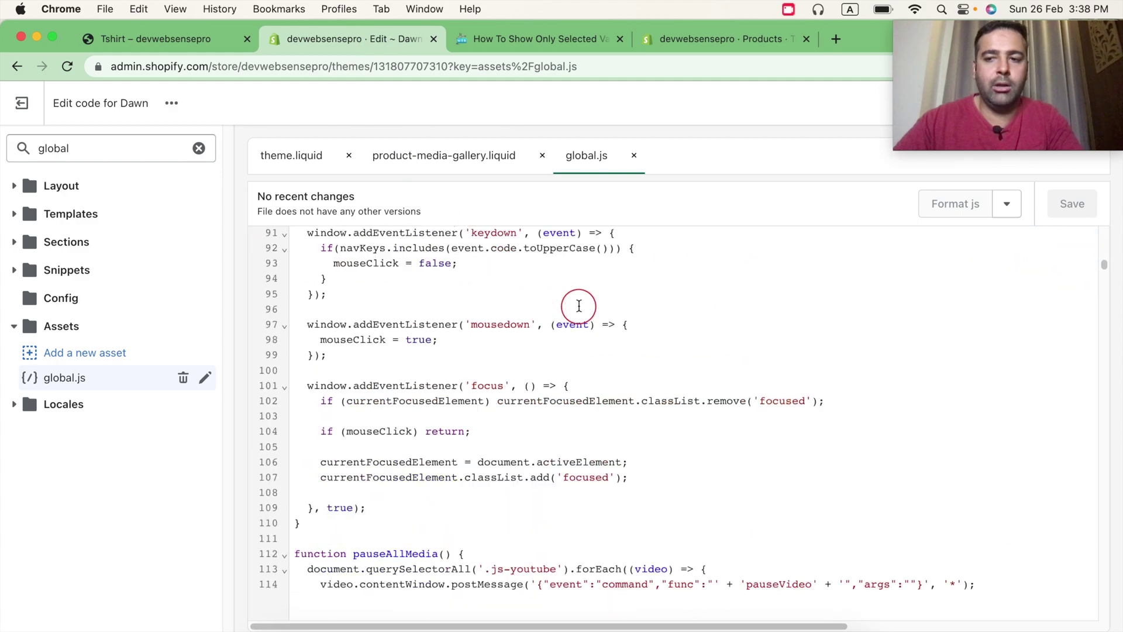
scroll(579, 308, "down", 20)
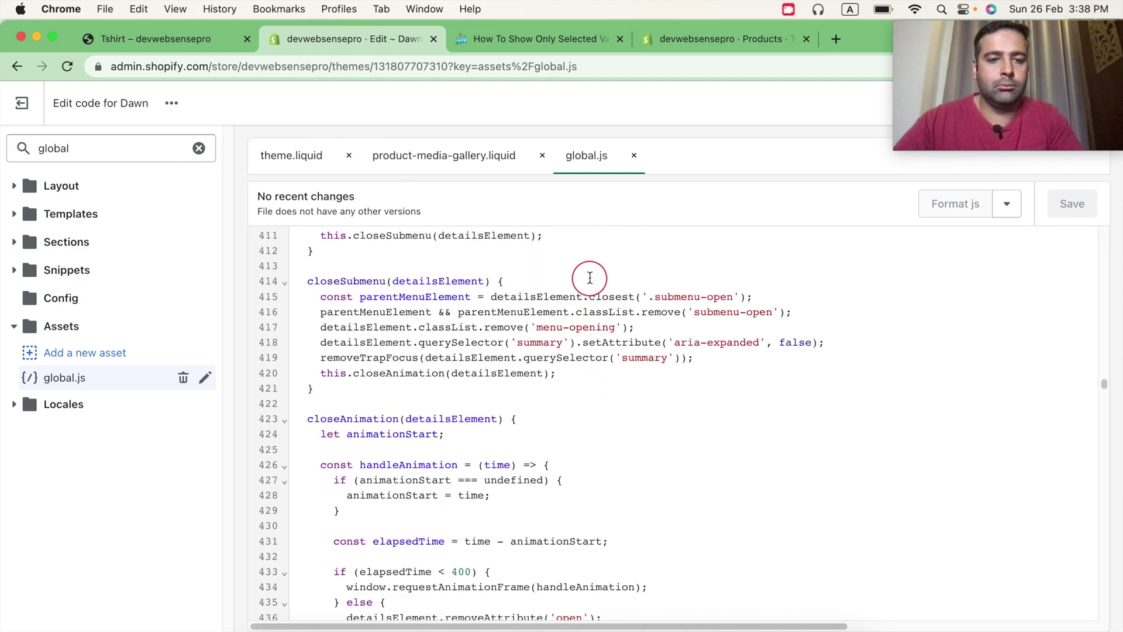
scroll(480, 321, "down", 20)
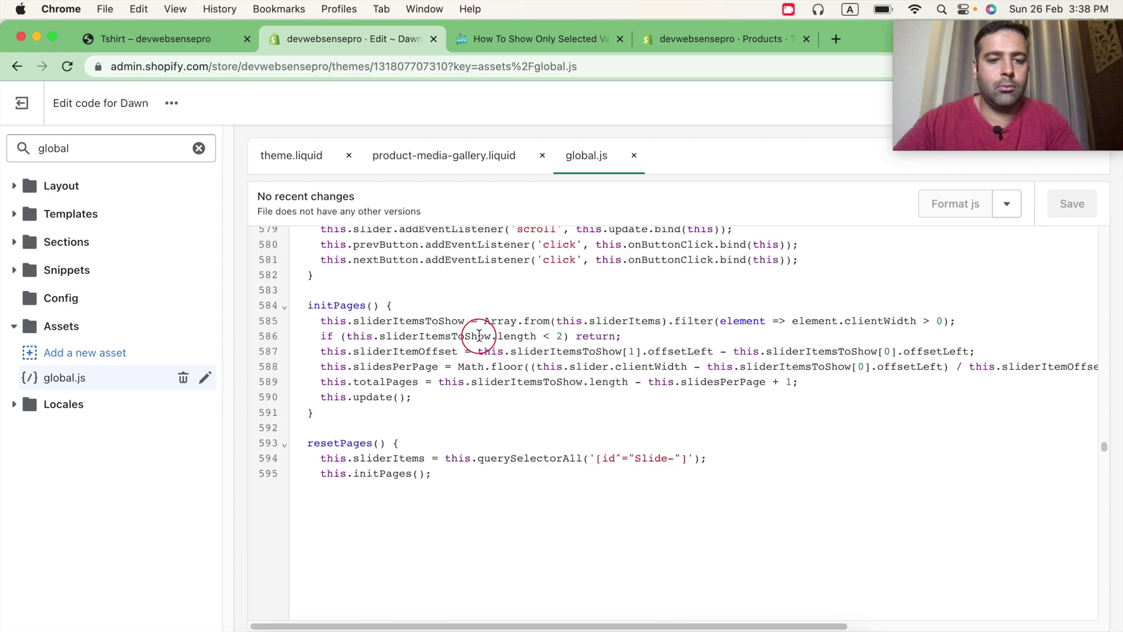
scroll(479, 335, "down", 20)
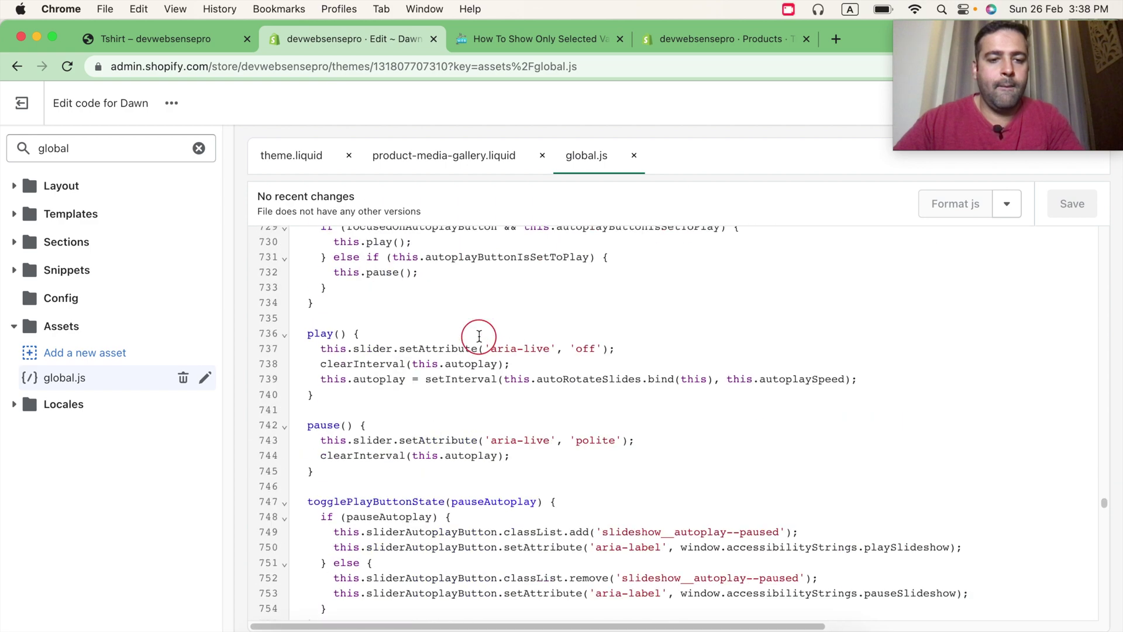
scroll(479, 336, "down", 5)
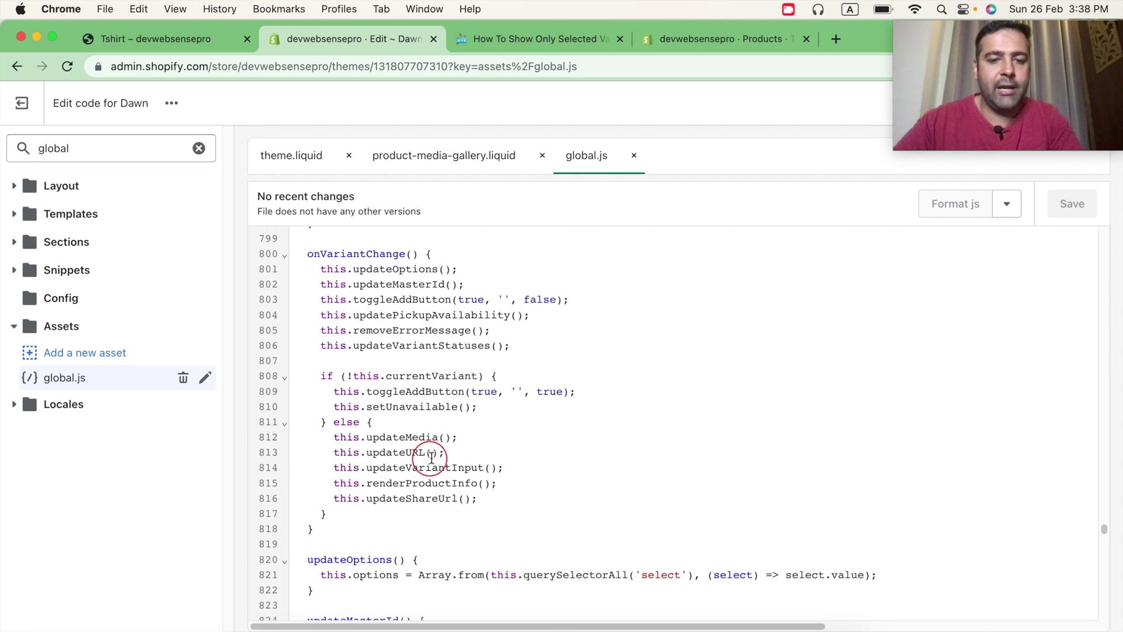
left_click_drag(334, 454, 444, 452)
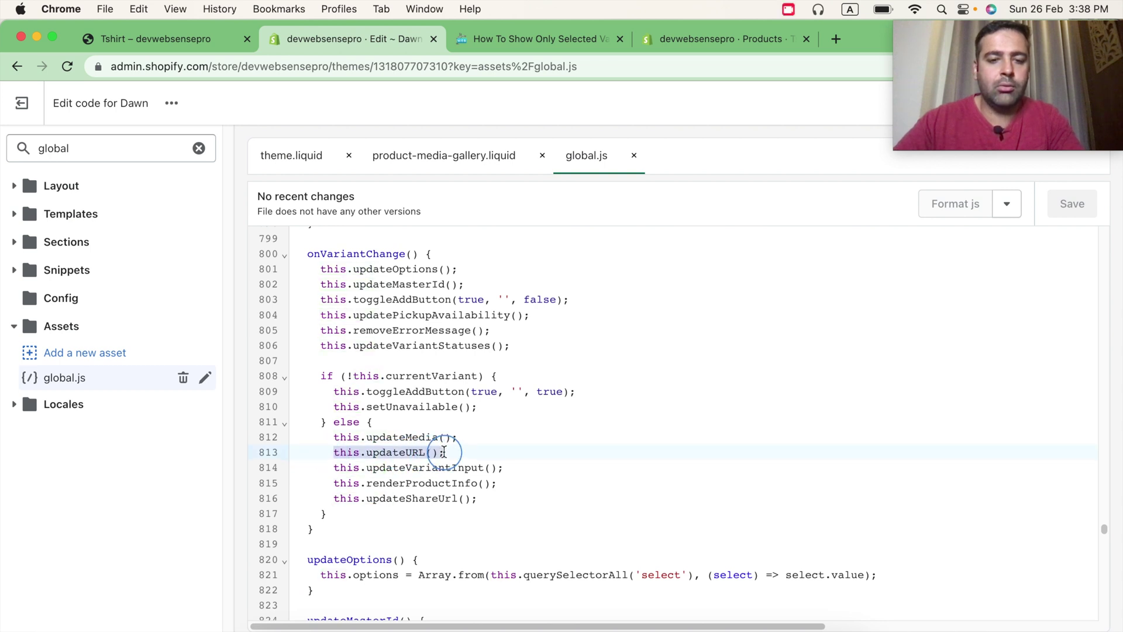
left_click(451, 454)
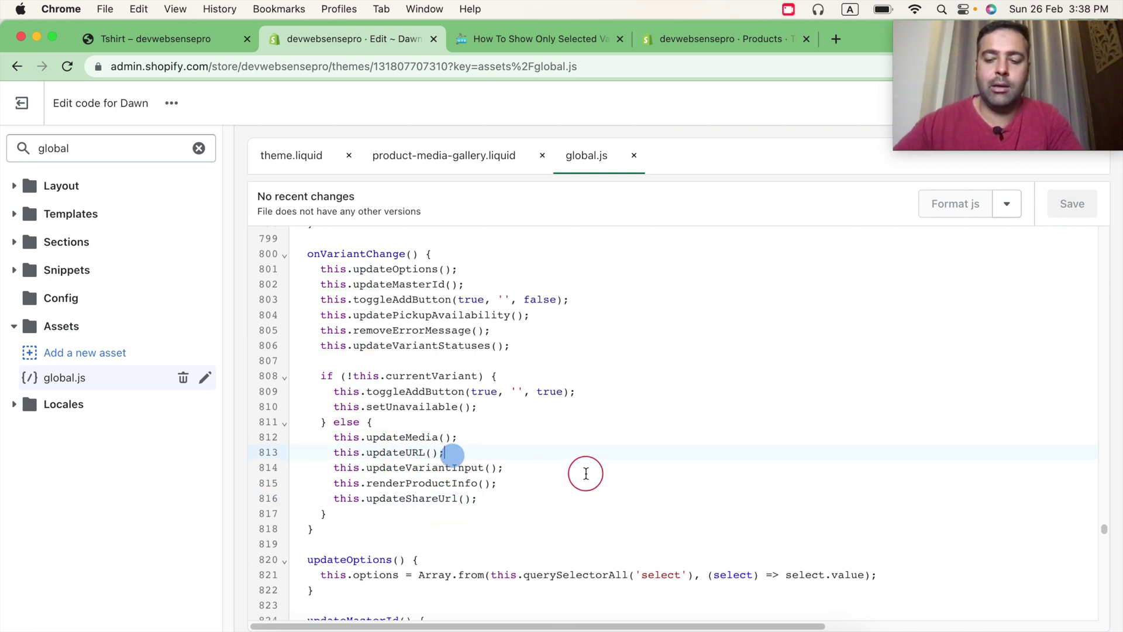
key("Return")
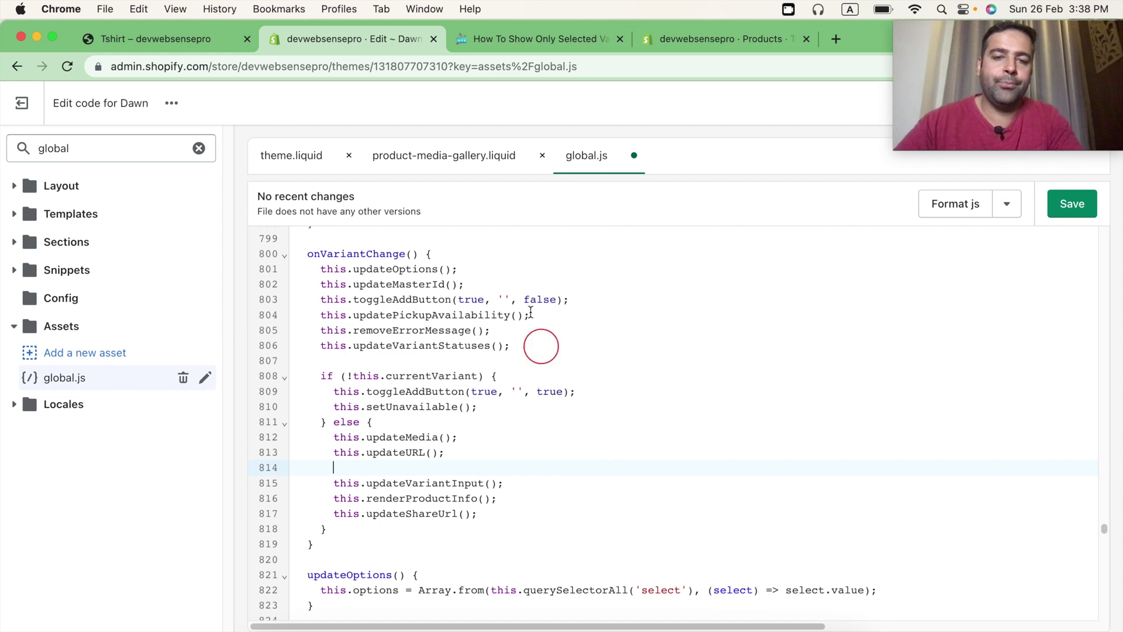
Copy the this.filterMedia(); call from the article's fourth step
left_click(499, 34)
left_click(376, 433)
left_click_drag(524, 336, 417, 331)
right_click(452, 332)
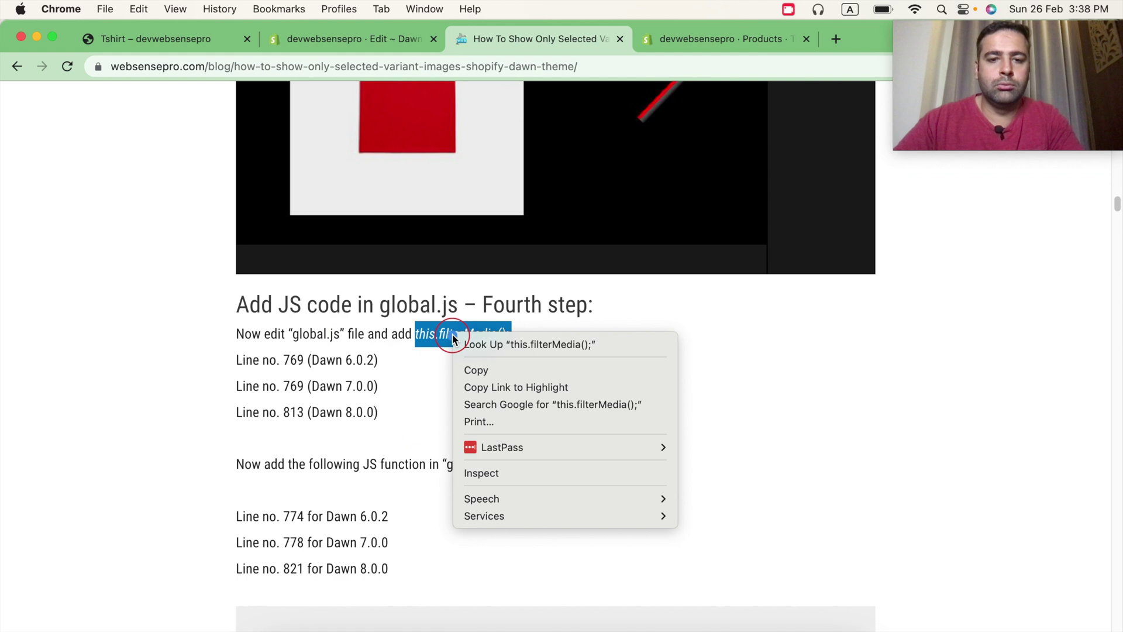
left_click(477, 370)
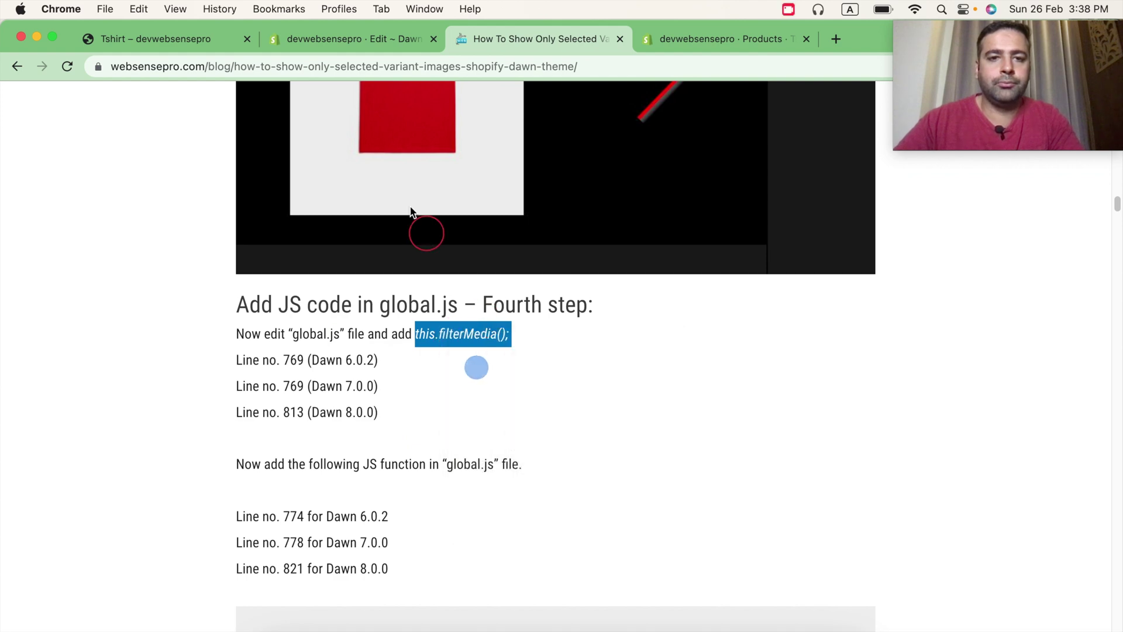
Paste this.filterMedia(); on line 814 of global.js, keeping this.updateVariantInput(); on its own line below, and review the added call
left_click(345, 39)
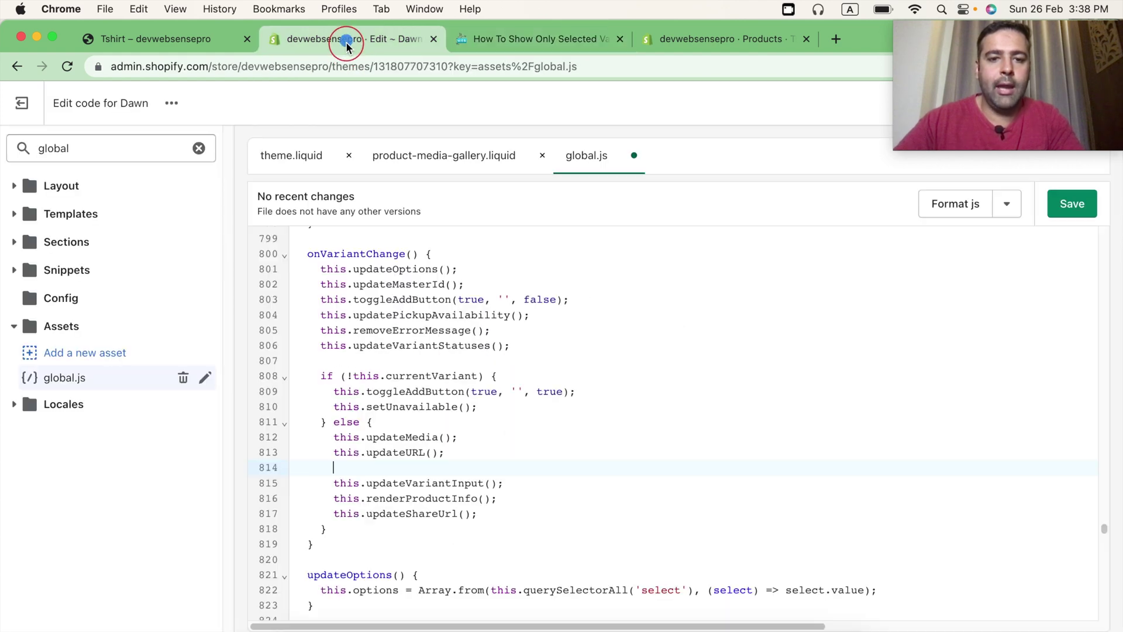
right_click(336, 471)
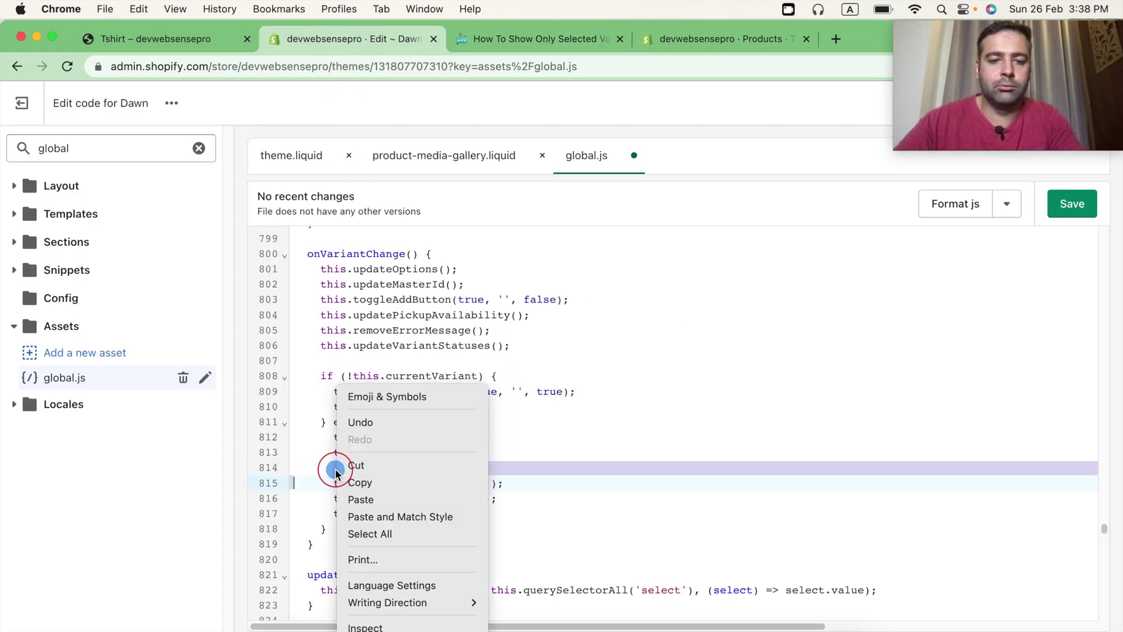
left_click(359, 497)
key("BackSpace")
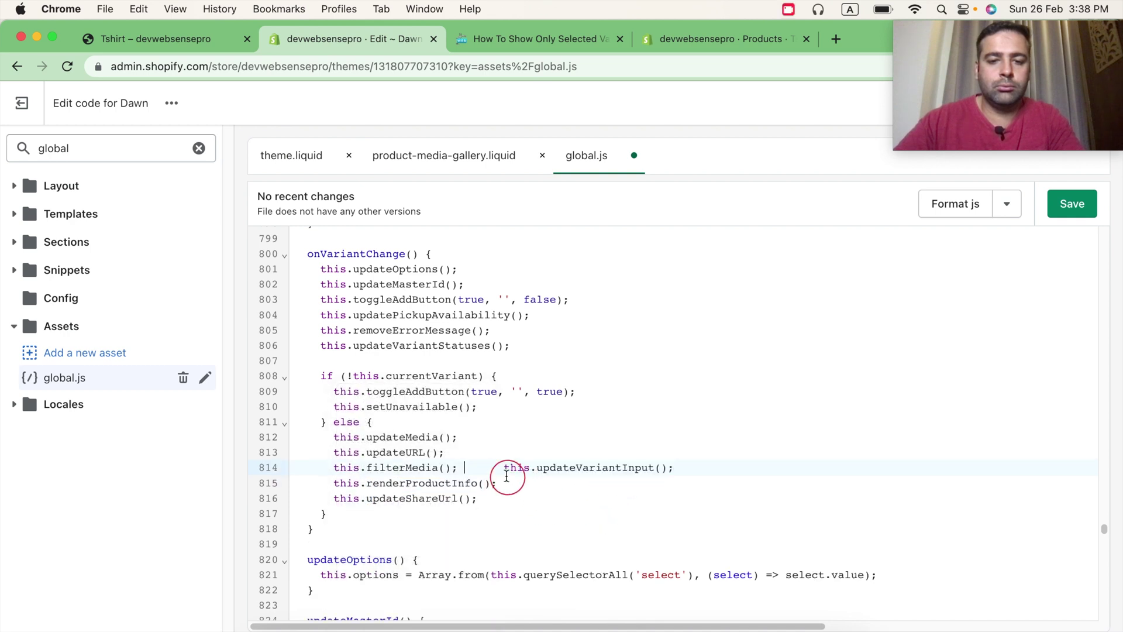
key("Return")
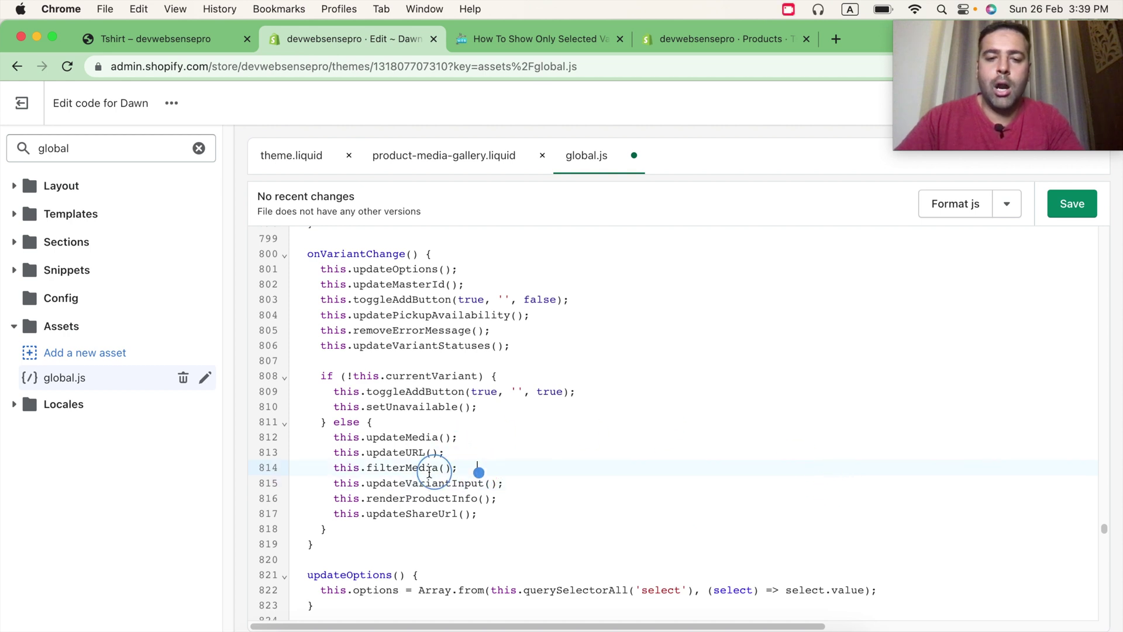
left_click_drag(430, 472, 340, 468)
left_click(461, 476)
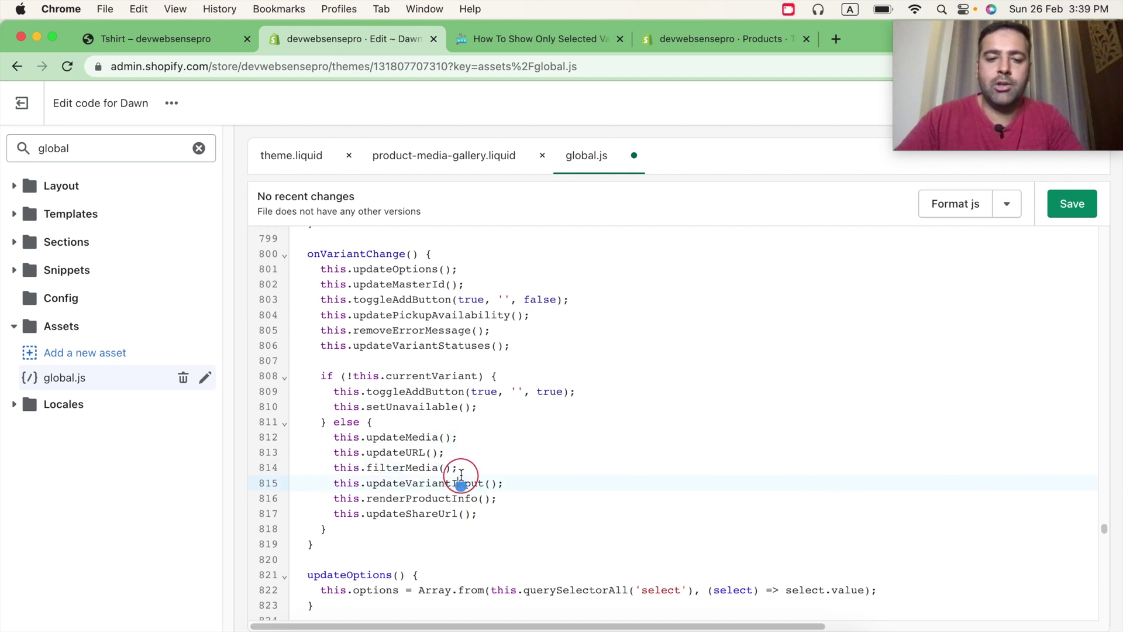
left_click_drag(459, 471, 328, 468)
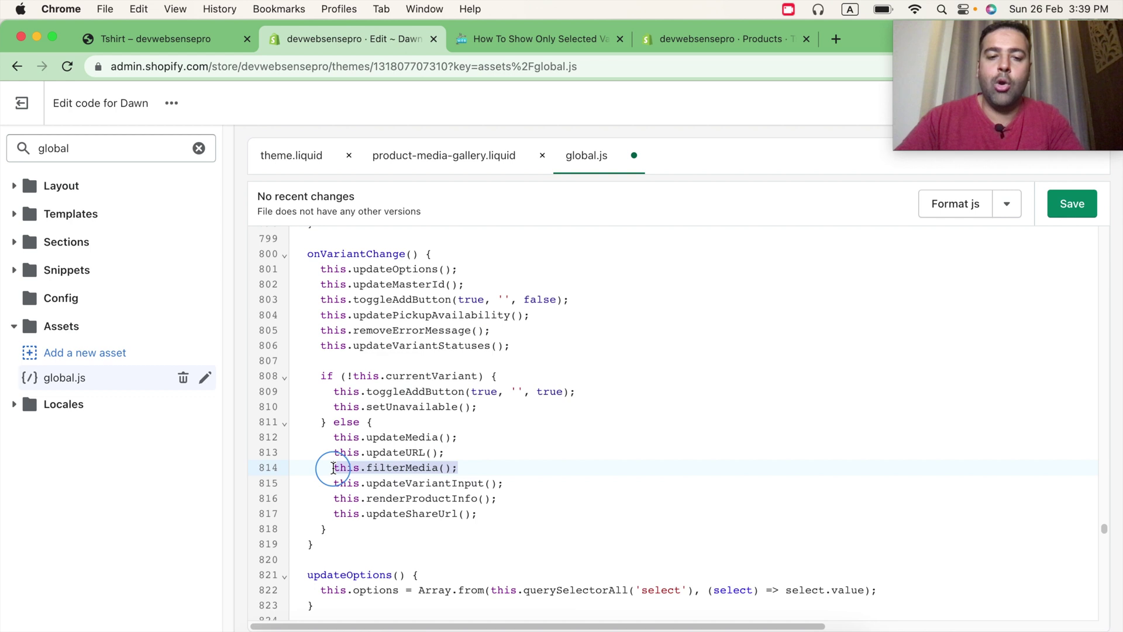
left_click(510, 467)
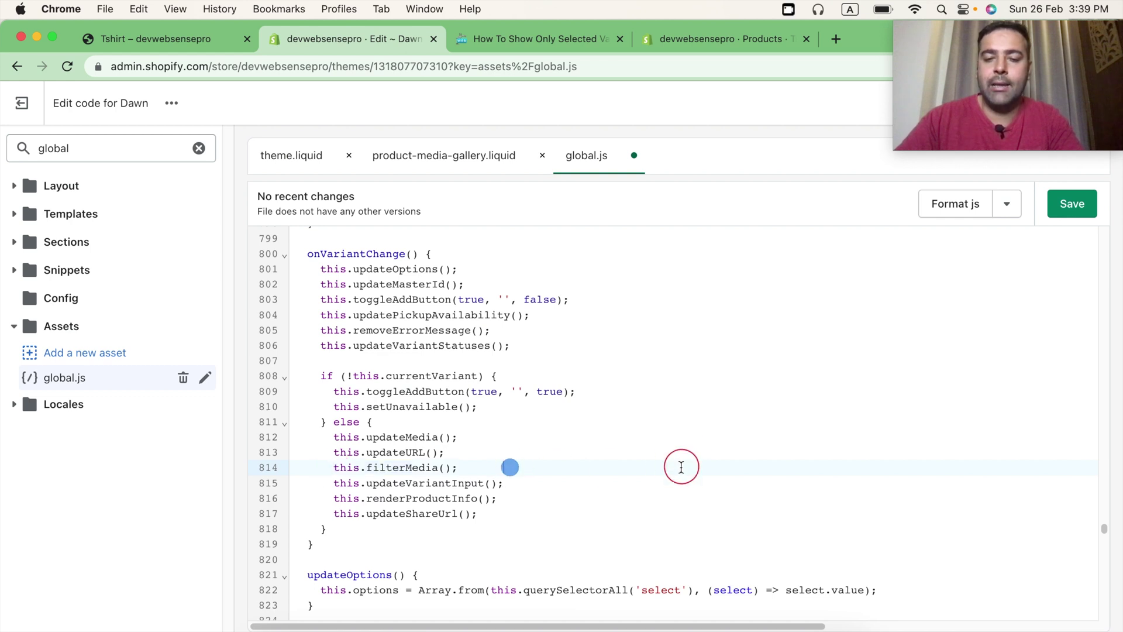
Save global.js with the added filterMedia() call
left_click(1084, 206)
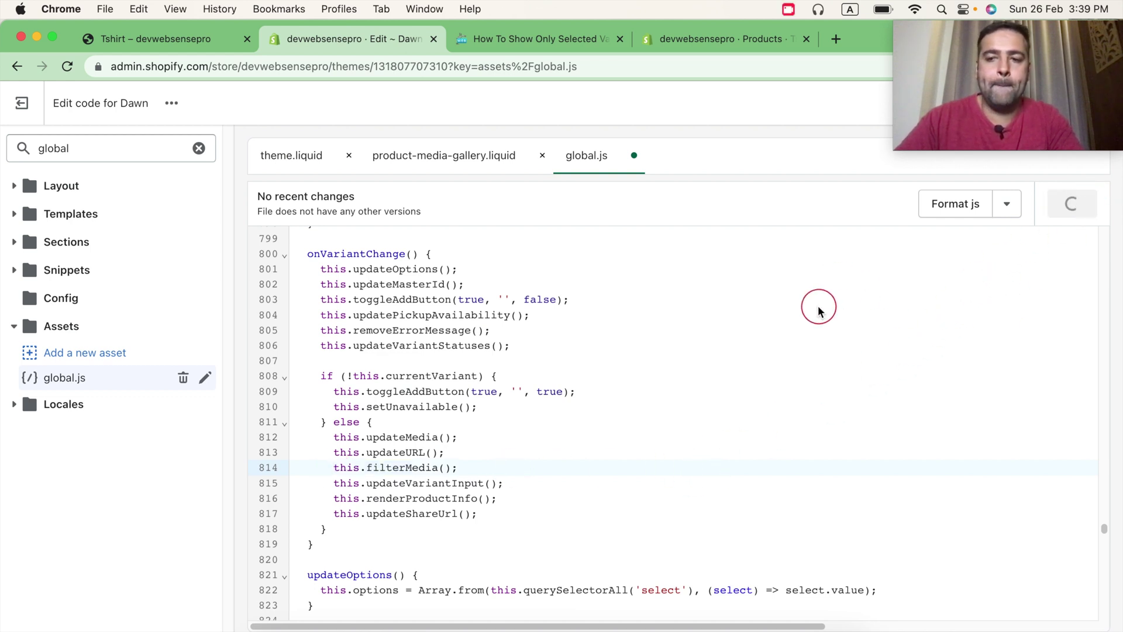
scroll(611, 320, "down", 2)
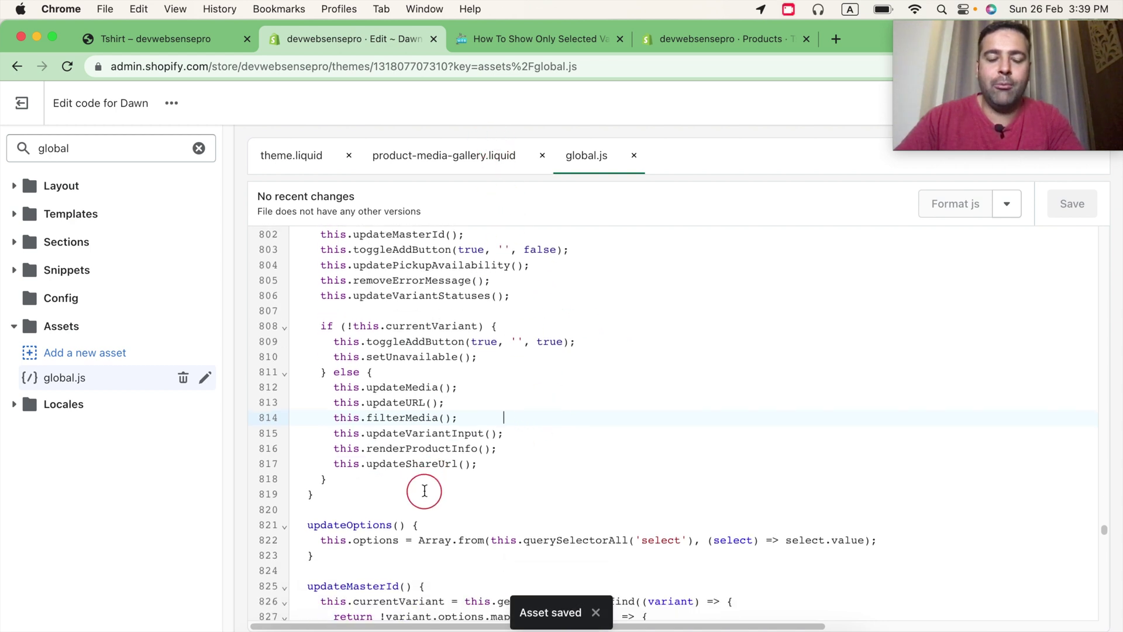
Copy the article's complete filterMedia() function, which goes at line 821 for Dawn 8.0.0
left_click(509, 41)
scroll(624, 235, "down", 8)
scroll(630, 259, "up", 3)
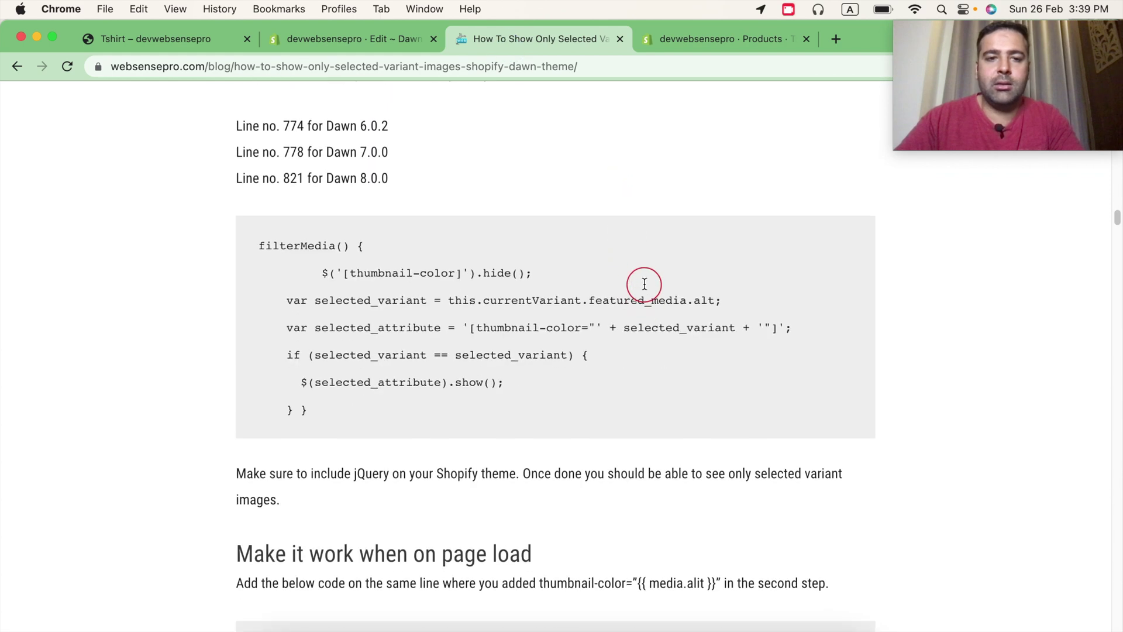
left_click_drag(329, 585, 248, 410)
left_click(368, 534)
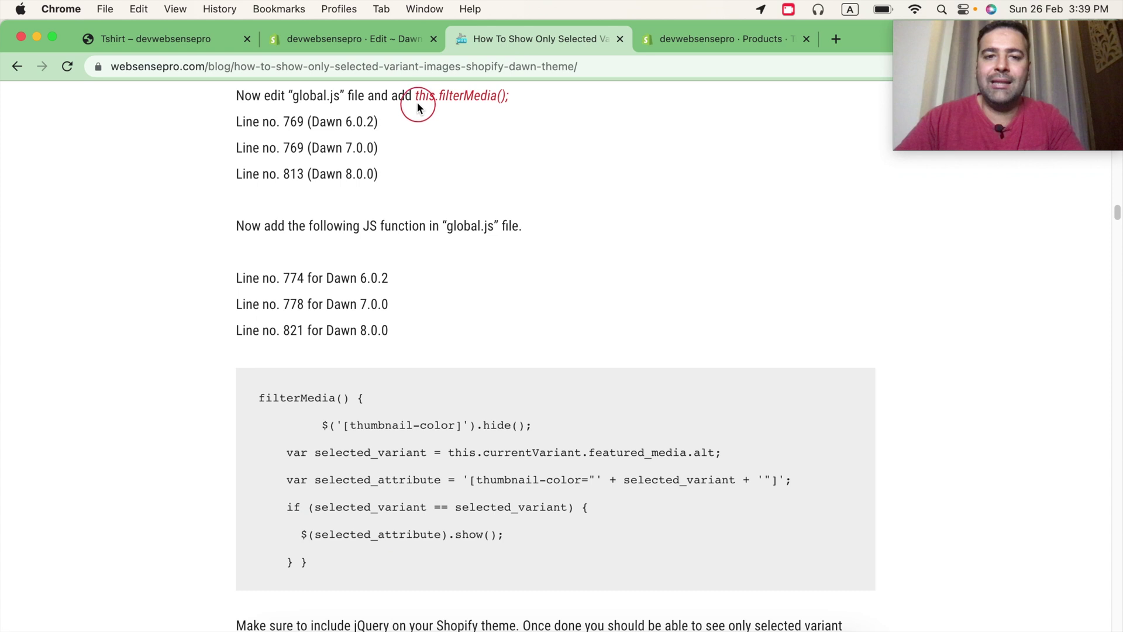
left_click_drag(418, 100, 509, 97)
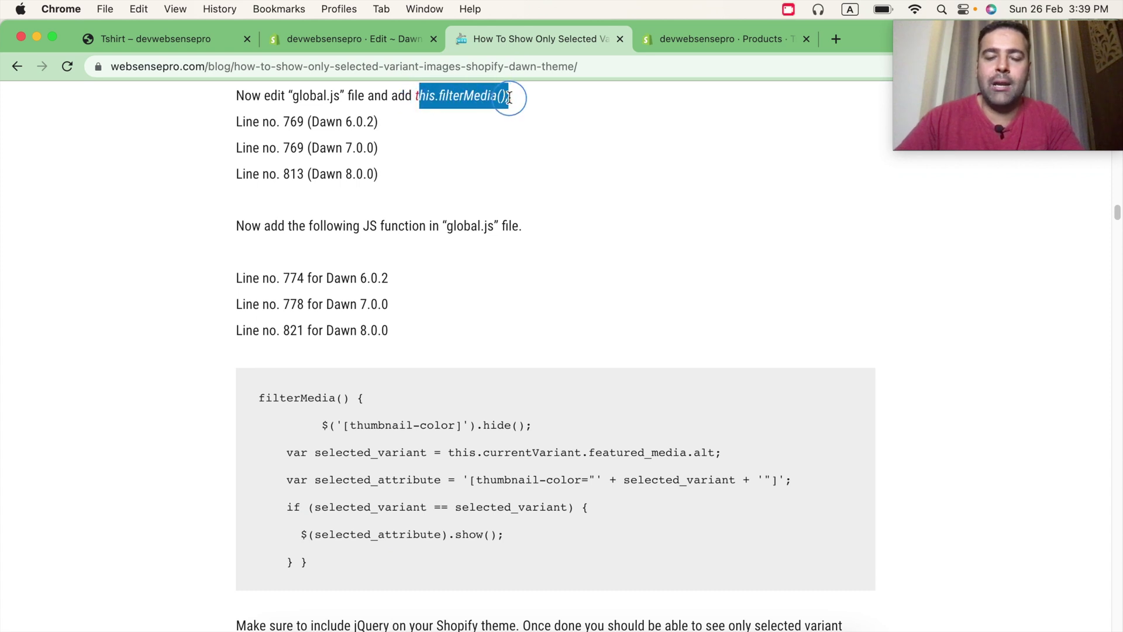
left_click_drag(305, 569, 252, 413)
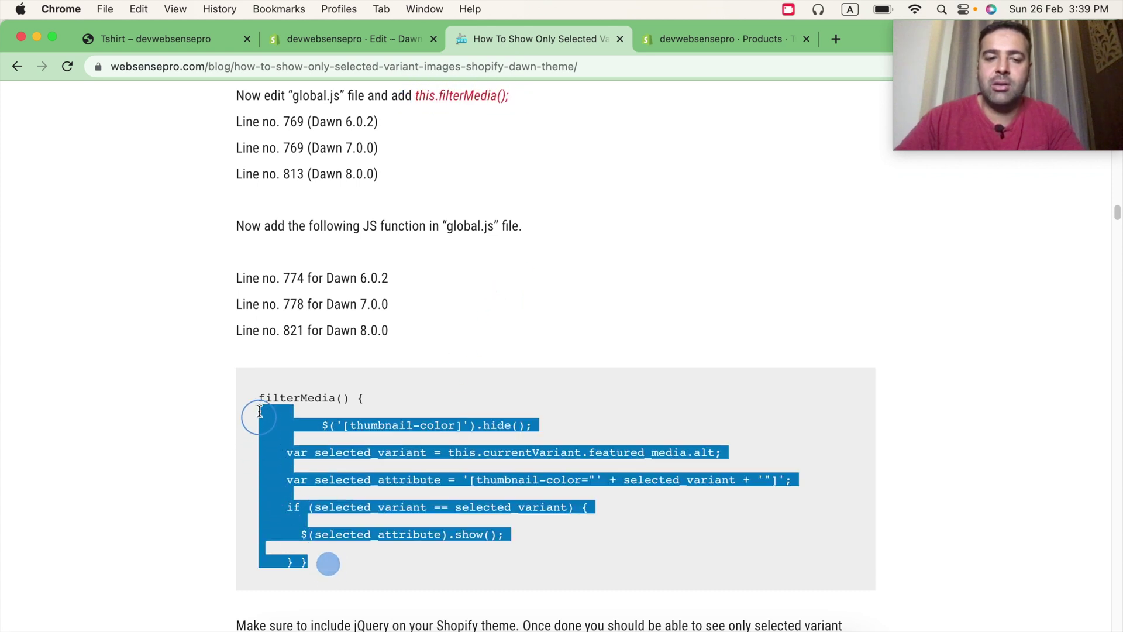
left_click_drag(322, 572, 243, 376)
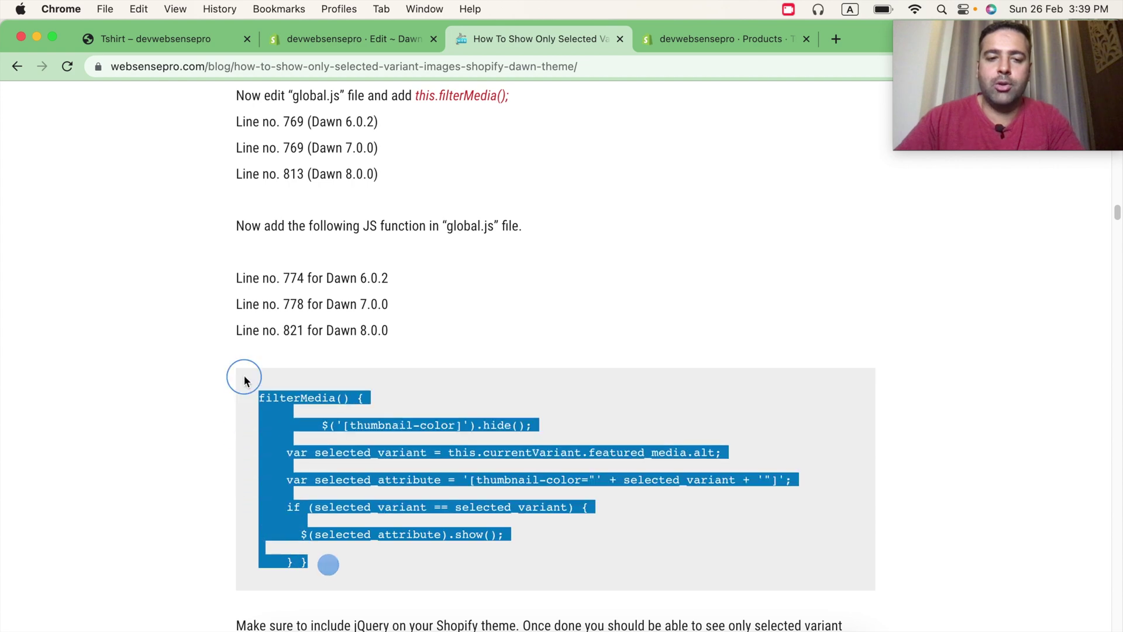
right_click(363, 459)
left_click(393, 483)
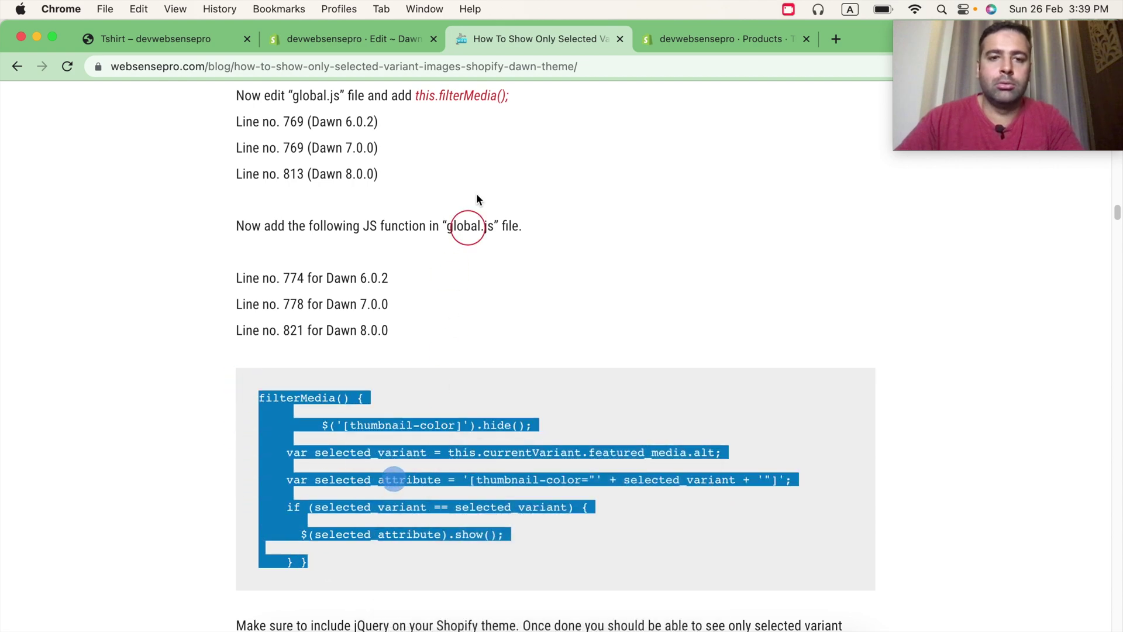
Paste the filterMedia() function at line 821 of global.js, between onVariantChange() and updateOptions()
left_click(380, 39)
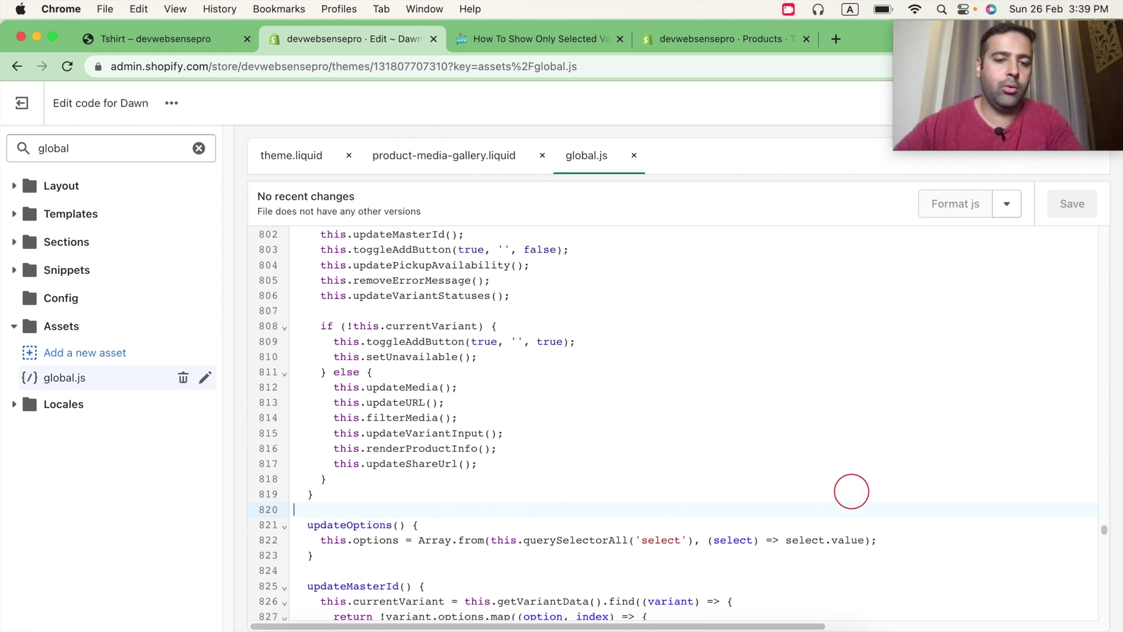
key("Return")
key("Return")
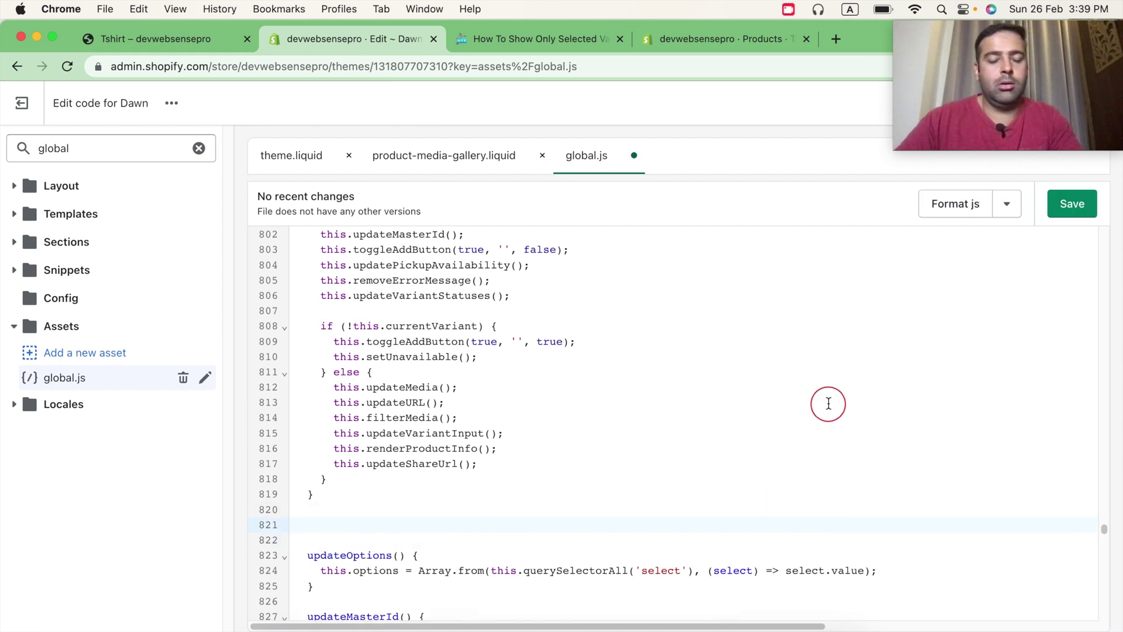
right_click(332, 523)
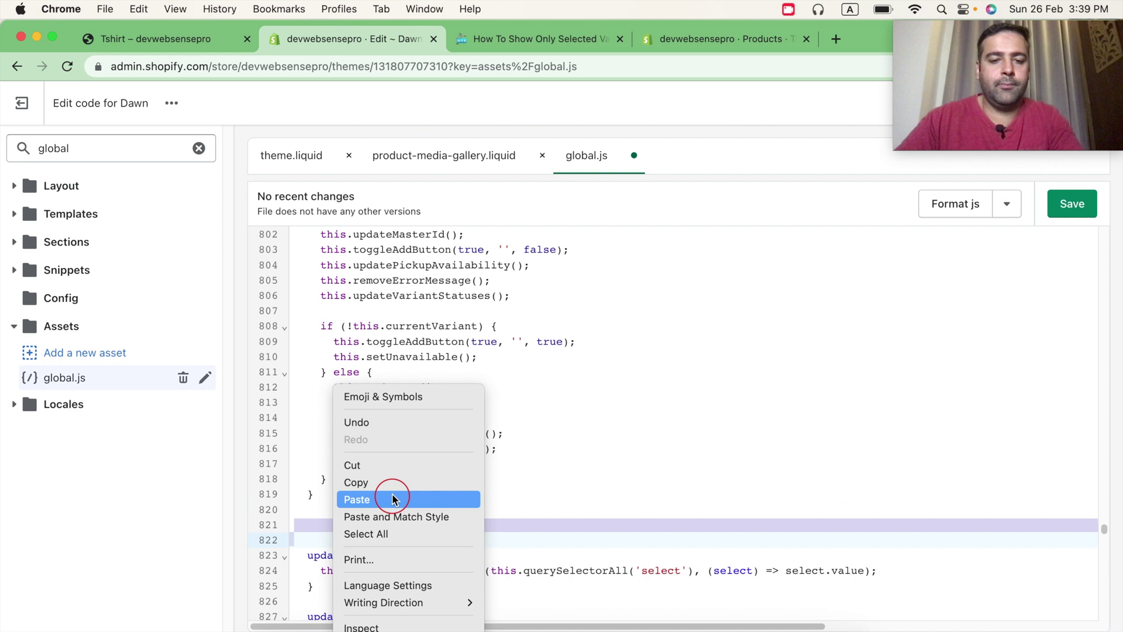
left_click(391, 499)
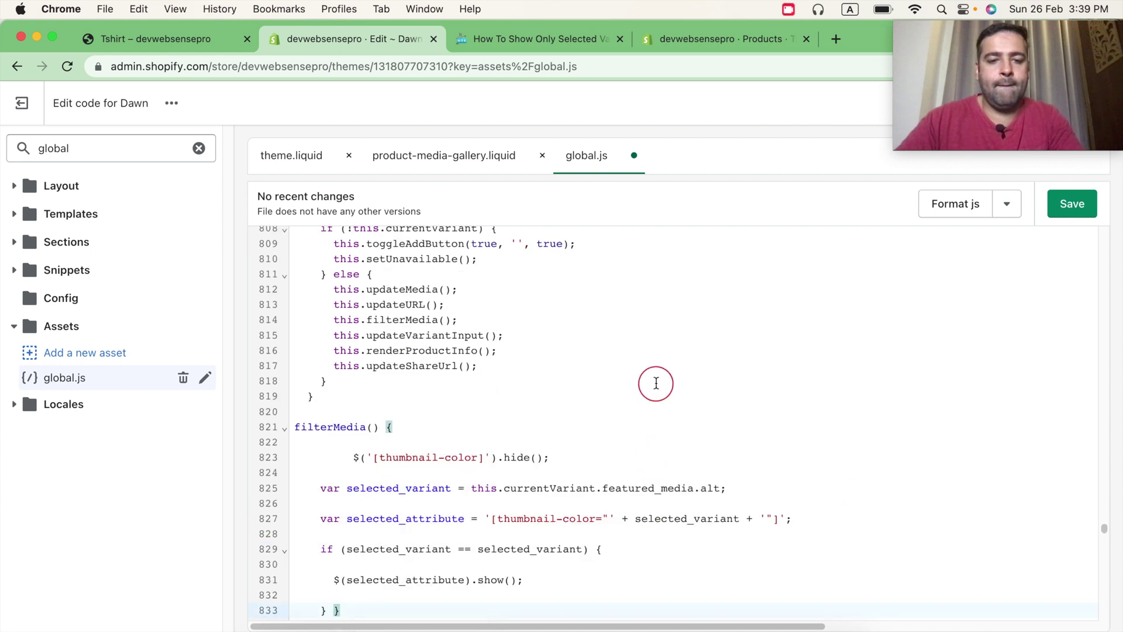
Add a line break after the closing brace of filterMedia() on line 833 and save global.js
scroll(656, 383, "down", 1)
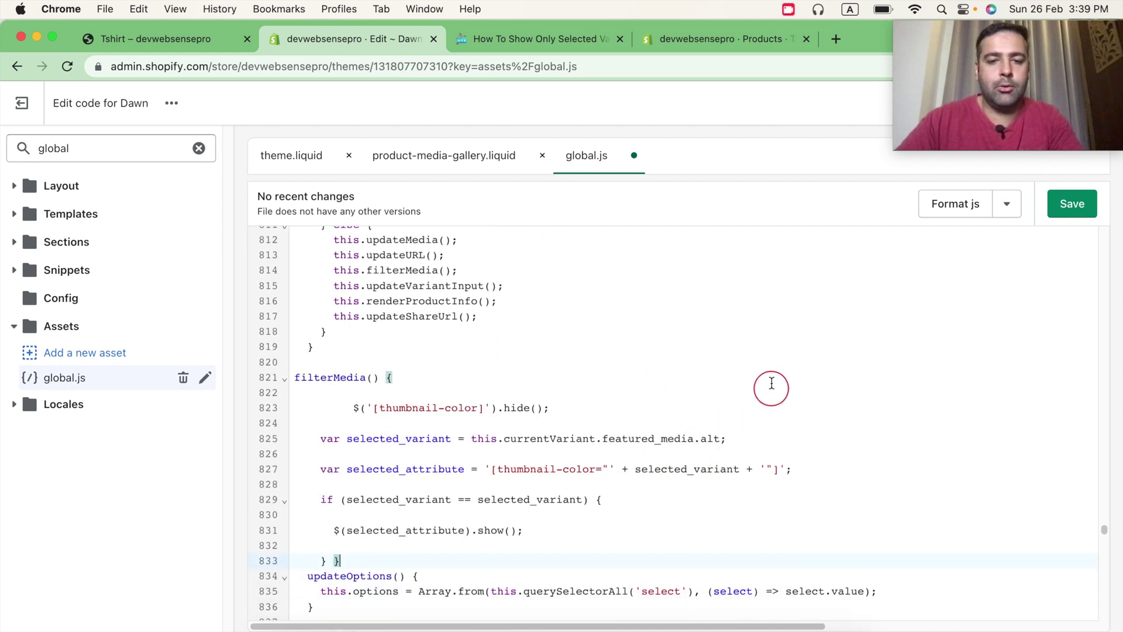
scroll(772, 391, "down", 1)
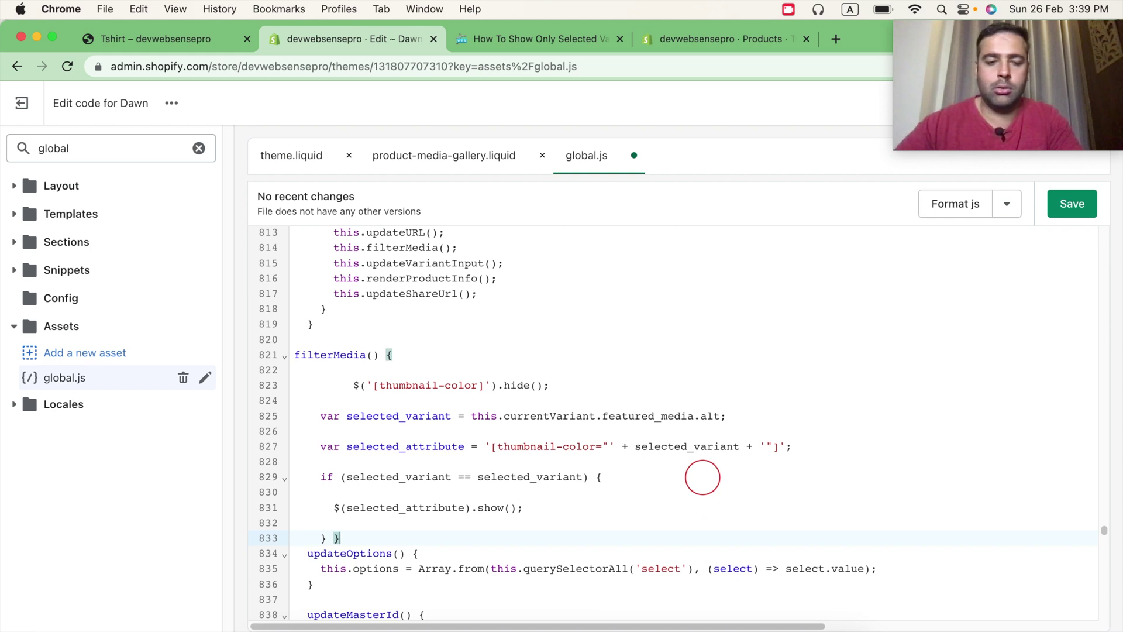
key("Return")
left_click(1076, 206)
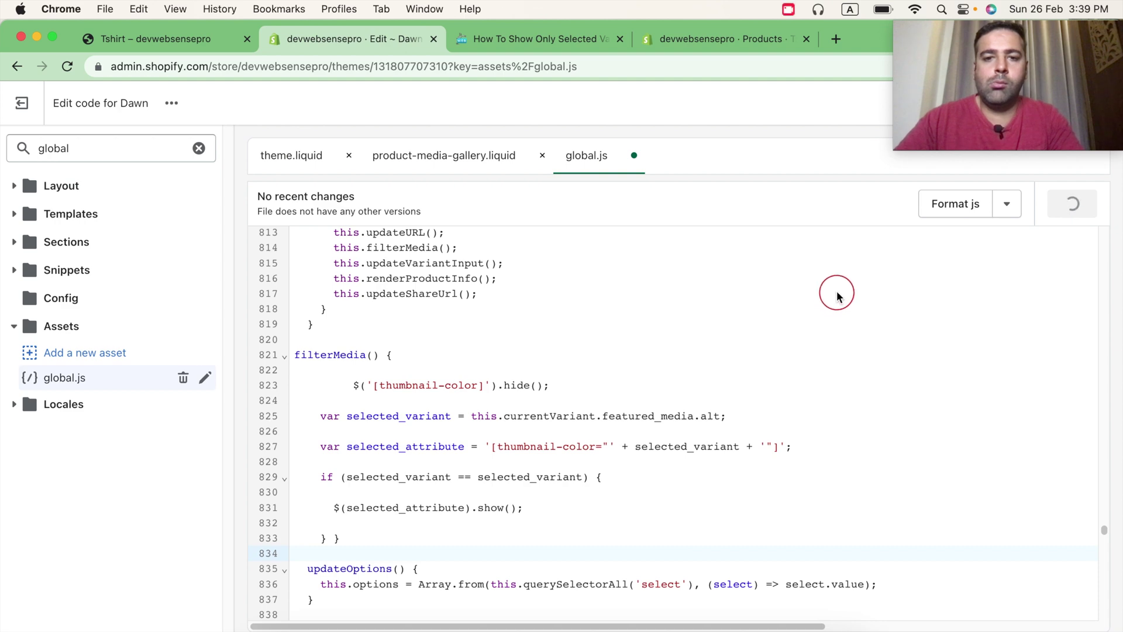
Read the article's jQuery note and page-load section below the filterMedia() code
left_click(545, 32)
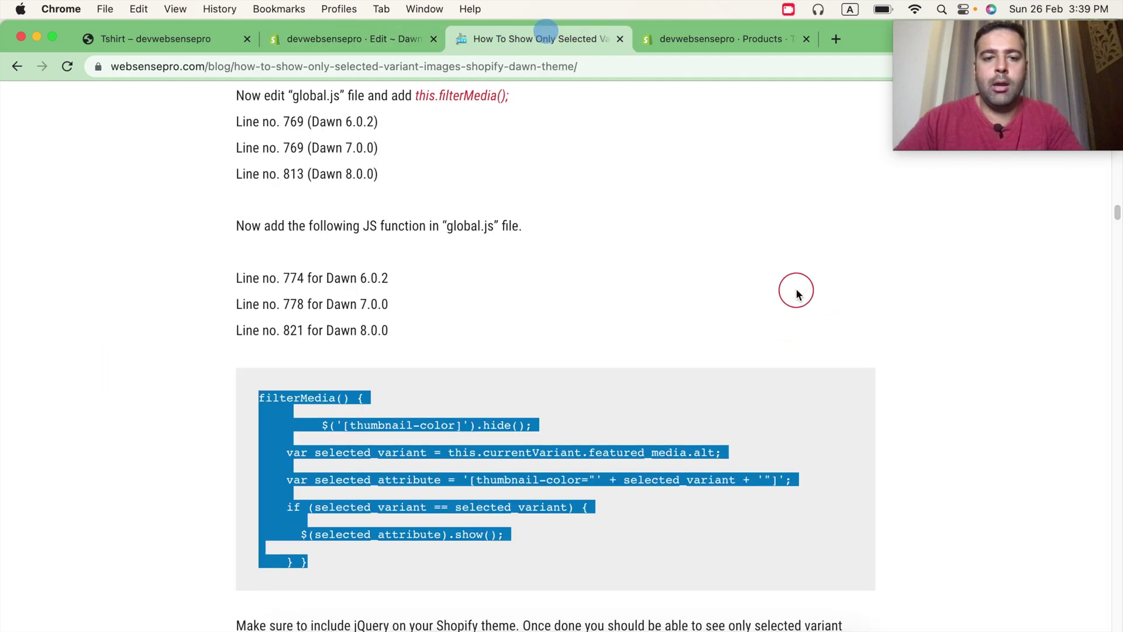
scroll(798, 292, "down", 6)
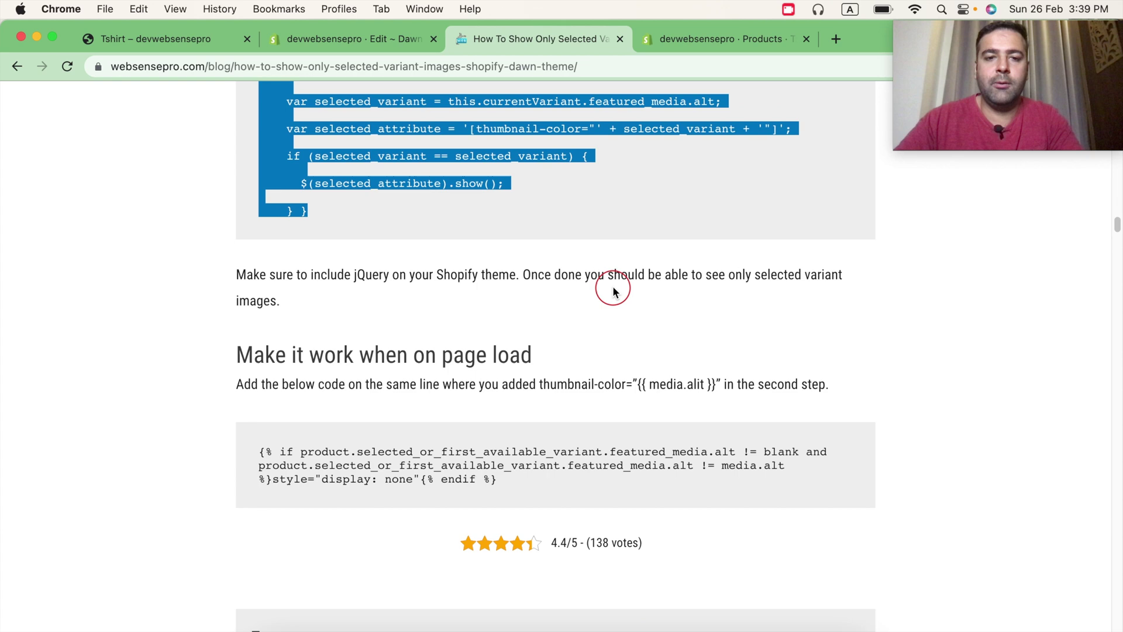
scroll(550, 278, "up", 1)
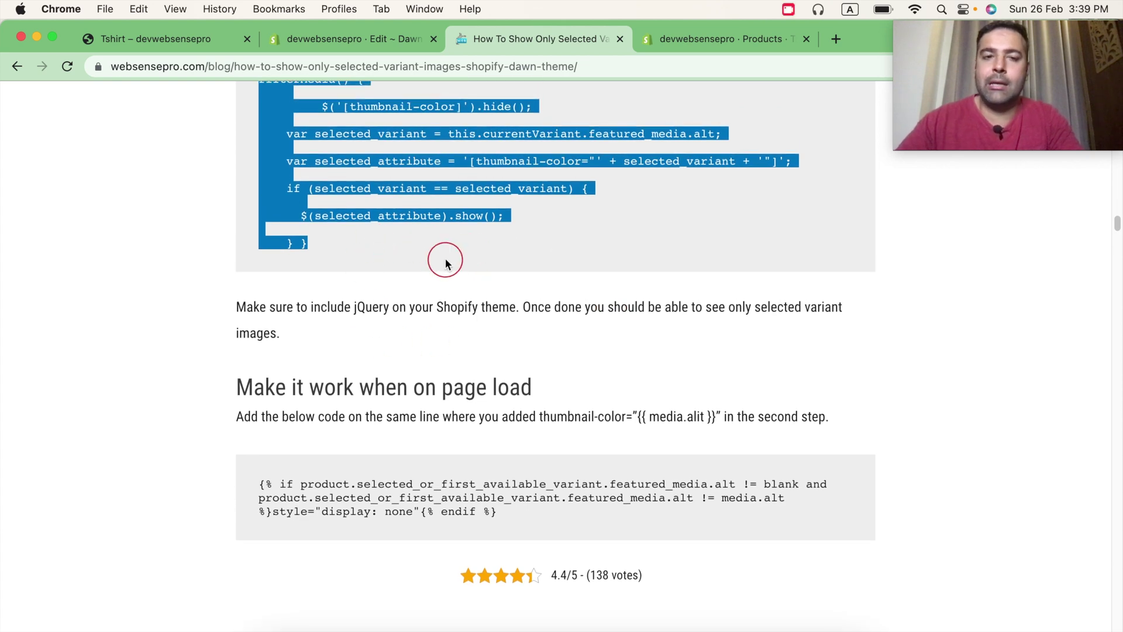
Review the Tshirt product page in the store preview and reload it
left_click(126, 37)
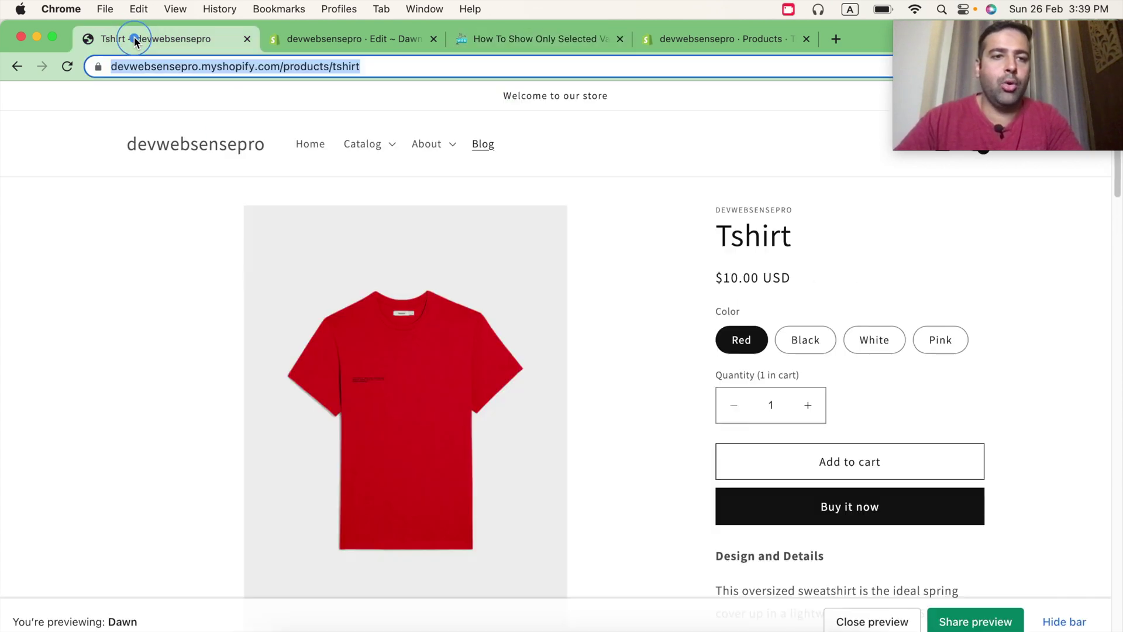
scroll(152, 262, "down", 6)
scroll(140, 234, "up", 5)
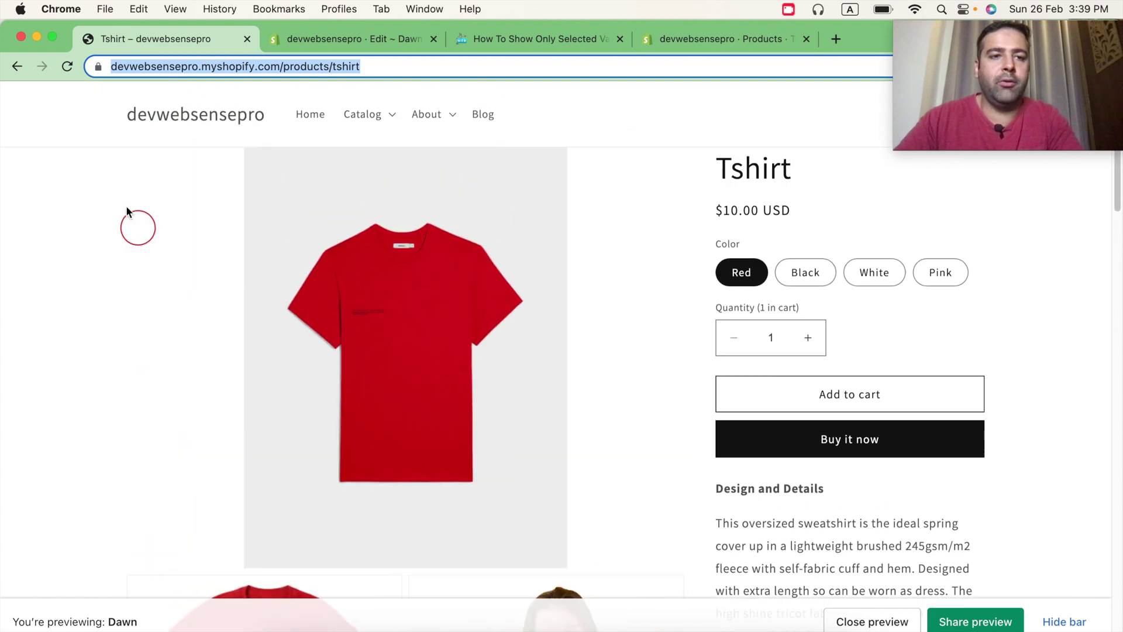
left_click(67, 67)
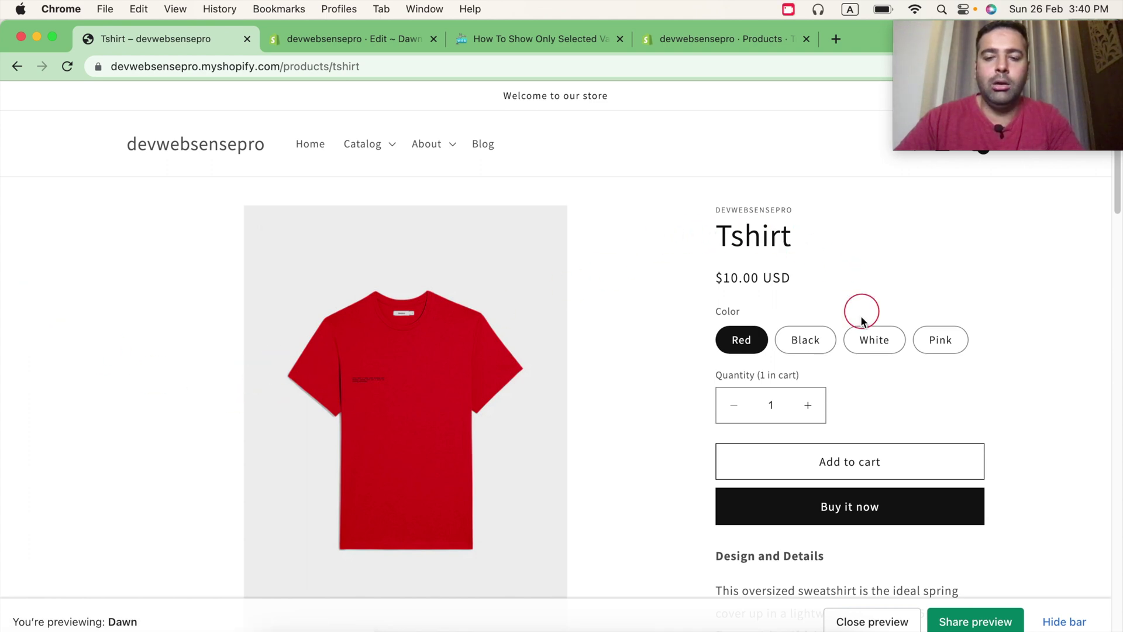
Test the image filtering on the Tshirt page by selecting Black, White, Pink and Red, checking the gallery images
left_click(817, 348)
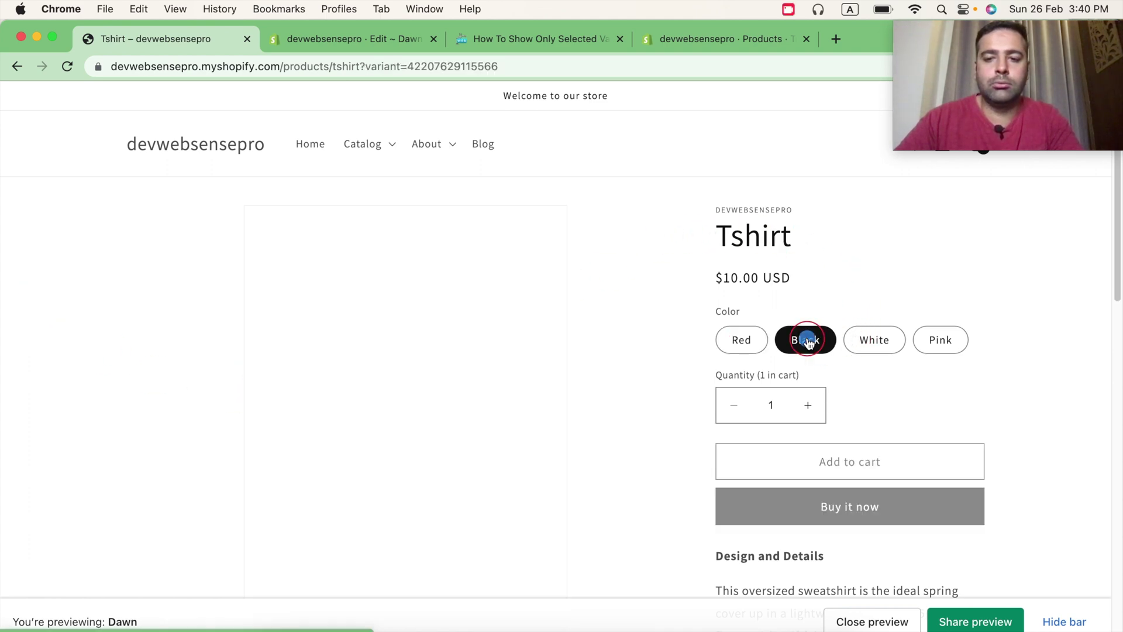
scroll(634, 233, "down", 10)
scroll(461, 307, "up", 8)
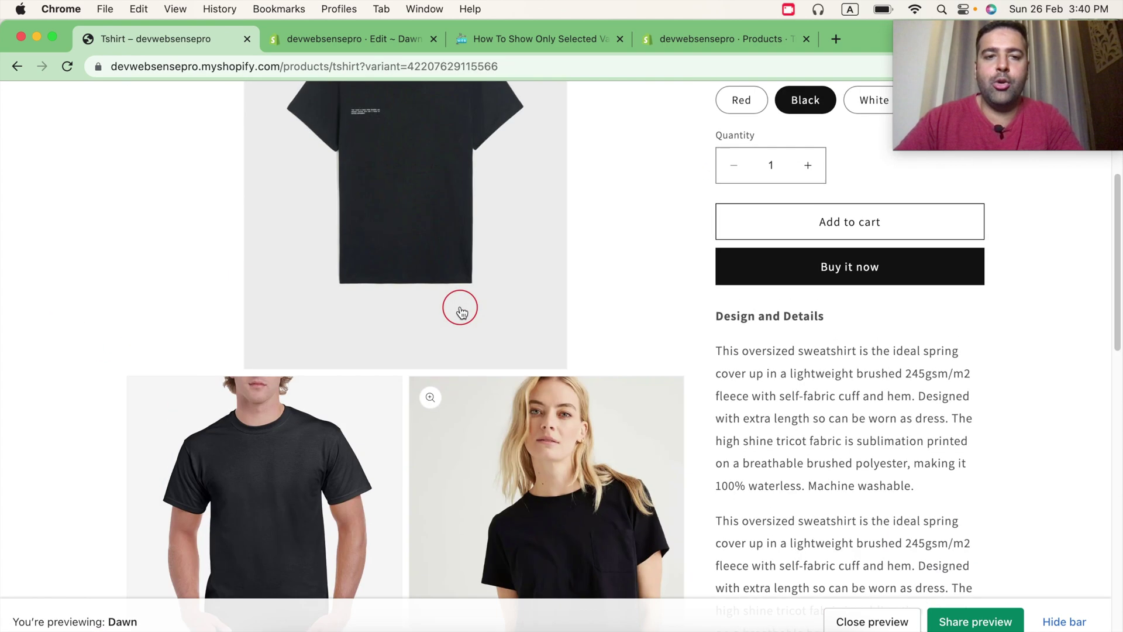
scroll(462, 236, "down", 9)
scroll(462, 236, "up", 6)
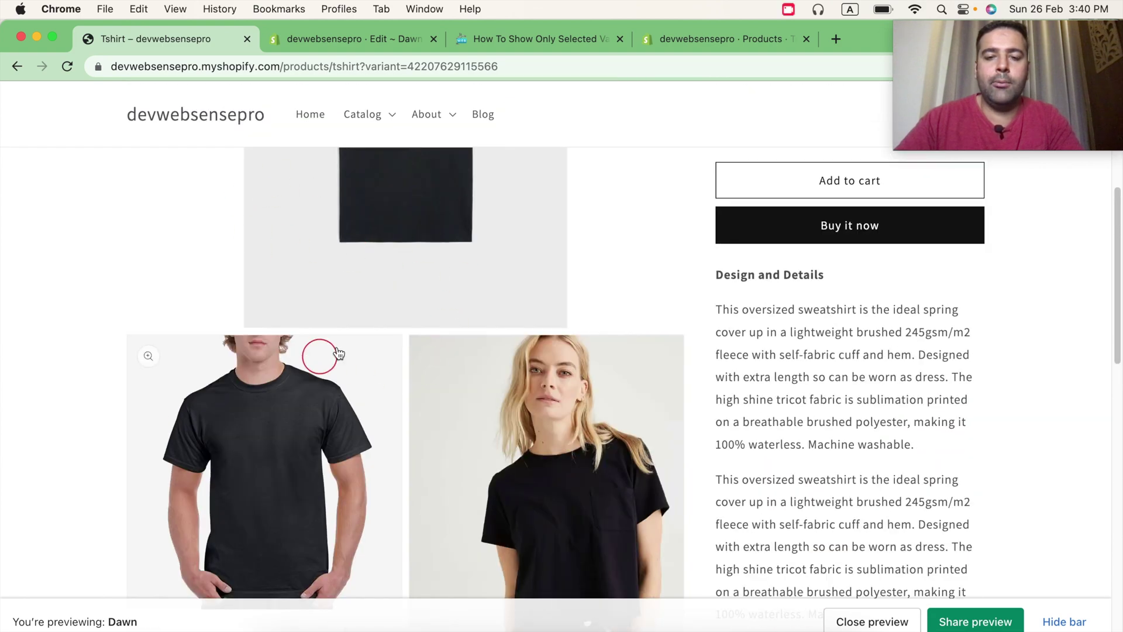
scroll(452, 383, "up", 3)
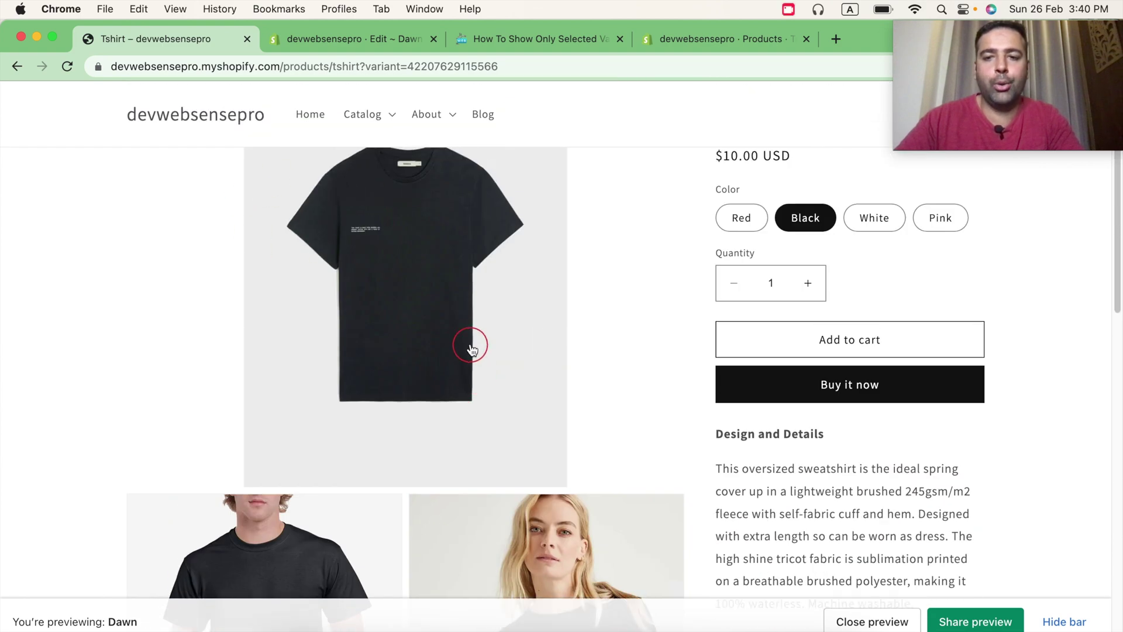
left_click(877, 218)
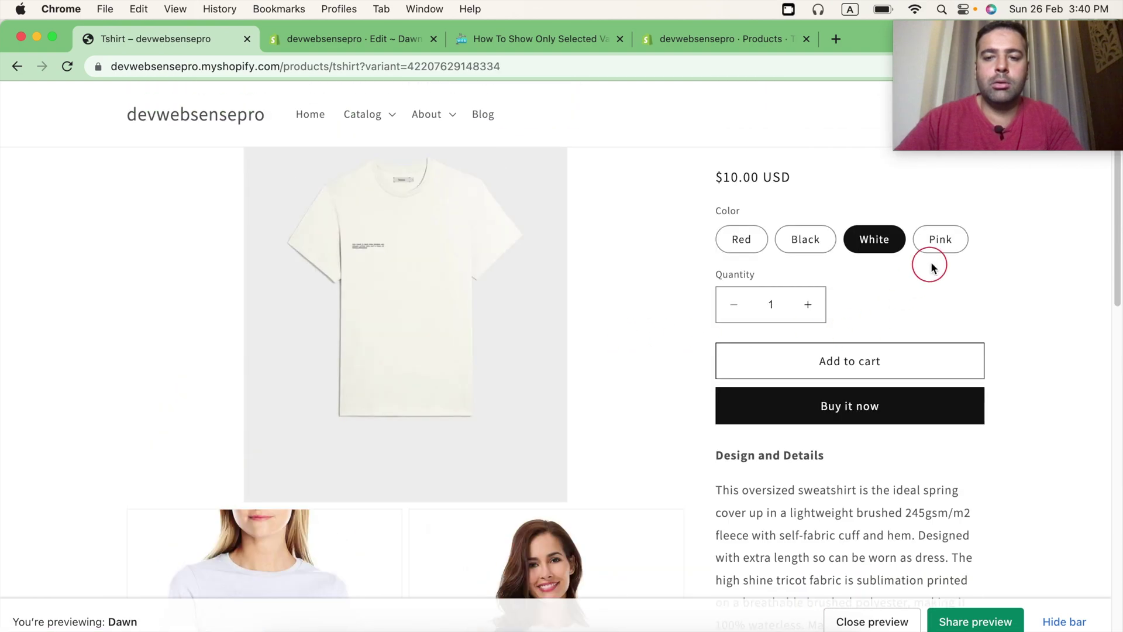
left_click(936, 250)
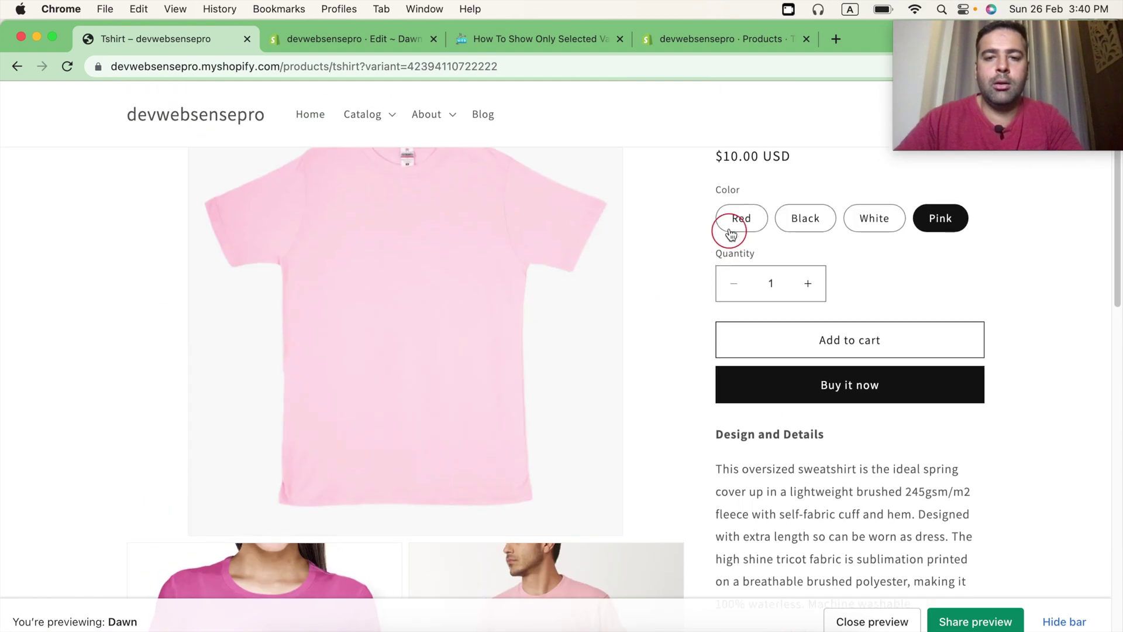
left_click(730, 233)
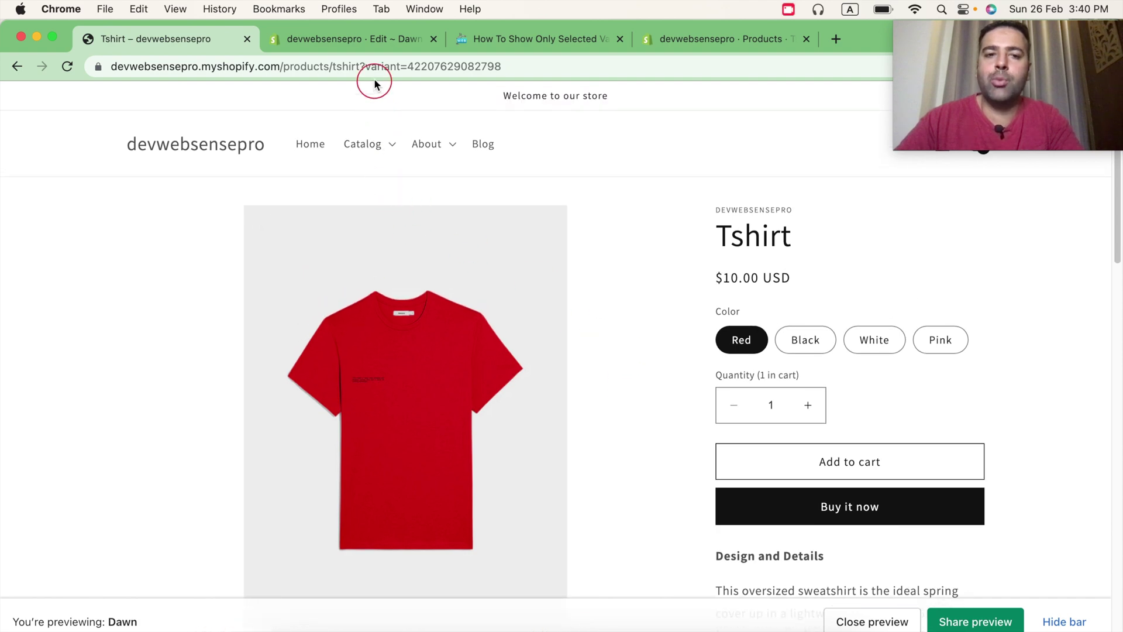
Reload the Tshirt page at the Red variant's URL and examine which gallery images load initially
left_click(375, 75)
key("Return")
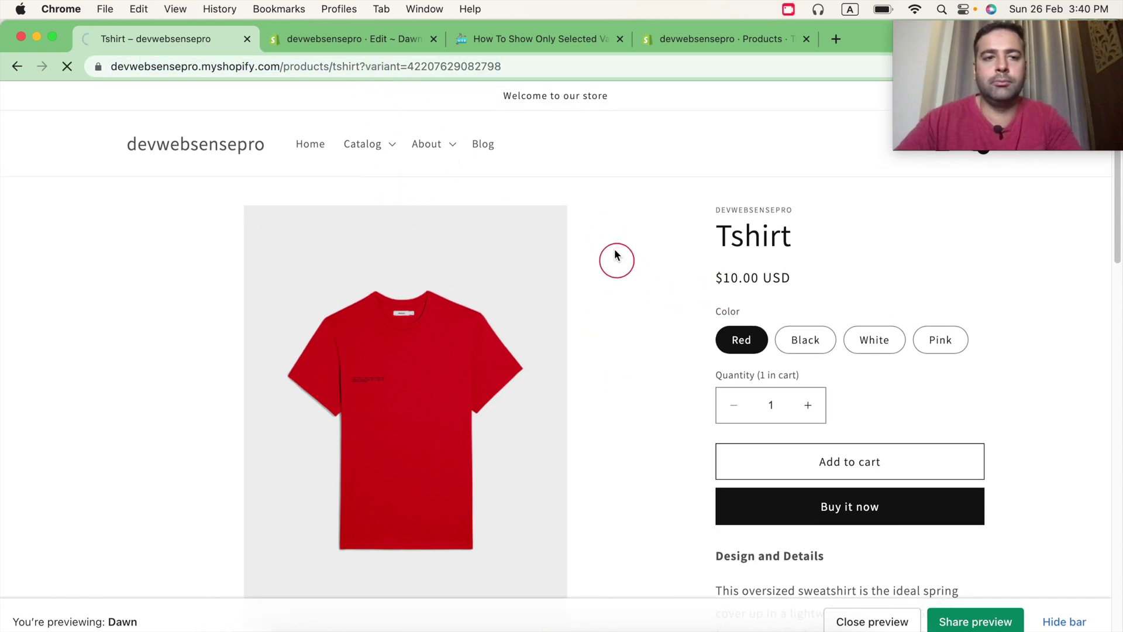
scroll(613, 242, "down", 10)
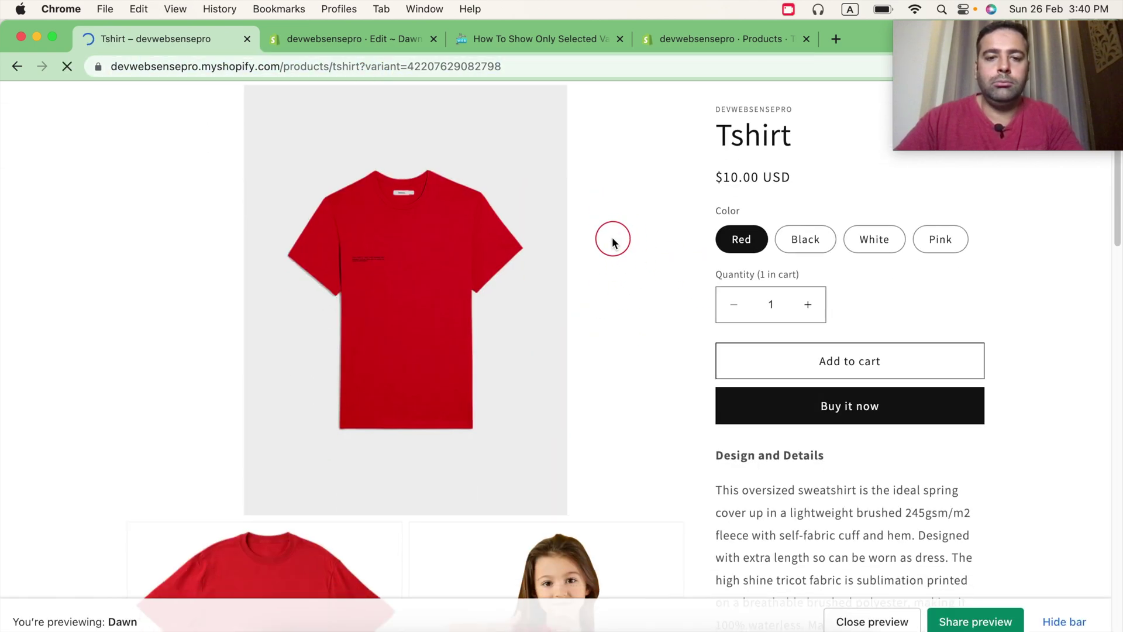
scroll(644, 245, "down", 12)
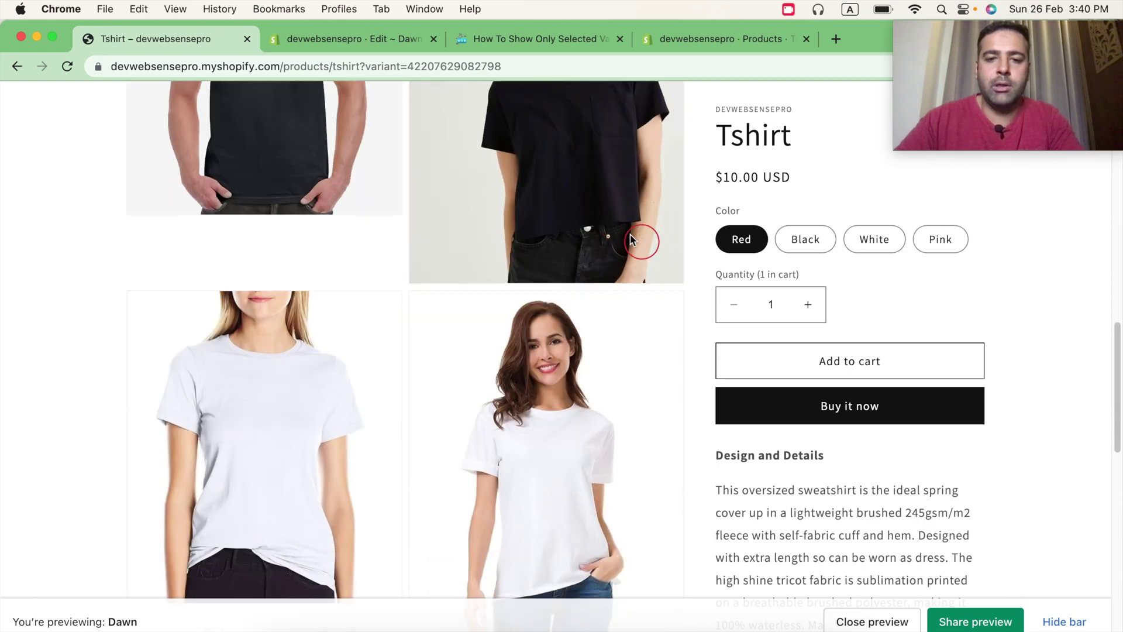
scroll(466, 316, "up", 8)
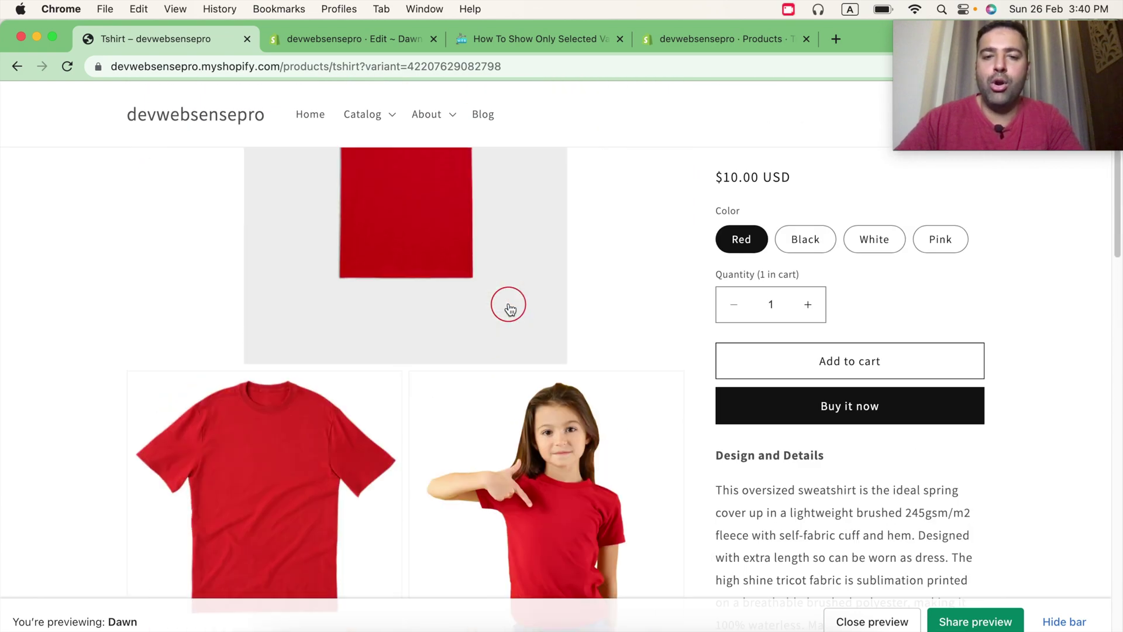
scroll(509, 306, "up", 5)
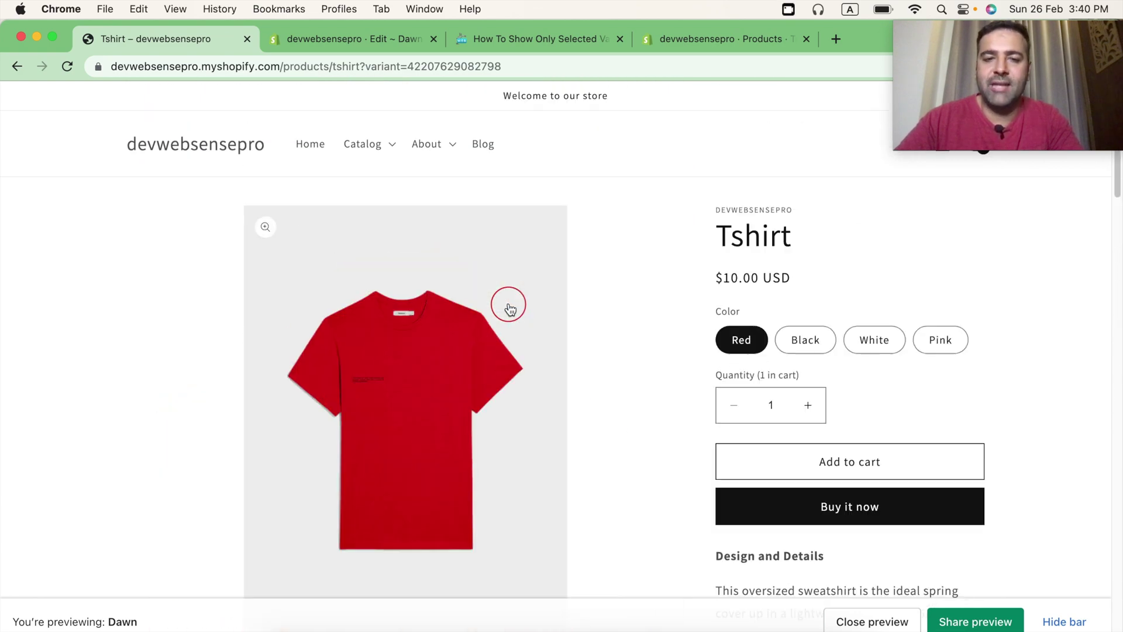
Read the article's "Make it work when on page load" section, noting where the Liquid condition goes relative to the thumbnail-color attribute
left_click(479, 45)
left_click(521, 278)
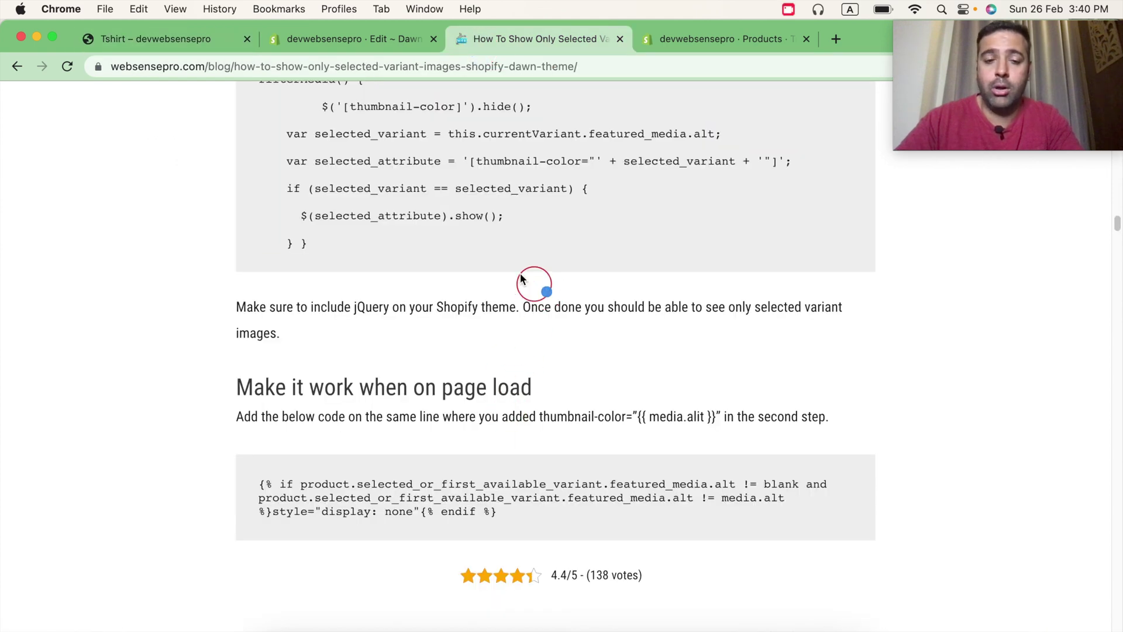
scroll(486, 257, "down", 3)
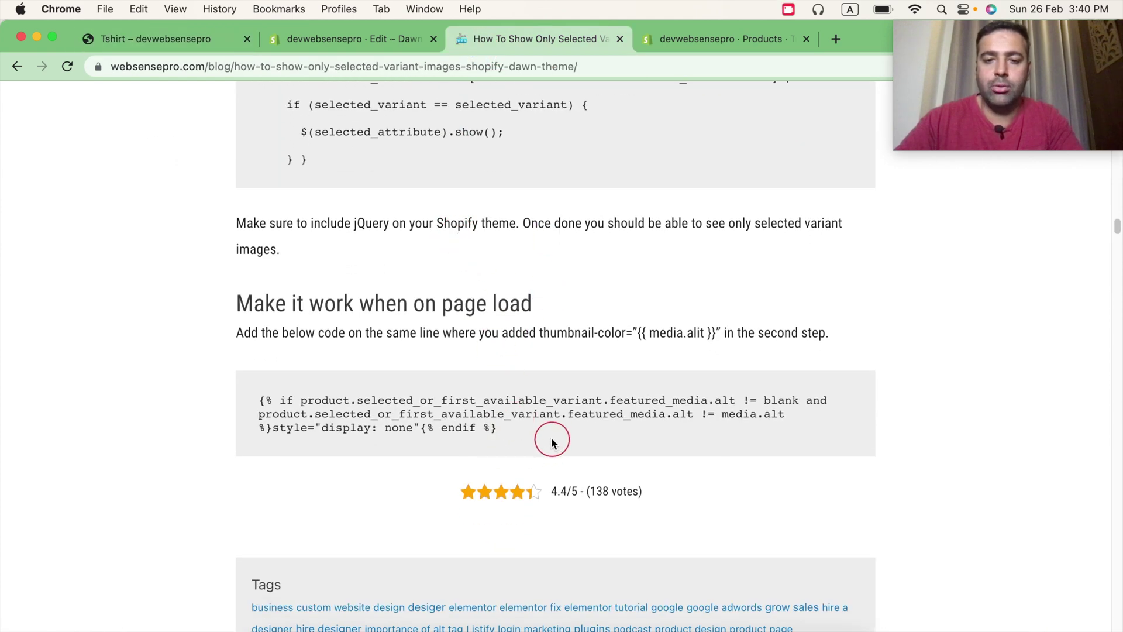
left_click_drag(243, 307, 537, 306)
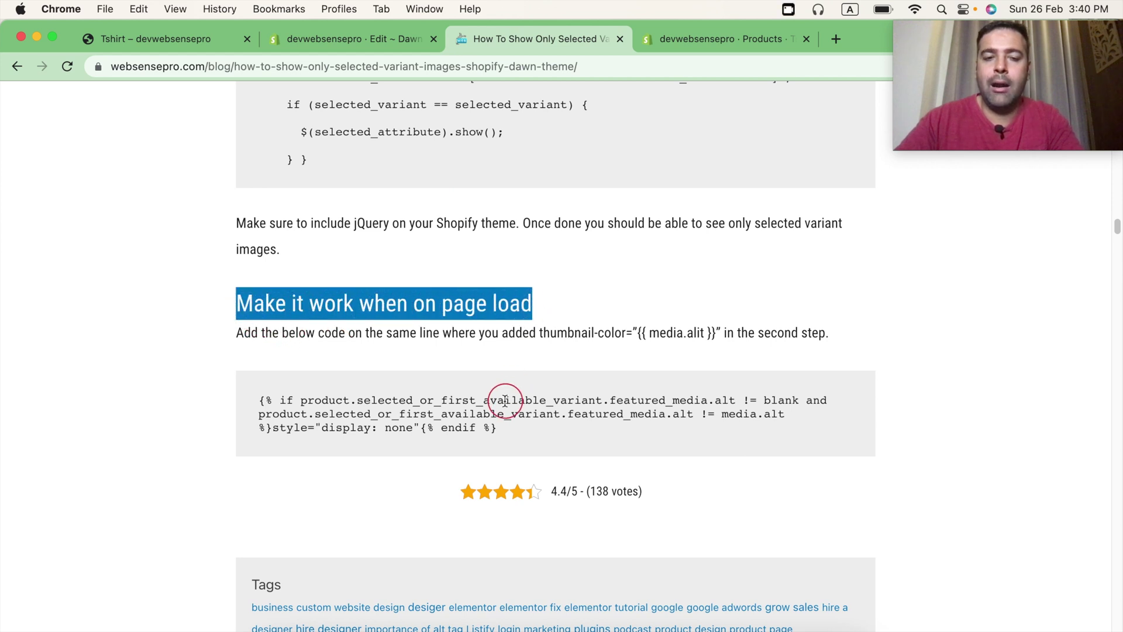
left_click(506, 433)
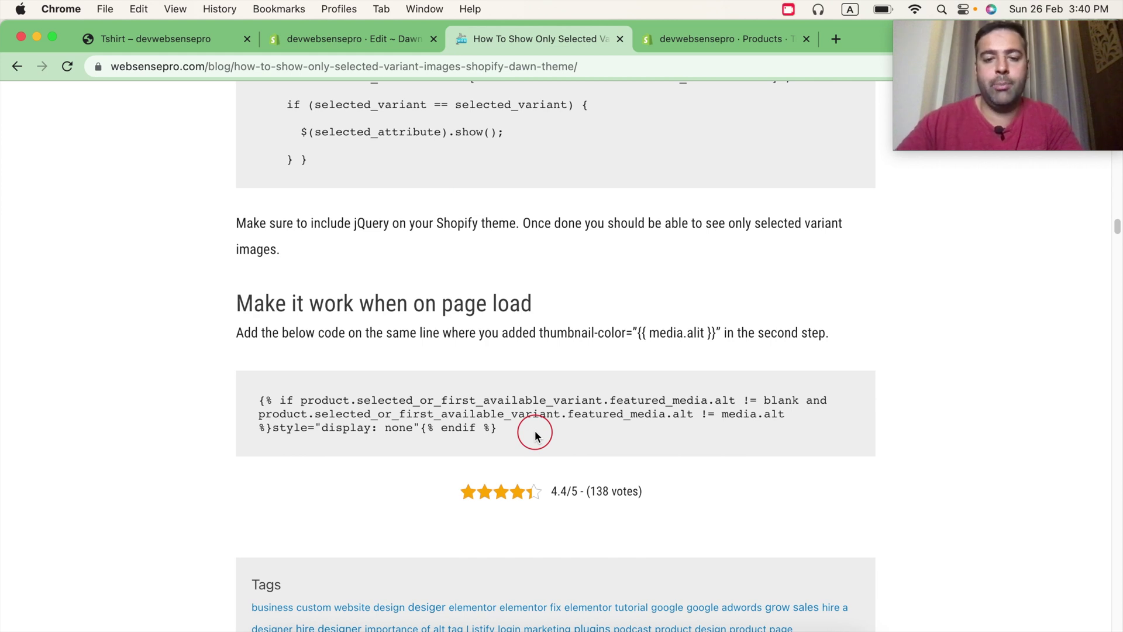
left_click_drag(535, 435, 261, 404)
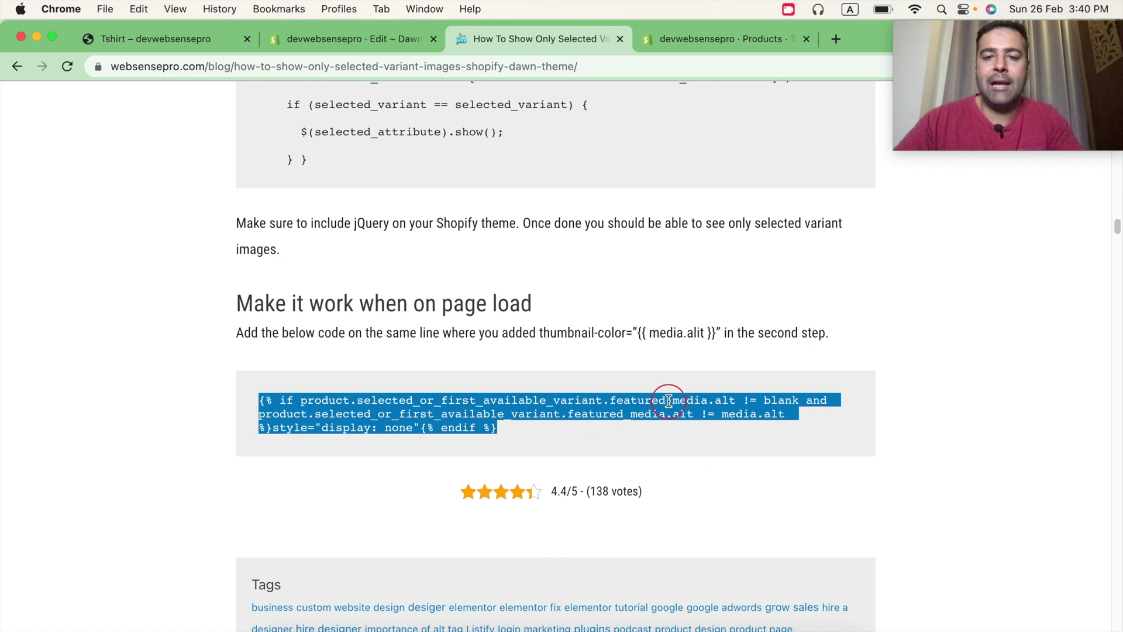
left_click_drag(539, 333, 728, 331)
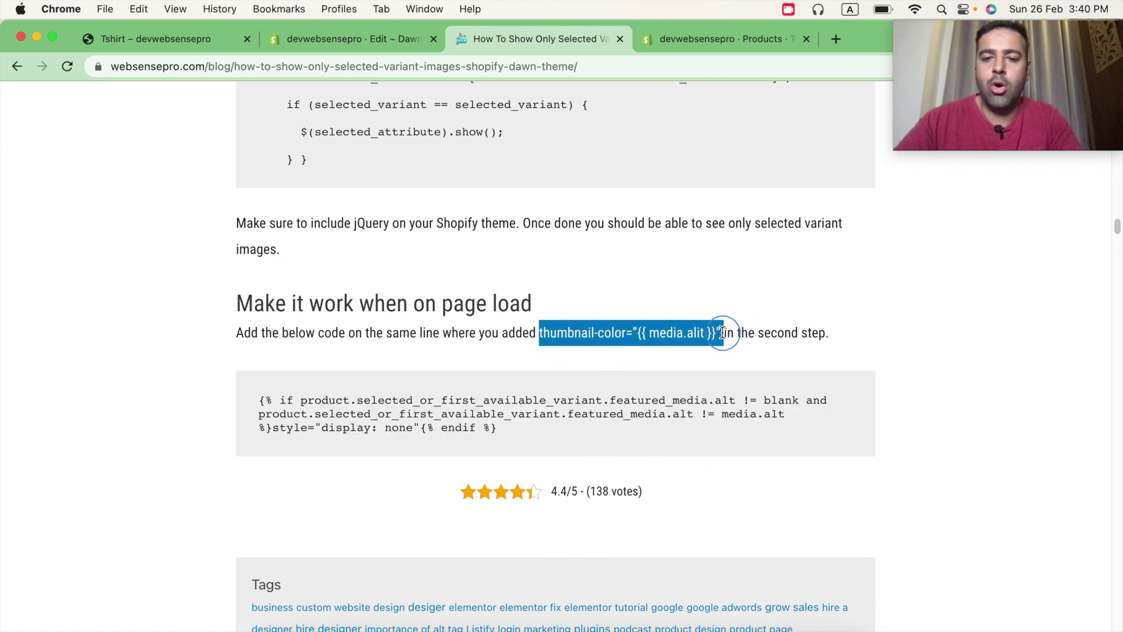
left_click_drag(781, 339, 747, 343)
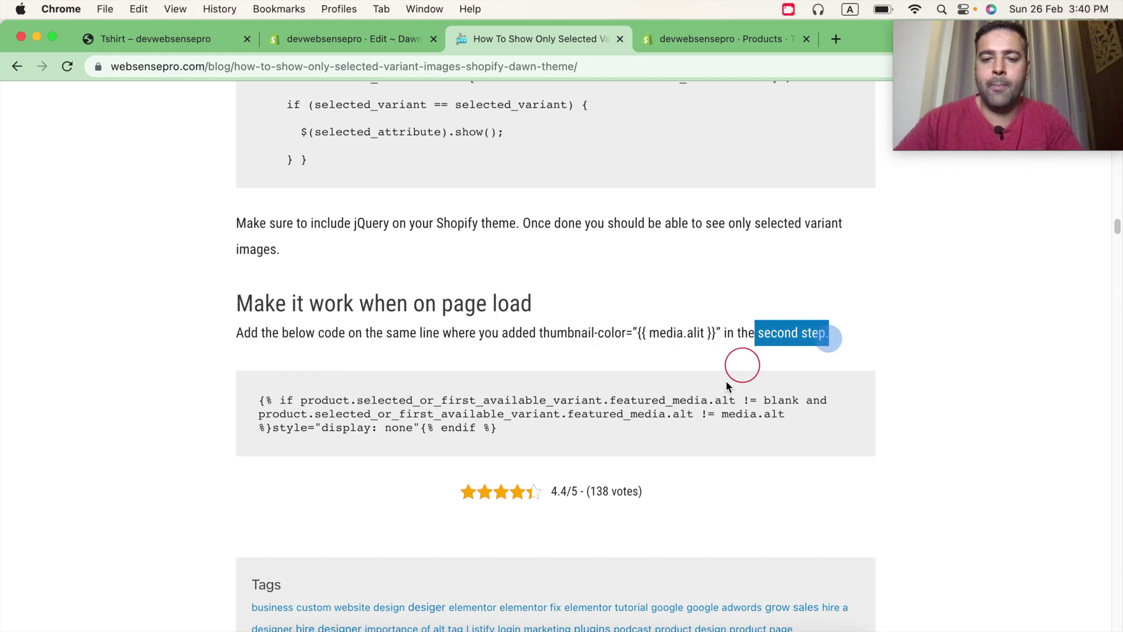
Copy the article's complete page-load Liquid condition, from {% if product.selected_or_first_available_variant.featured_media.alt through style="display: none"{% endif %}
left_click(471, 431)
left_click_drag(497, 434, 261, 396)
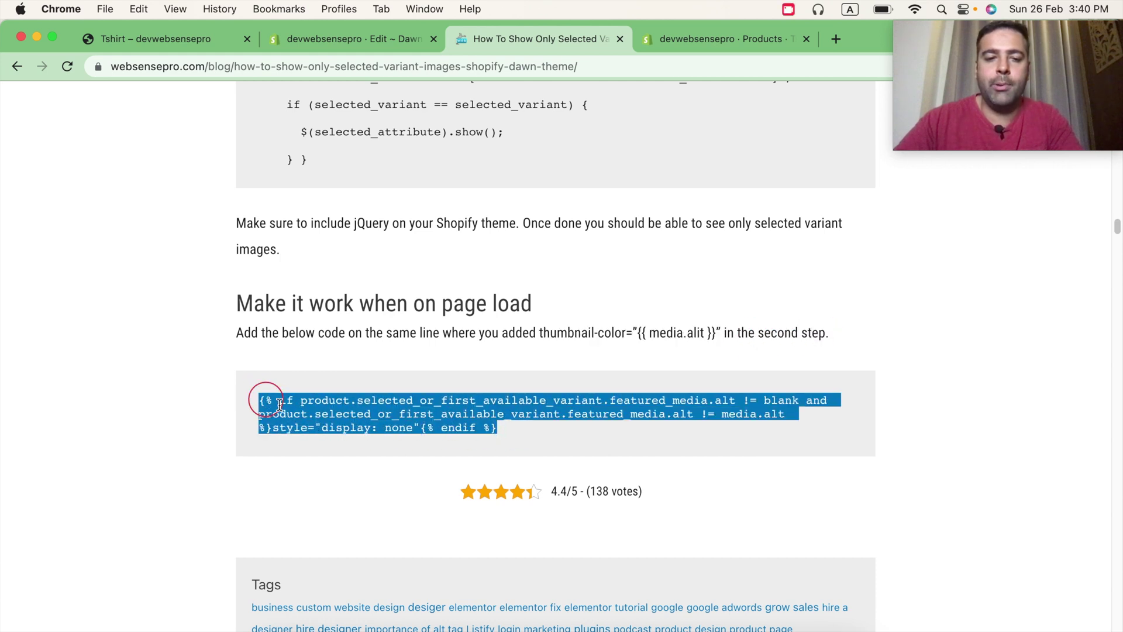
right_click(344, 420)
left_click(361, 451)
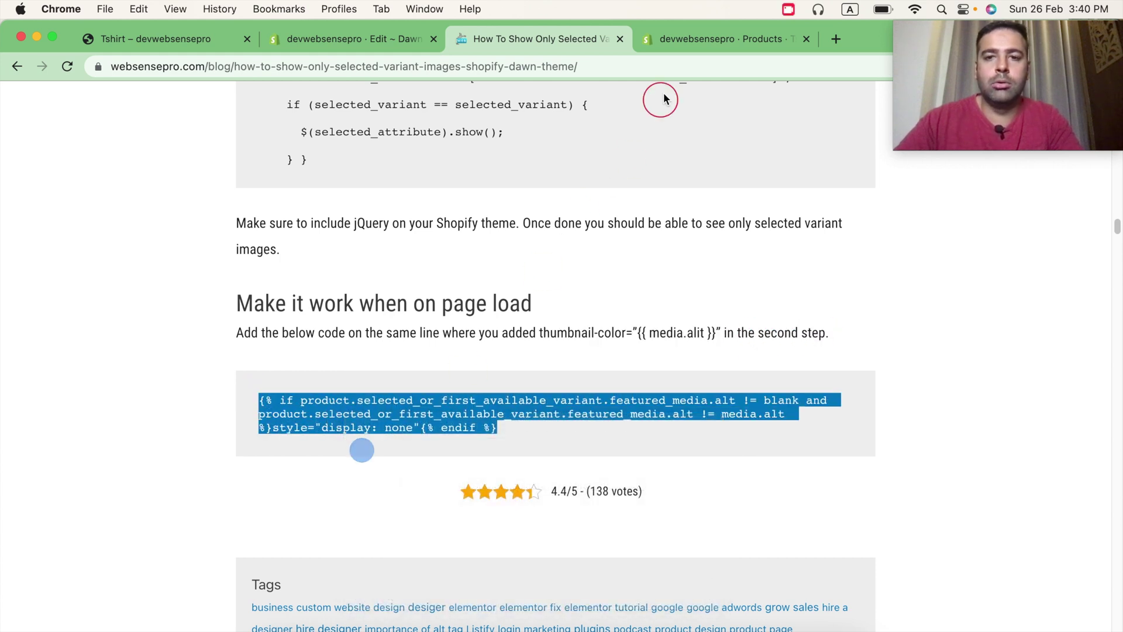
Return to the Dawn theme code editor and bring up the product-media-gallery.liquid file
left_click(687, 47)
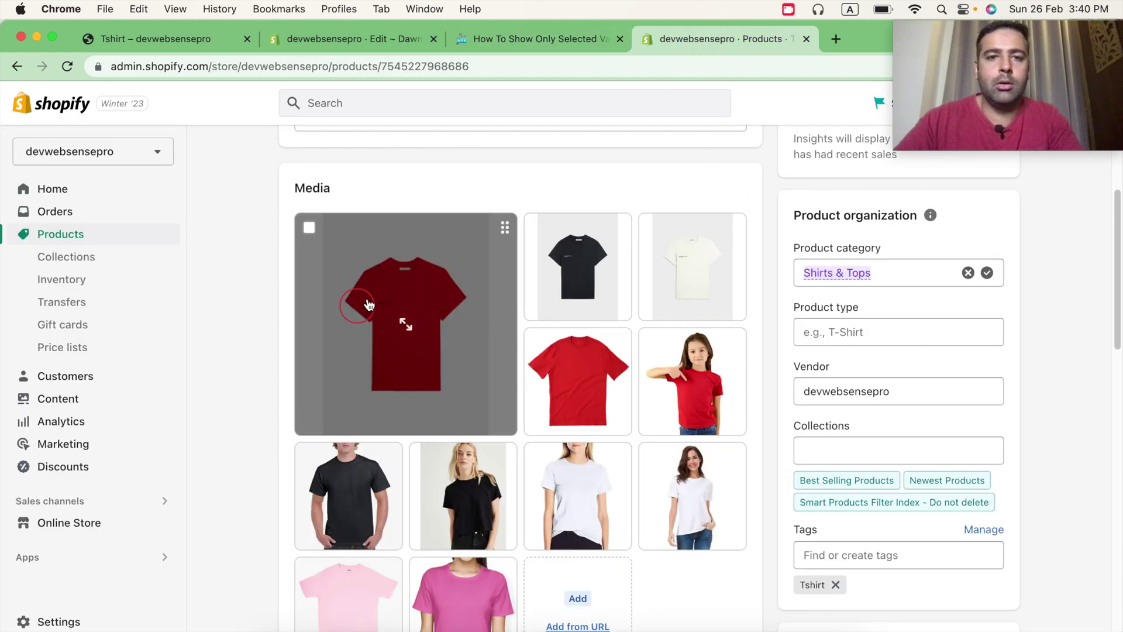
left_click(378, 45)
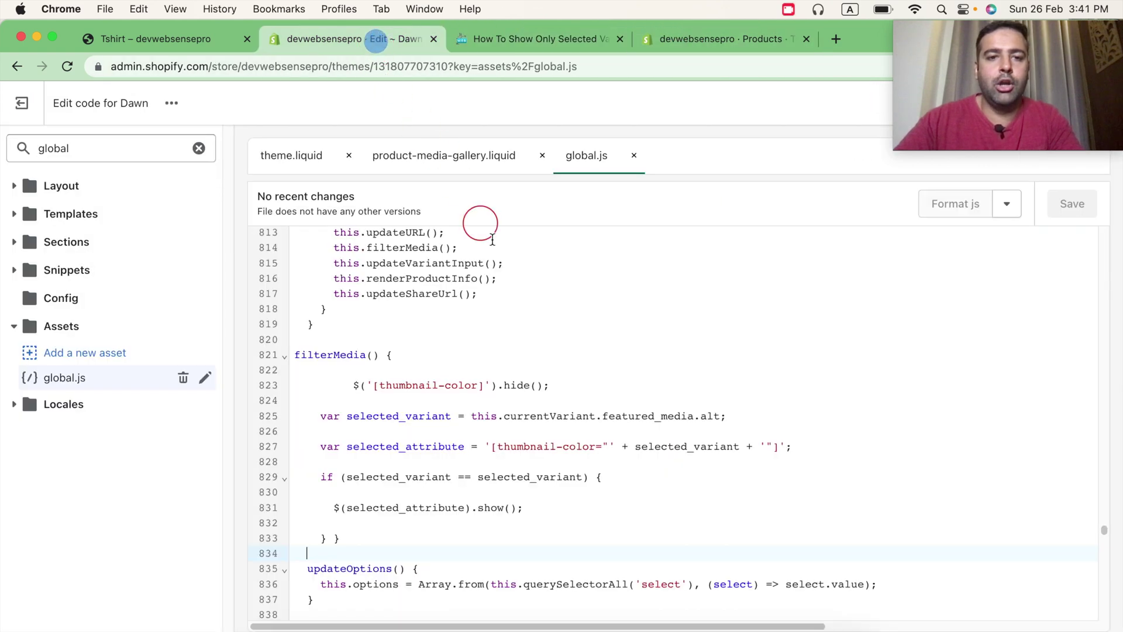
left_click(424, 161)
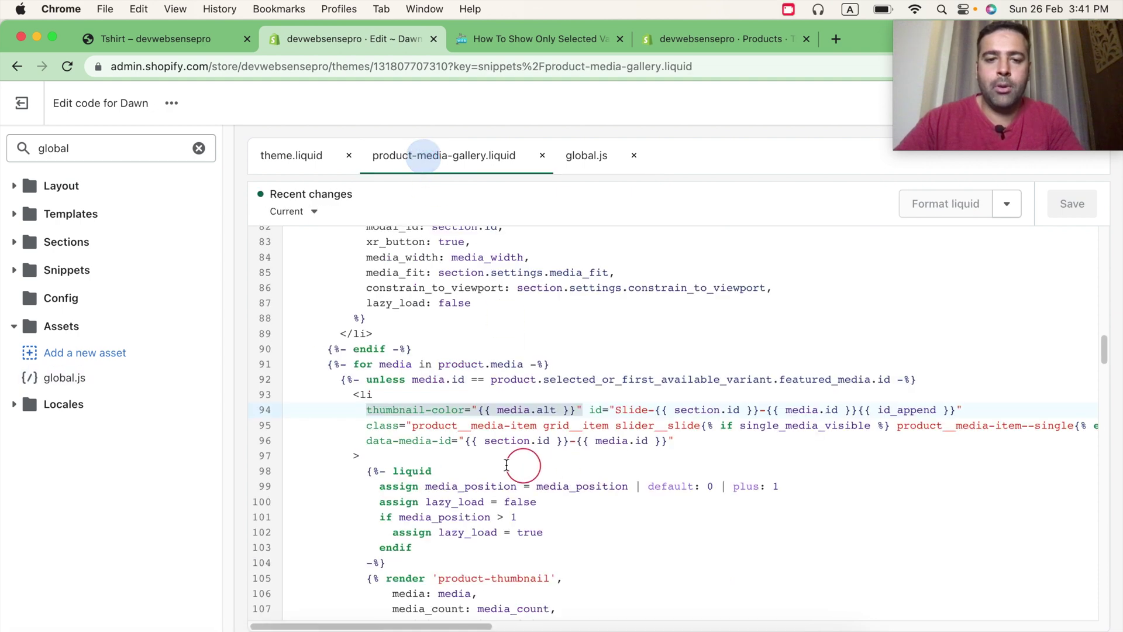
Paste the copied Liquid condition before thumbnail-color on line 94, inside the media loop's li tag, followed by a space, and save the file
left_click(435, 468)
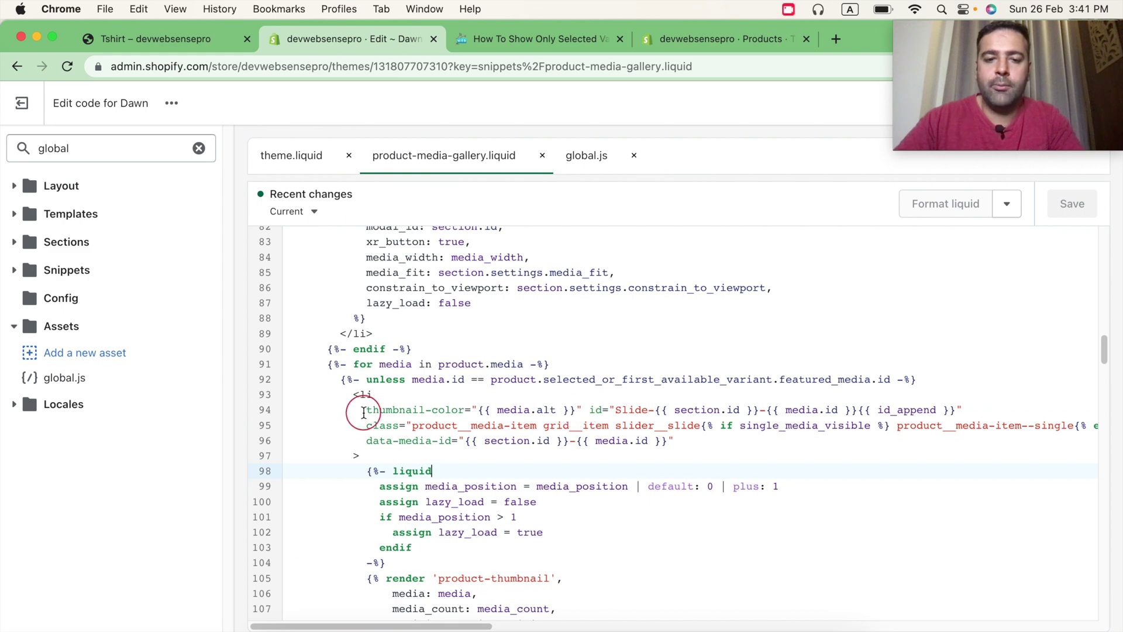
left_click_drag(354, 394, 359, 455)
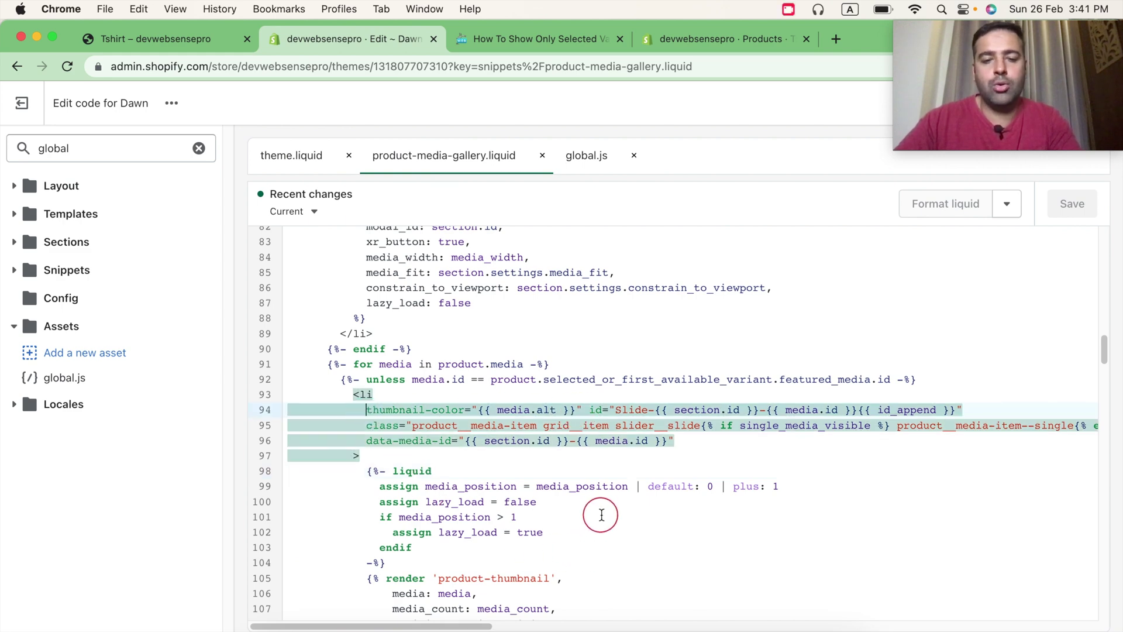
key("super+v")
key("Right")
key("Right")
key("Right")
key("Right")
key("Right")
key("Right")
key("Right")
key("Right")
key("Right")
key("Right")
key("Right")
key("Right")
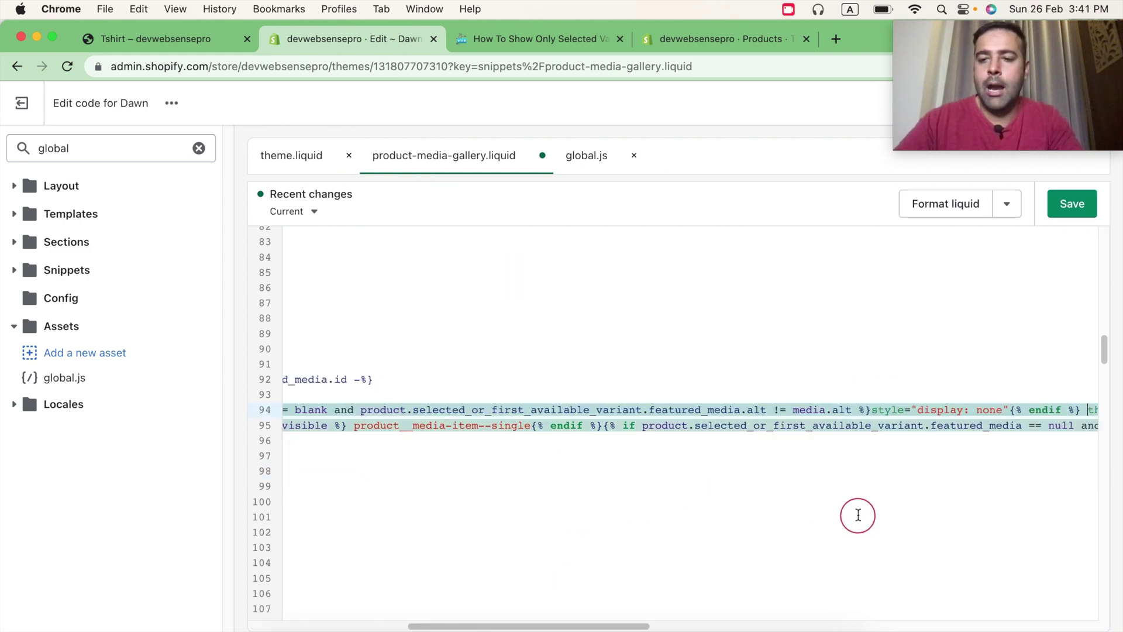
scroll(562, 617, "left", 10)
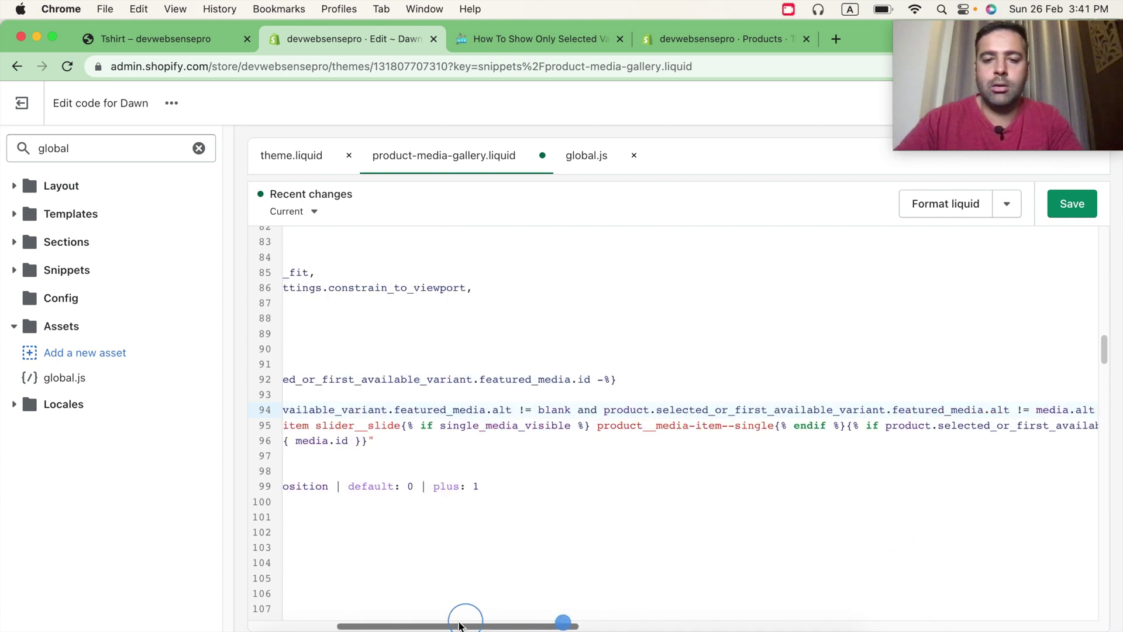
left_click(1072, 205)
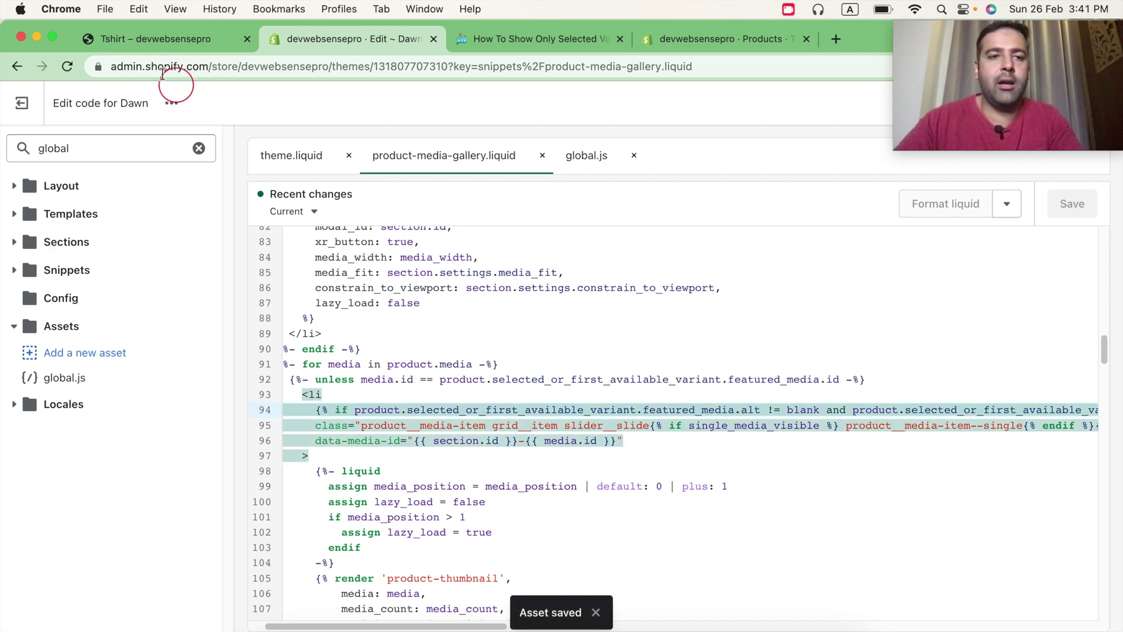
Reload the Tshirt product page in the store preview on the Red variant and check which gallery images load
left_click(146, 40)
scroll(82, 275, "down", 5)
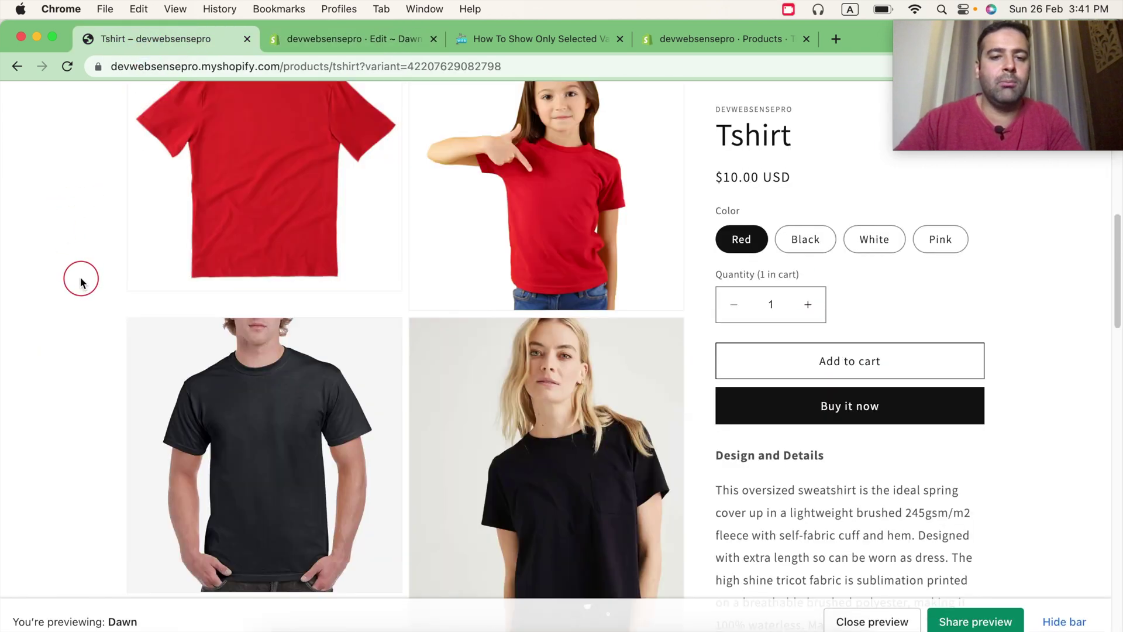
scroll(80, 281, "up", 5)
left_click(67, 66)
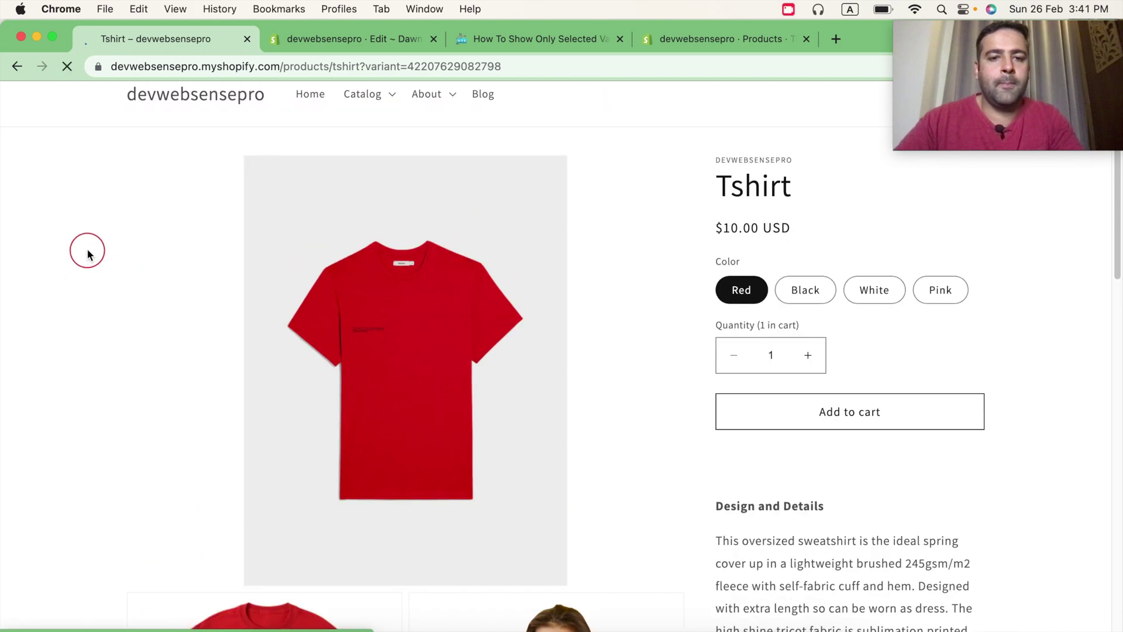
scroll(87, 254, "down", 10)
scroll(87, 253, "up", 8)
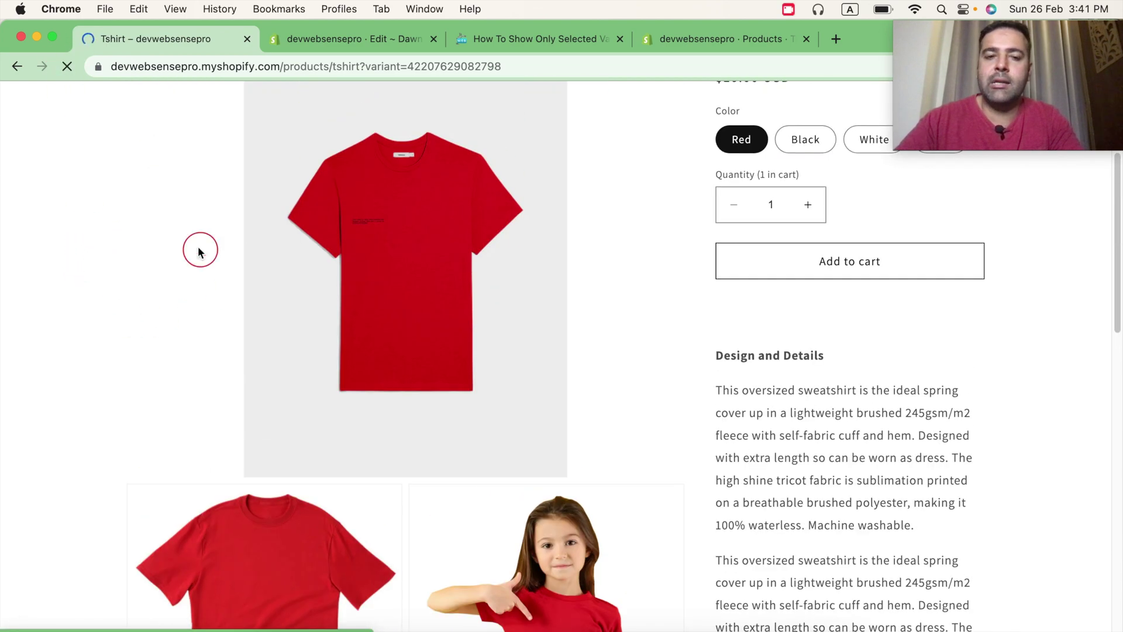
scroll(234, 372, "down", 5)
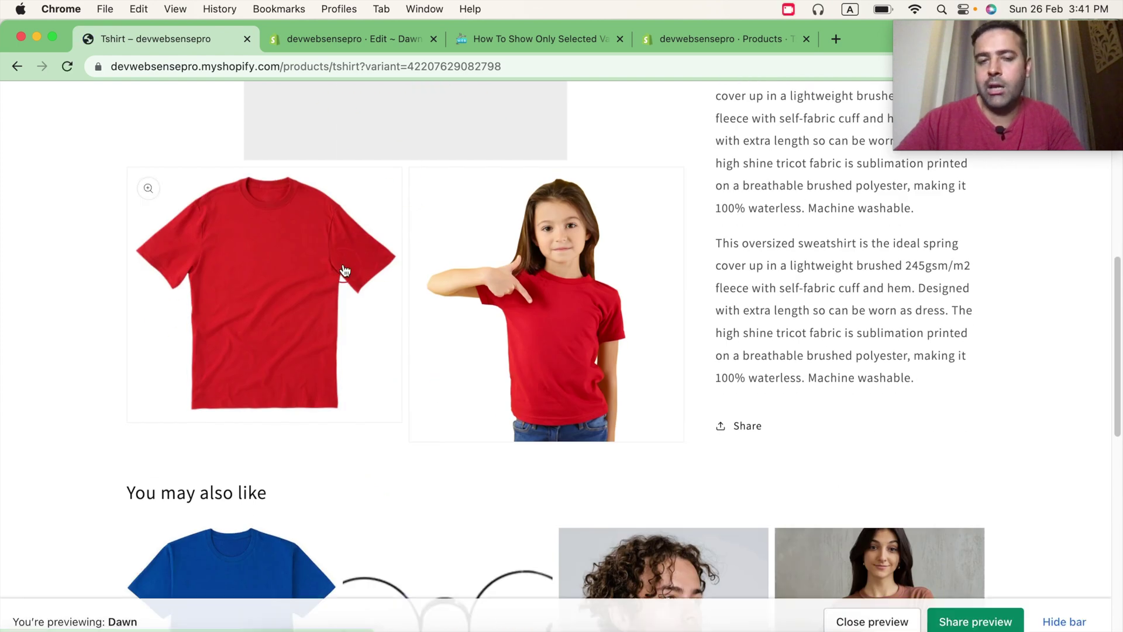
scroll(345, 270, "up", 10)
left_click(72, 75)
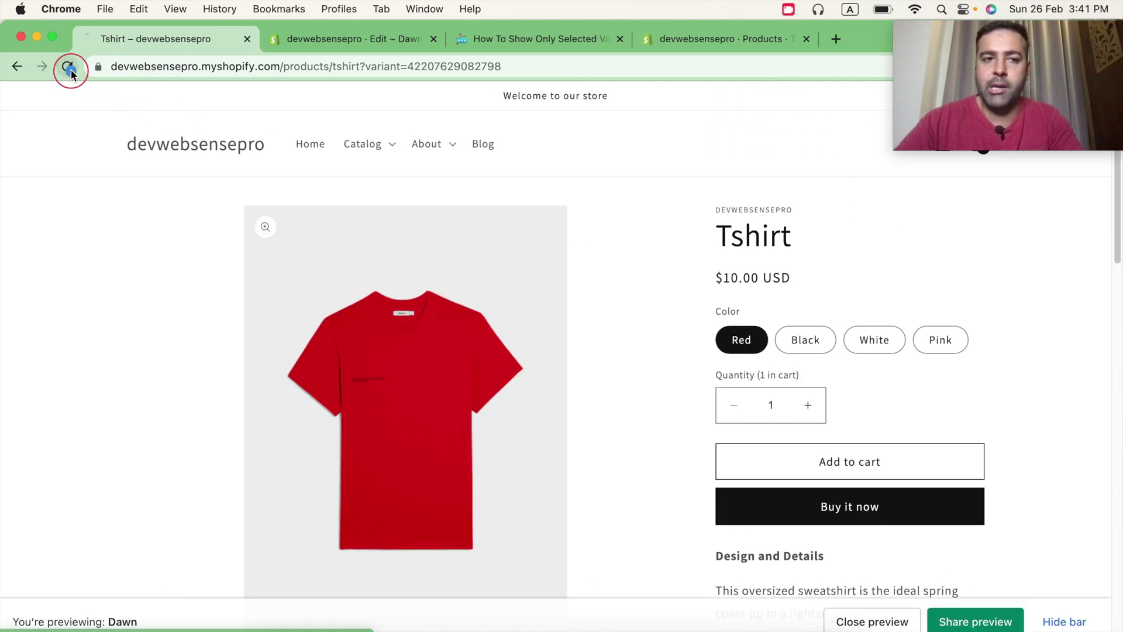
scroll(100, 234, "down", 8)
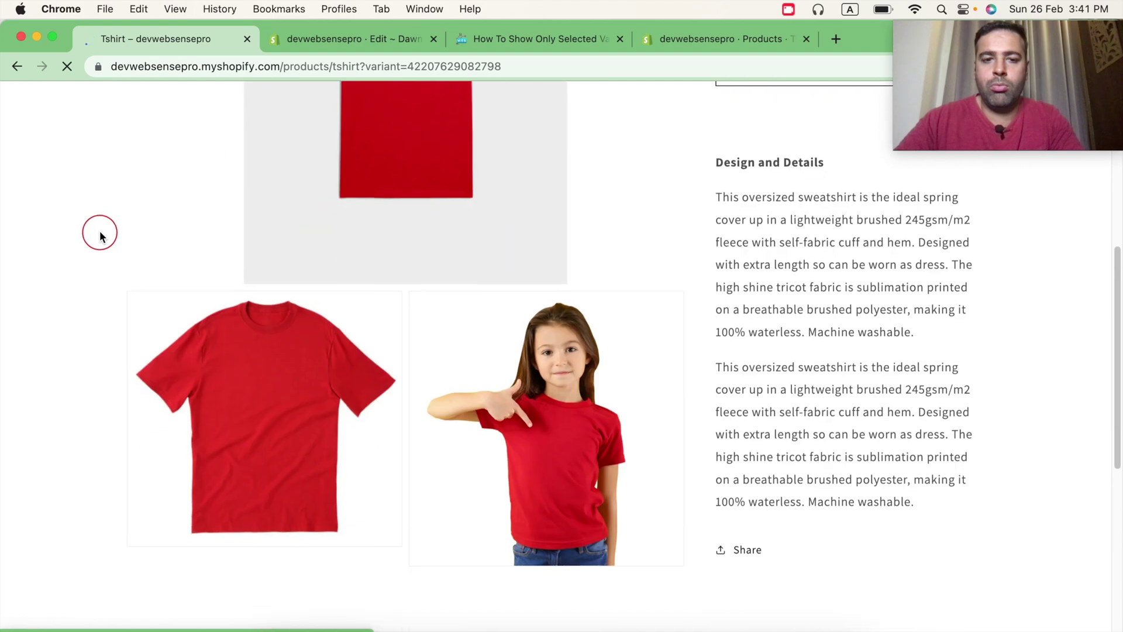
scroll(101, 234, "up", 8)
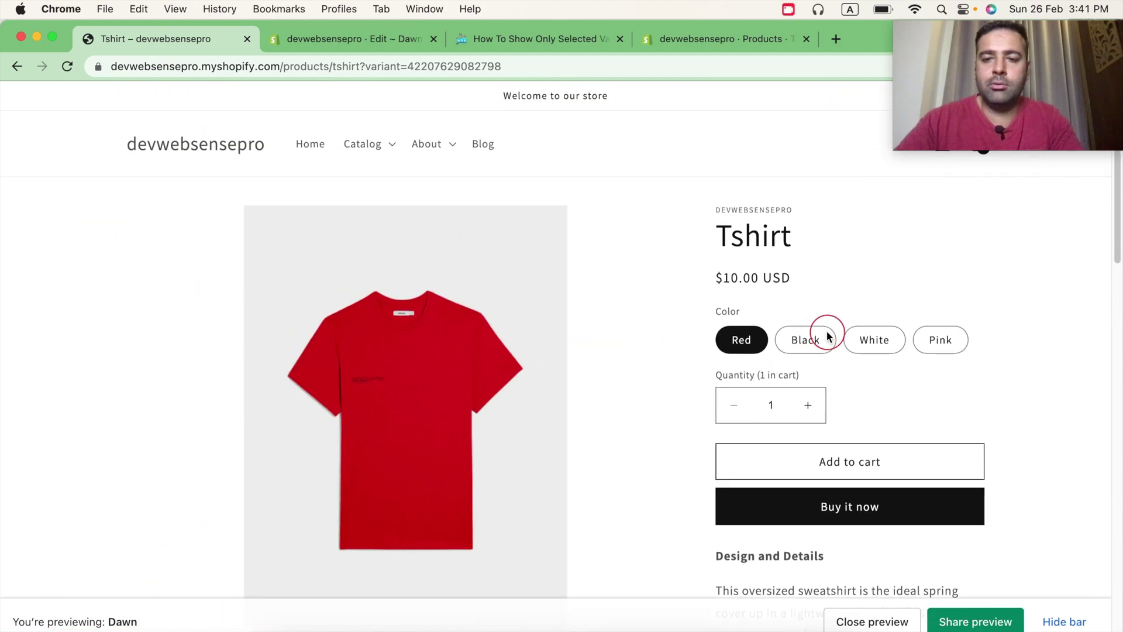
Select the Black color, reload the page at that variant's URL, and examine the gallery images before and after
left_click(820, 341)
scroll(2, 327, "down", 8)
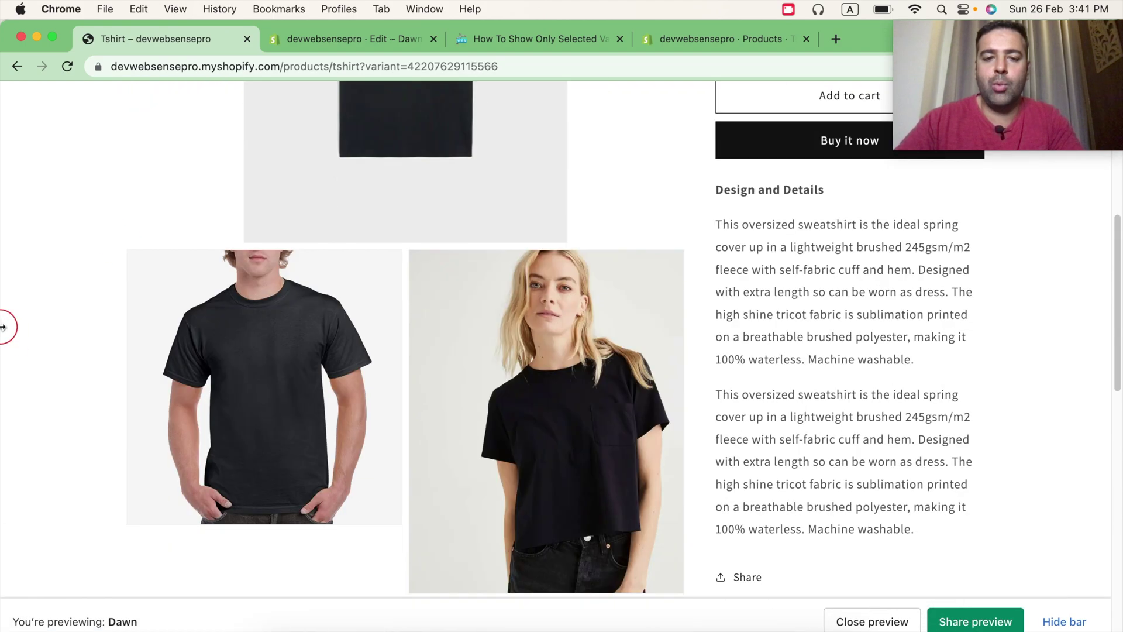
scroll(2, 327, "up", 8)
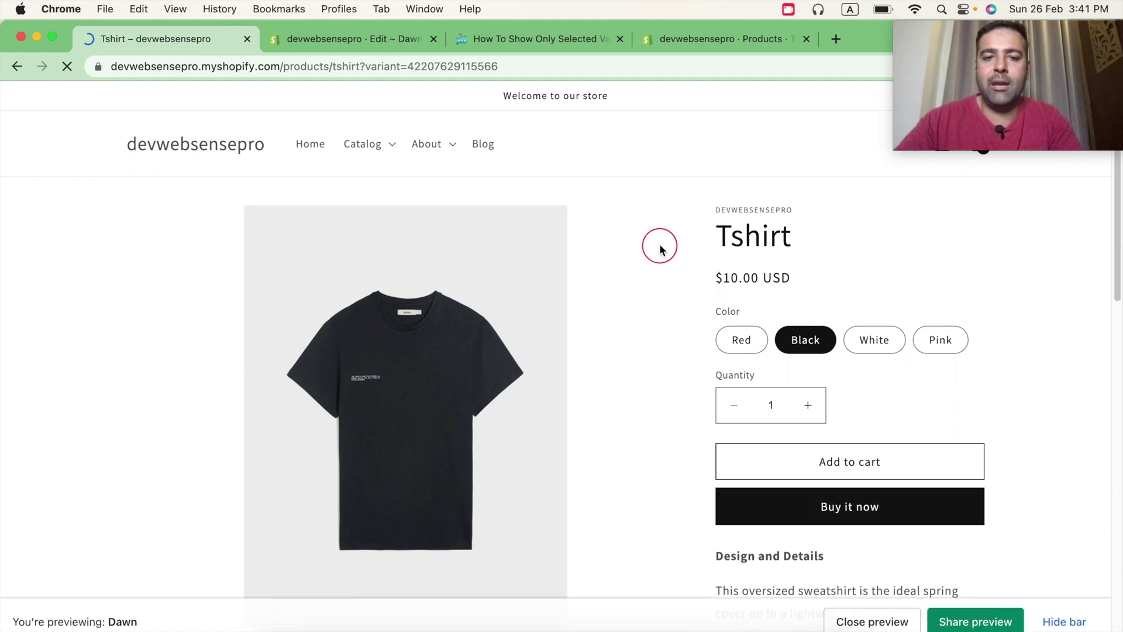
scroll(660, 246, "down", 7)
scroll(358, 257, "down", 4)
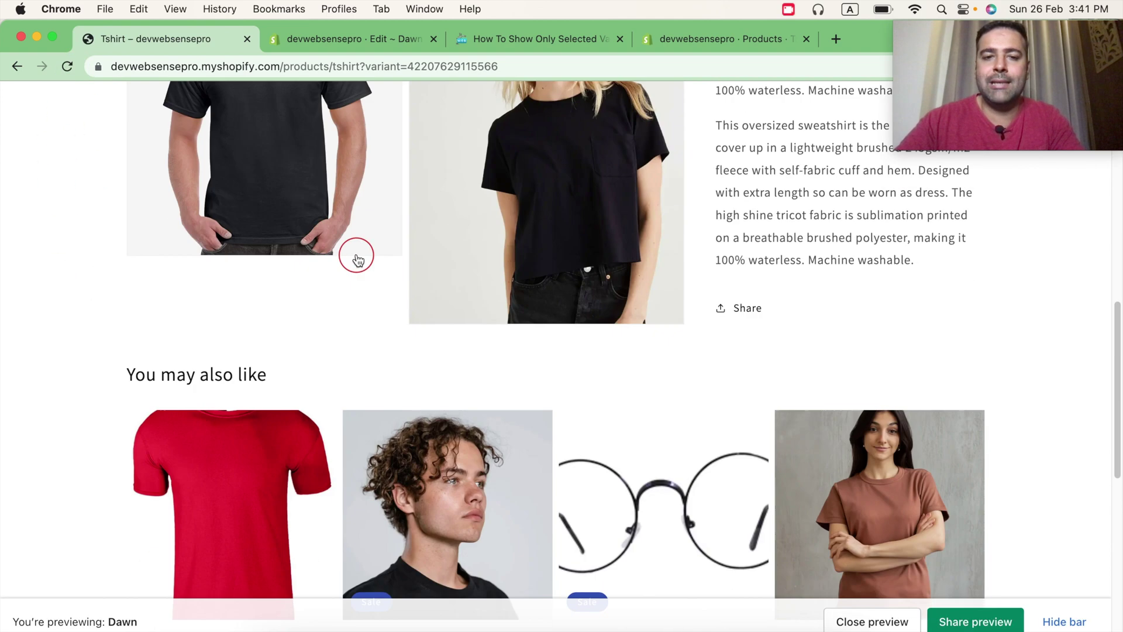
scroll(358, 259, "up", 11)
Select the White and Pink colors one after the other, checking the gallery images for each variant
left_click(882, 345)
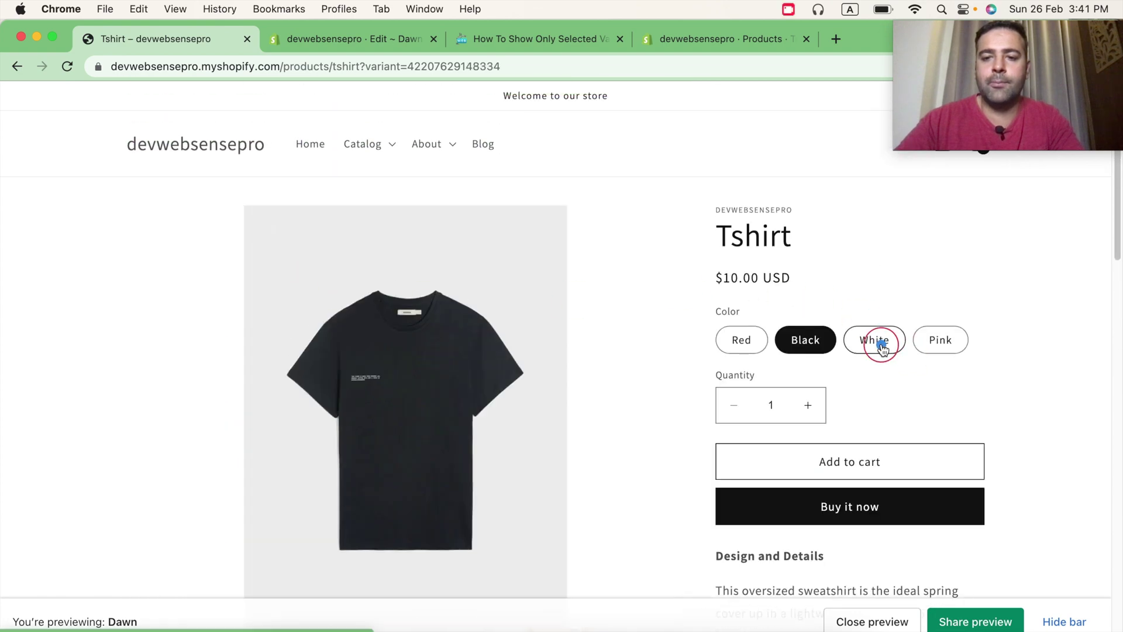
scroll(561, 339, "down", 10)
scroll(638, 341, "up", 10)
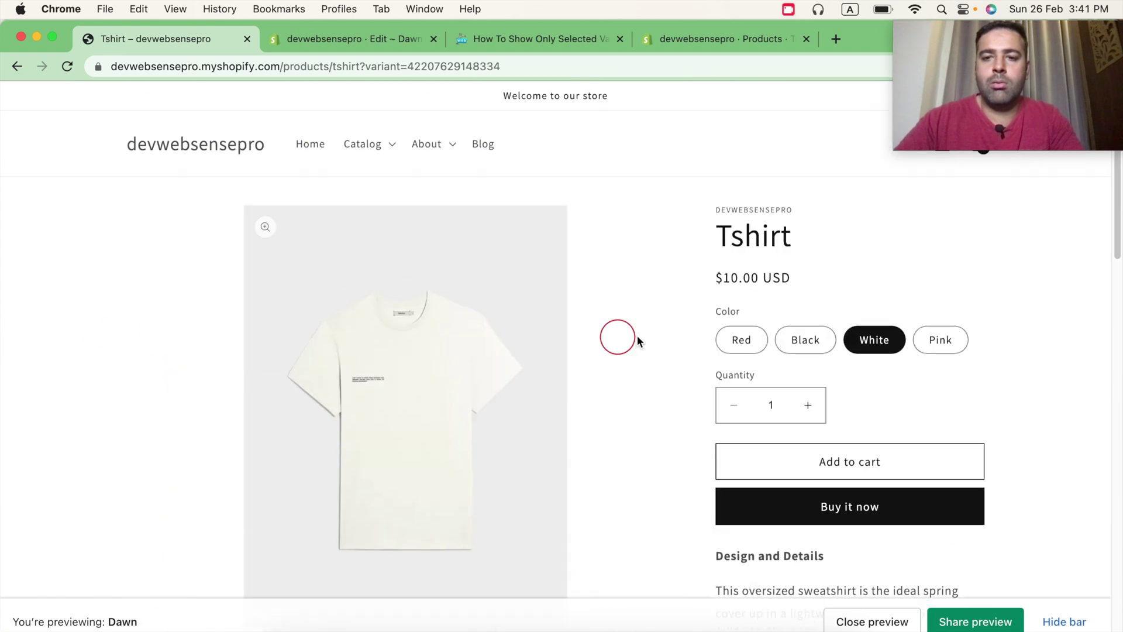
left_click(937, 341)
scroll(23, 314, "down", 6)
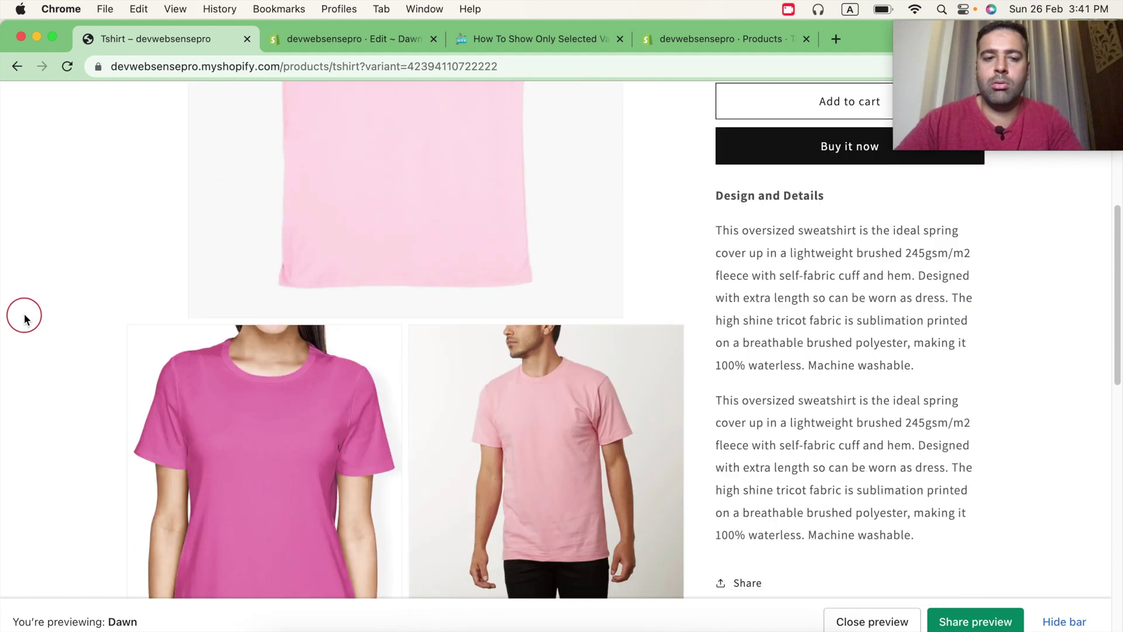
scroll(23, 313, "up", 6)
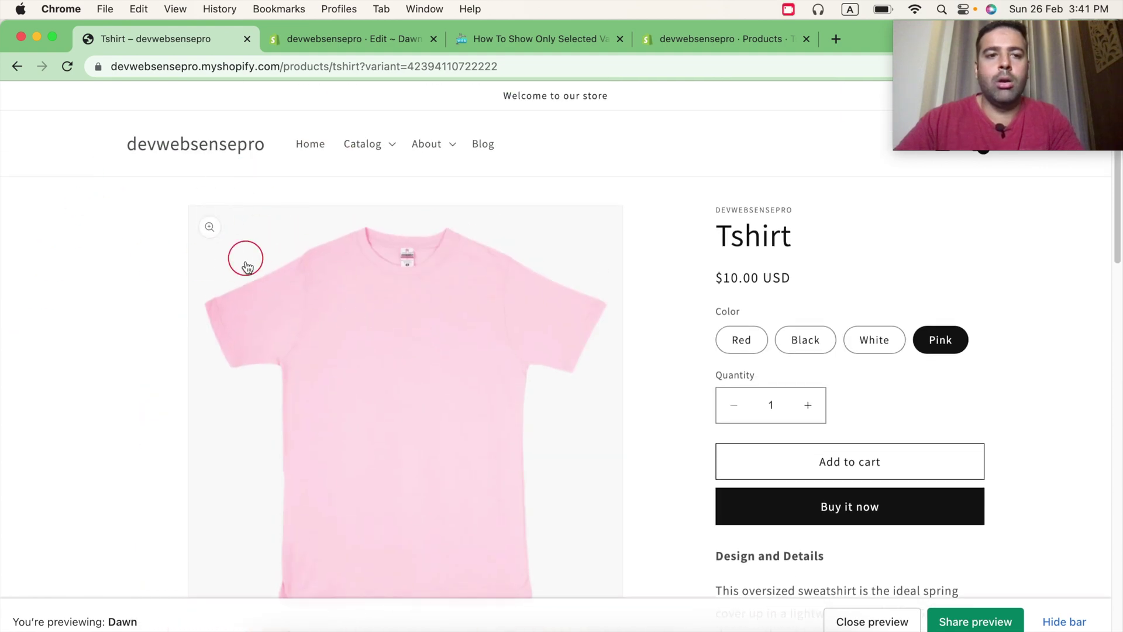